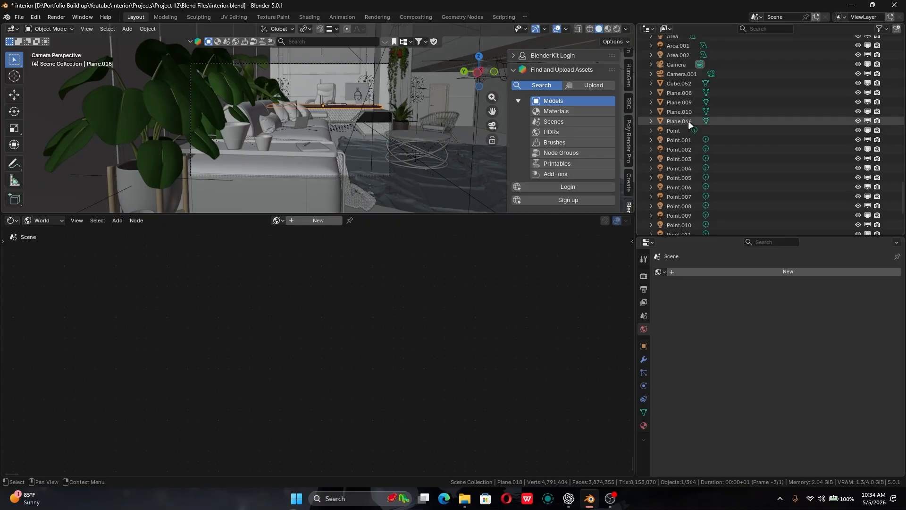
- Check the scene's area lights, then select Area, Area.001 and Area.002 together and delete them
scroll(688, 71, "up", 2)
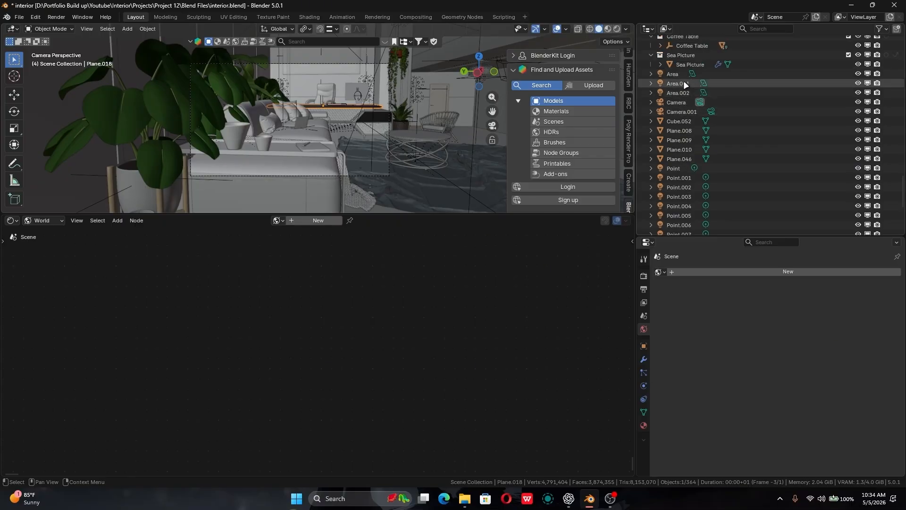
left_click(684, 82)
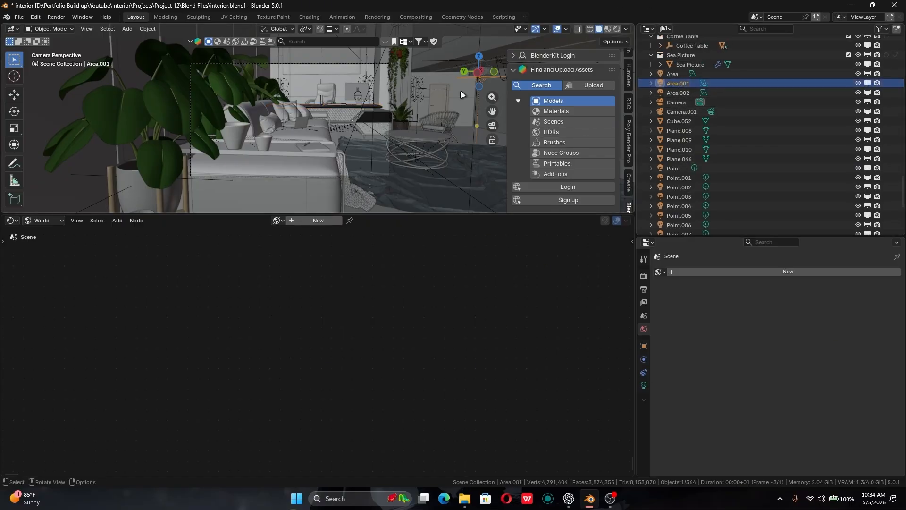
left_click(671, 74)
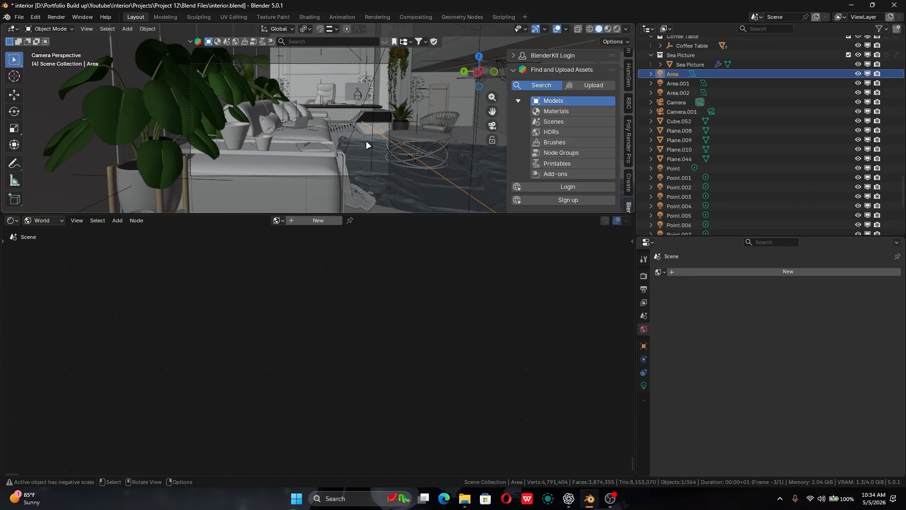
middle_click_drag(383, 127, 369, 112)
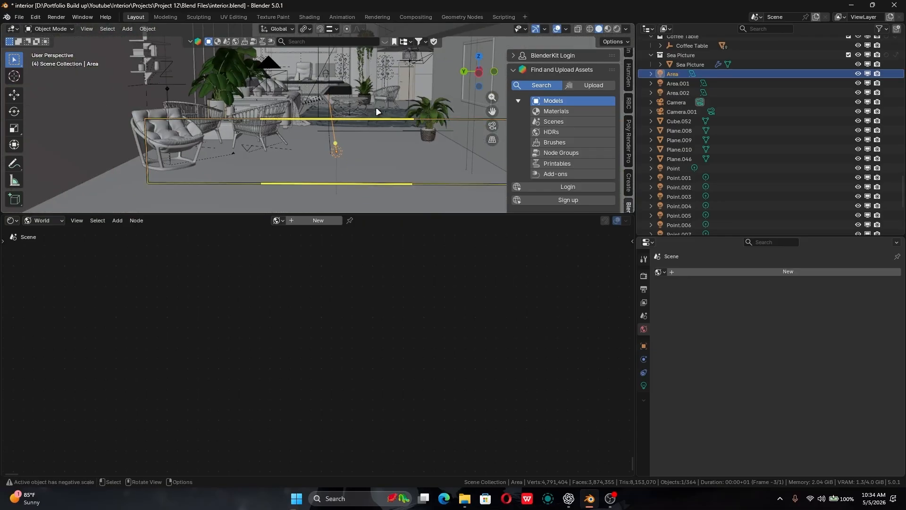
left_click(680, 93)
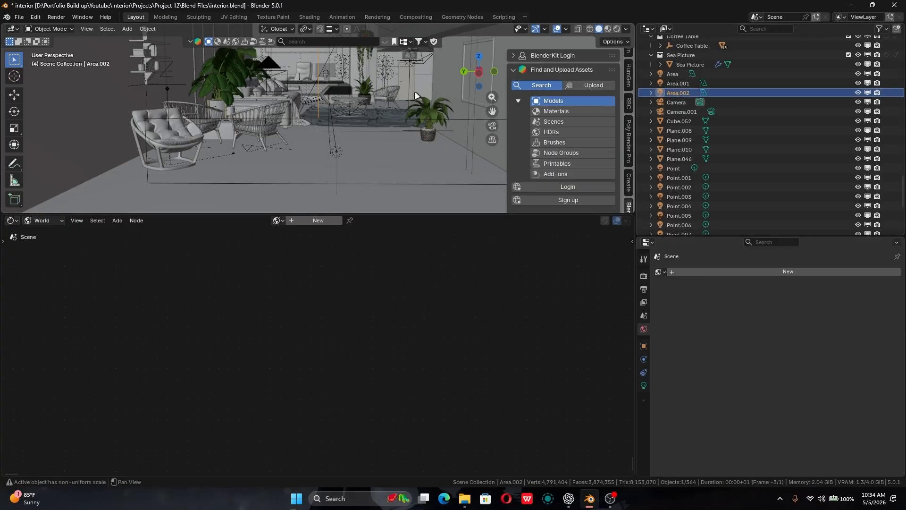
middle_click_drag(414, 90, 423, 151)
left_click(672, 74)
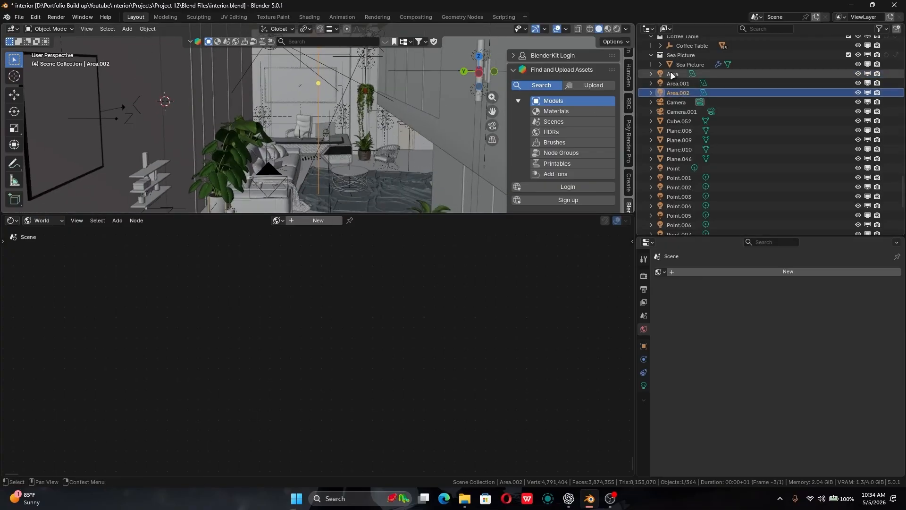
left_click(676, 93, "shift")
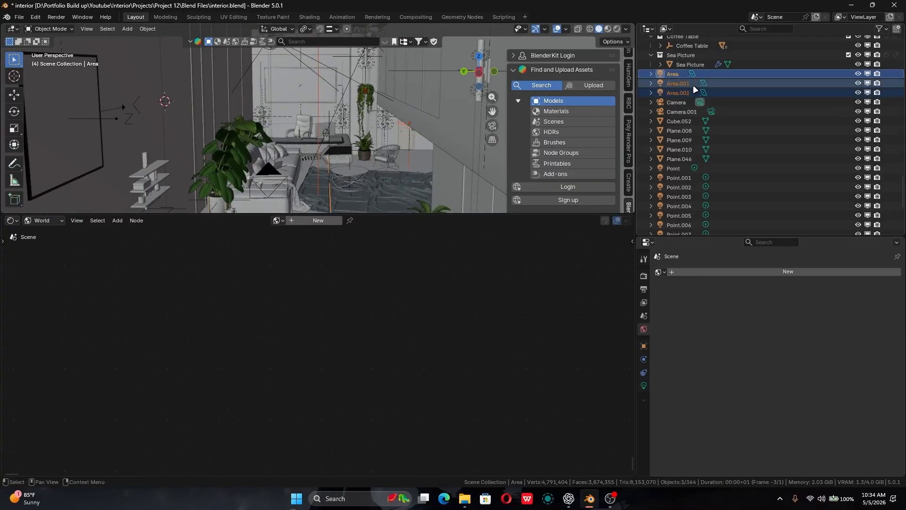
key("x")
middle_click_drag(425, 79, 373, 118)
- Show the render settings, enlarge the 3D viewport and preview the scene in rendered shading before returning to solid shading
left_click(643, 275)
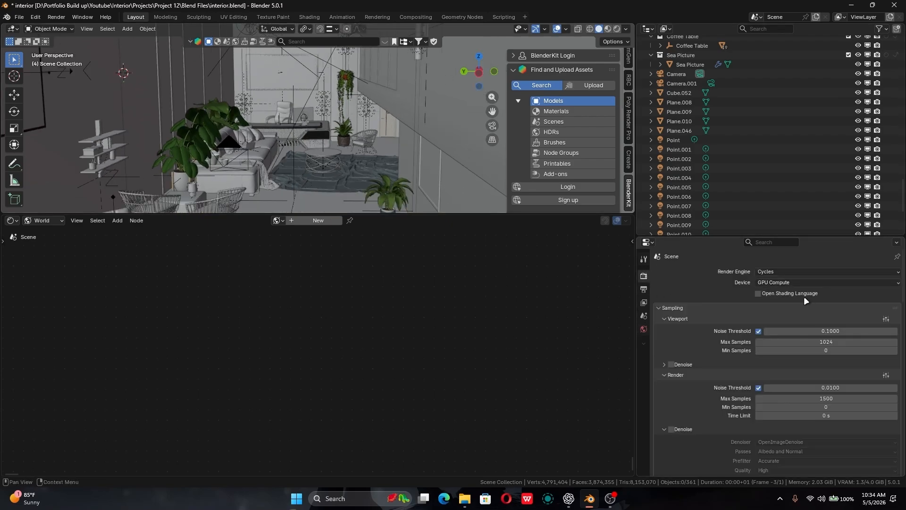
left_click(617, 29)
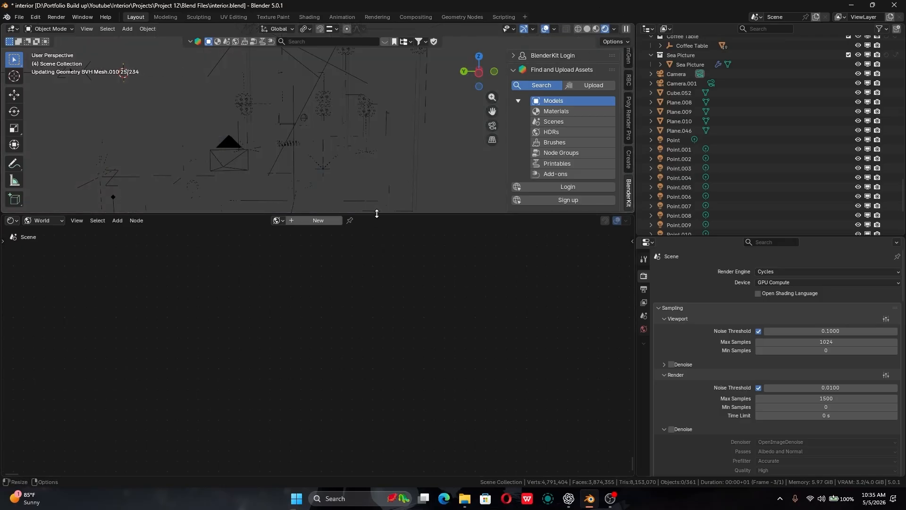
left_click_drag(374, 215, 330, 387)
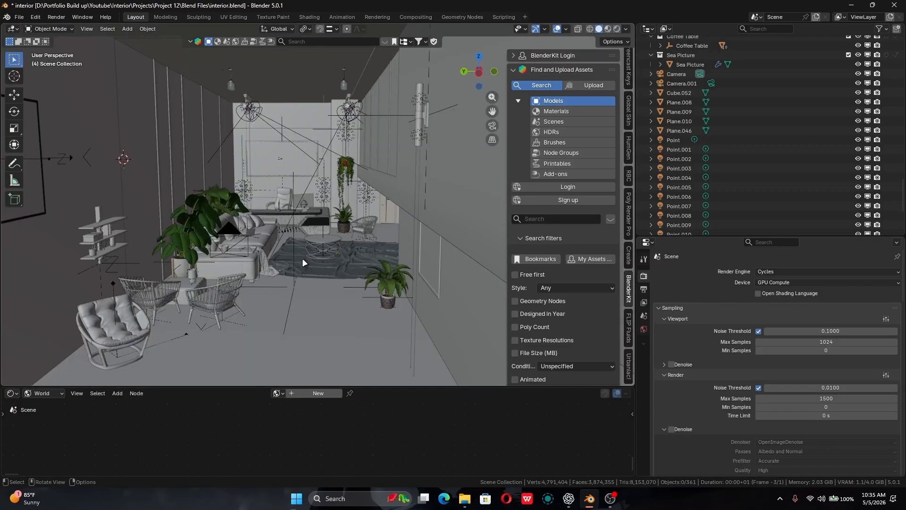
mouse_move(302, 258)
middle_mouse_down()
mouse_move(316, 232)
mouse_move(320, 246)
mouse_move(268, 244)
middle_mouse_up()
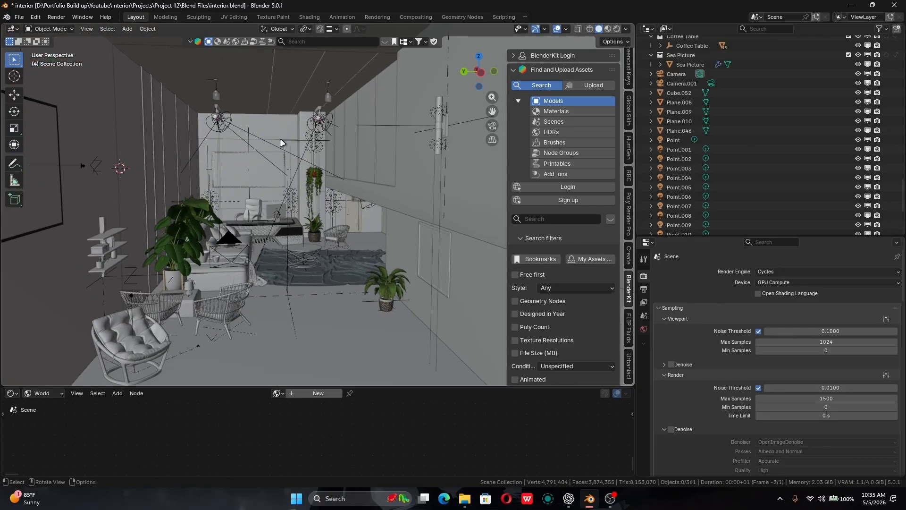
scroll(191, 236, "up", 5)
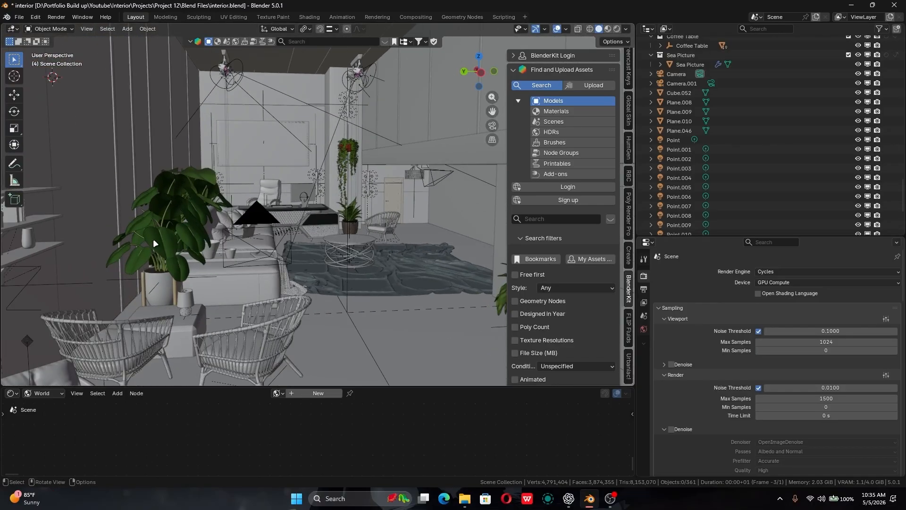
left_click(168, 214)
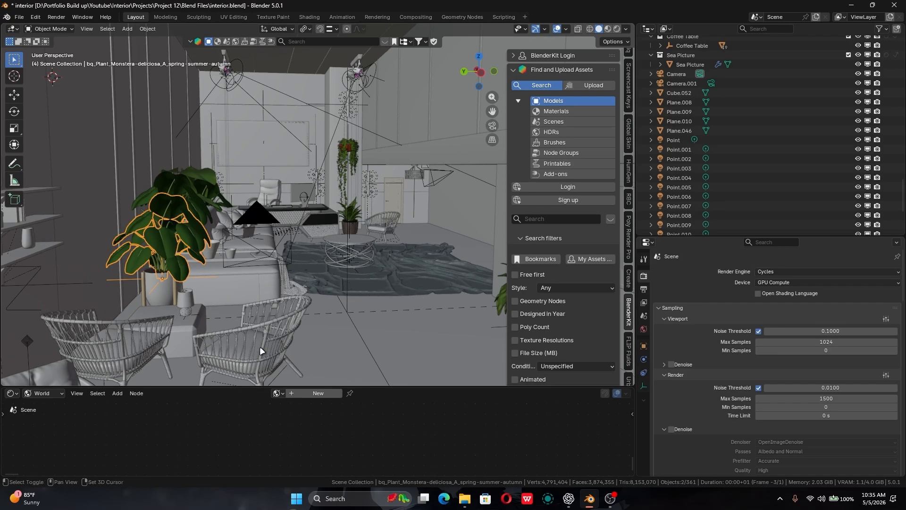
middle_click_drag(259, 346, 302, 322)
scroll(302, 321, "down", 2)
scroll(313, 261, "down", 4)
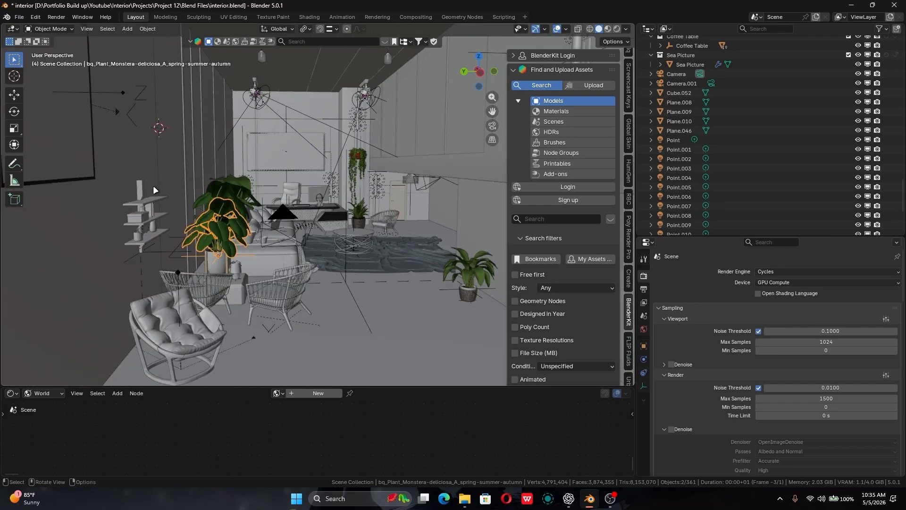
- Select the room's side walls, floor, back wall and door together as the start of a room shell selection
left_click(267, 194)
left_click(418, 168, "shift")
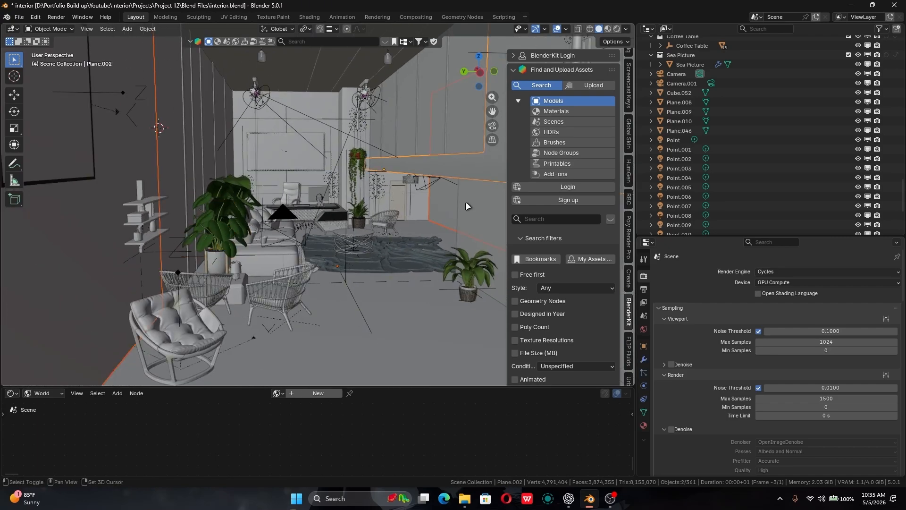
middle_click_drag(466, 202, 376, 173, "shift")
left_click(425, 168, "shift")
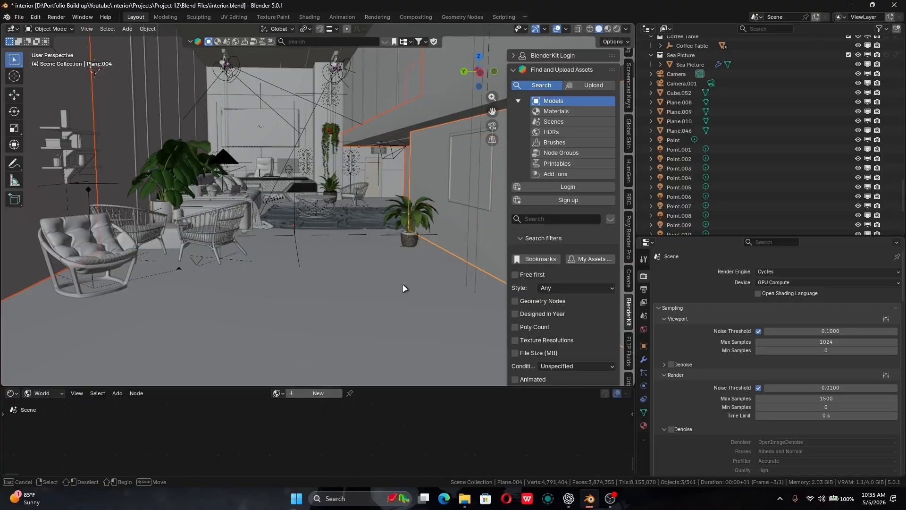
left_click(402, 283, "shift")
scroll(329, 305, "up", 3, "shift")
left_click(282, 99, "shift")
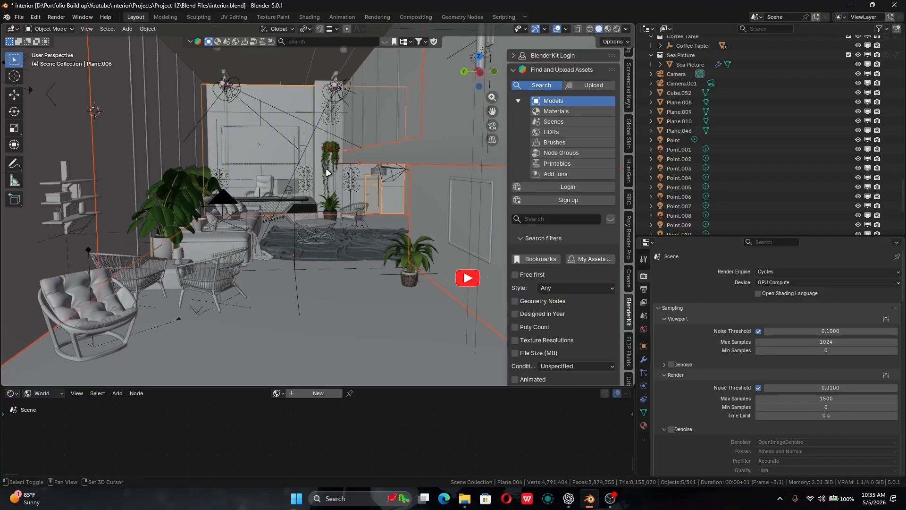
left_click(376, 191, "shift")
- Add the window glass and the vertical window frame bars along the glass wall to the selection
middle_click_drag(158, 71, 265, 191, "shift")
left_click(194, 108, "shift")
middle_click_drag(397, 211, 186, 189)
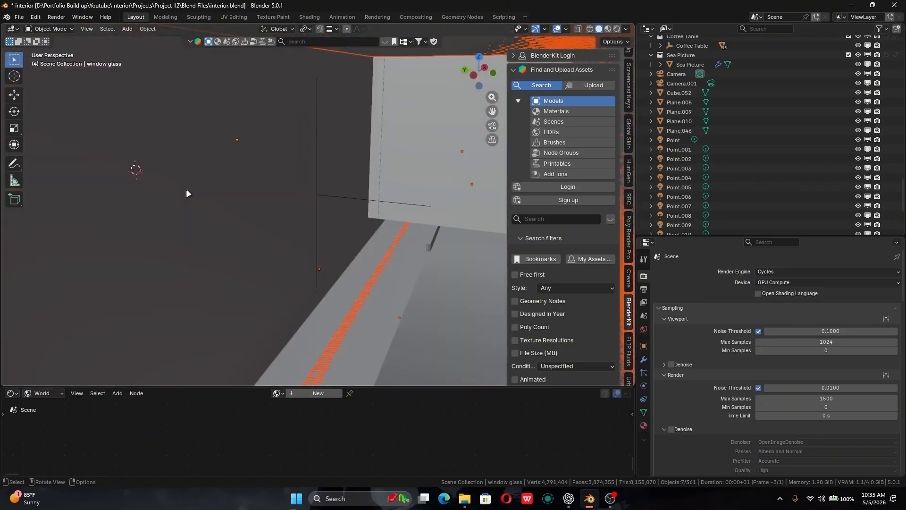
key("KP_0")
left_click_drag(201, 188, 308, 266, "alt")
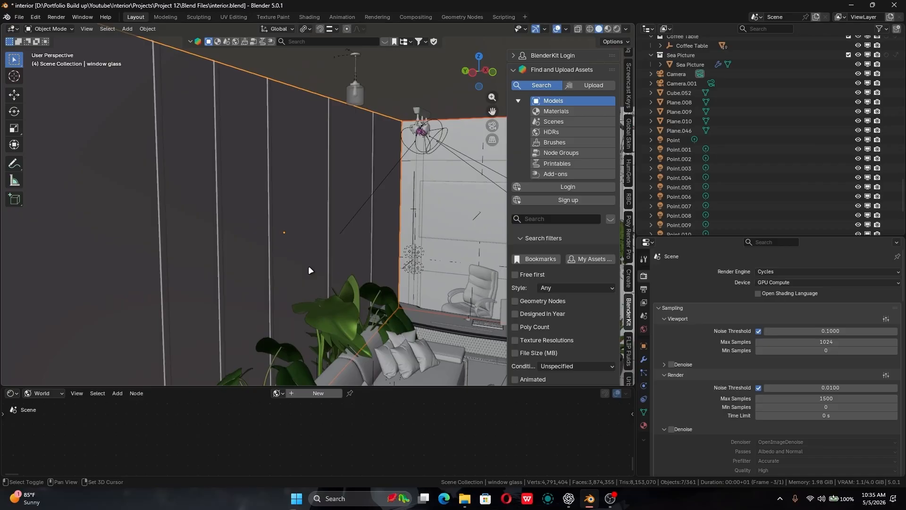
left_click(162, 142, "shift")
left_click(220, 135, "shift")
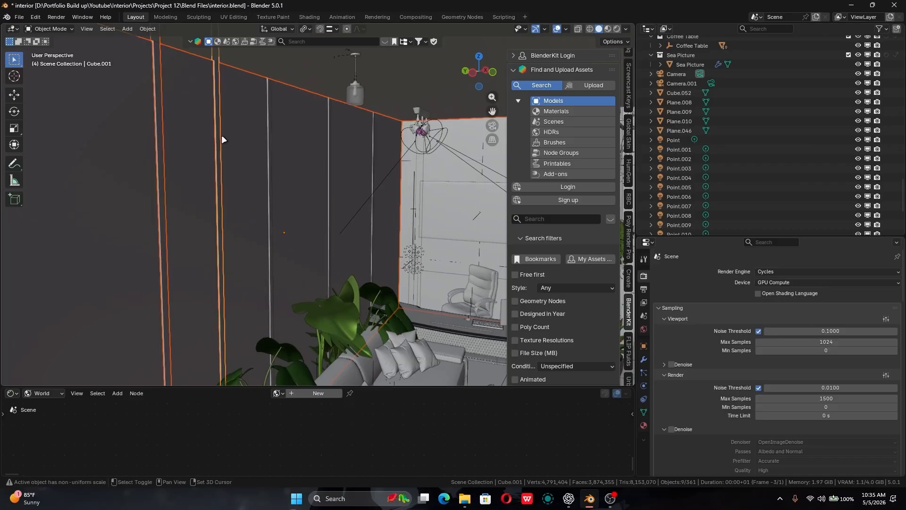
left_click(270, 137, "shift")
left_click(330, 154, "shift")
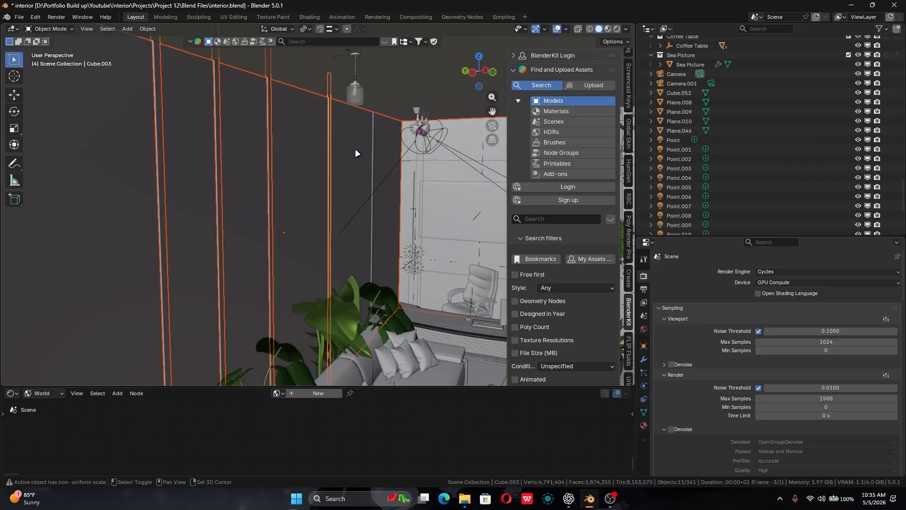
left_click(373, 152, "shift")
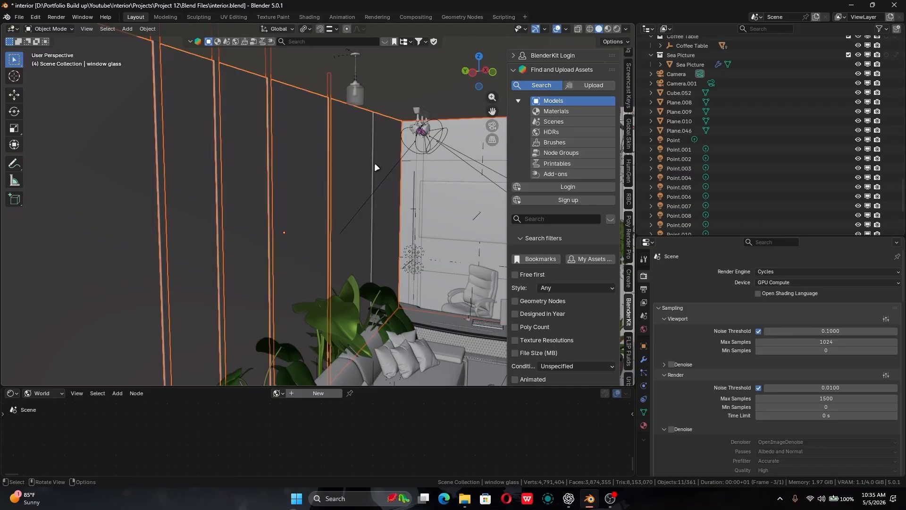
left_click(372, 163, "shift")
- Extend the selection with Plane.005 on the building's exterior and Plane.001 inside the room
middle_click_drag(370, 165, 328, 252)
left_click(302, 191, "shift")
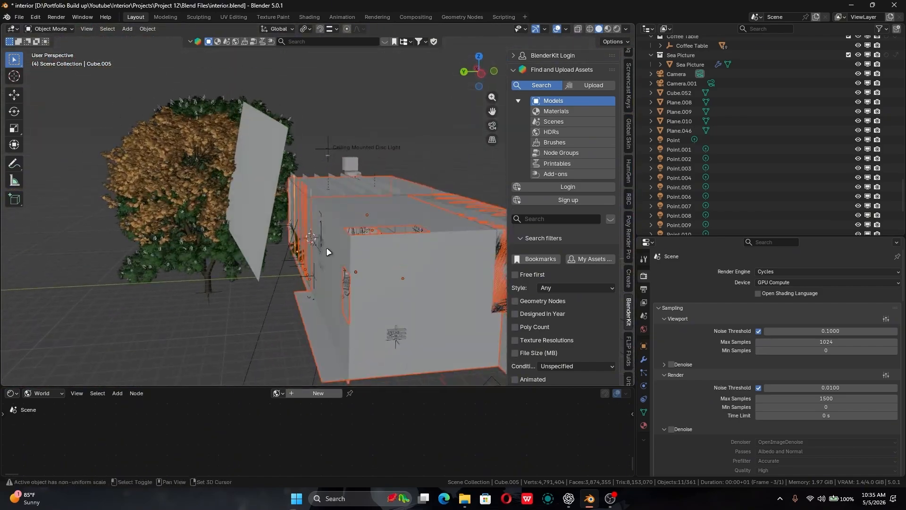
left_click(344, 185, "shift")
middle_click_drag(344, 185, 313, 184)
key("KP_0")
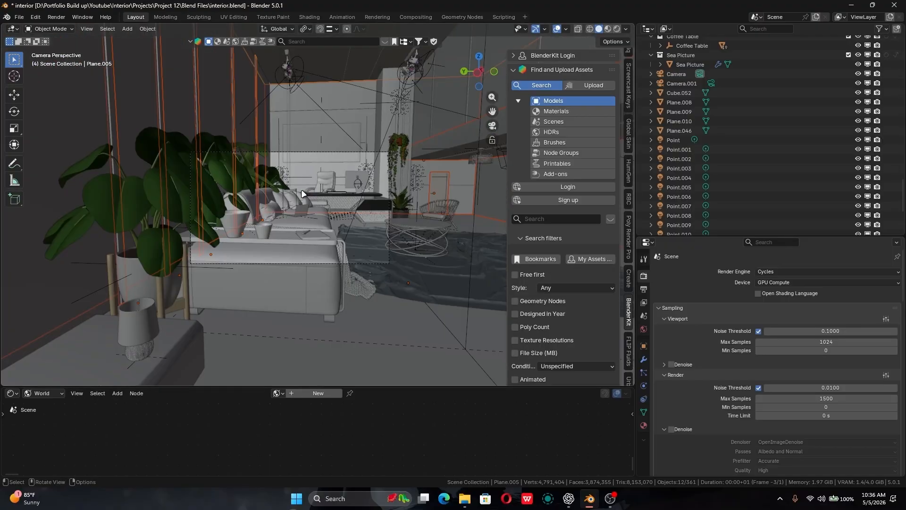
left_click(393, 121, "shift")
- Isolate the selected room shell, examine it through the camera and from outside, and return to the full scene
key("KP_Divide")
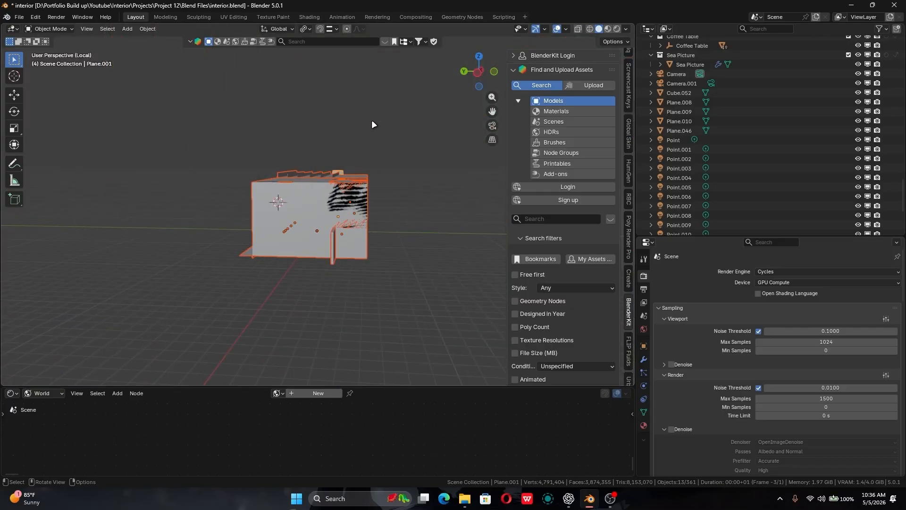
key("KP_0")
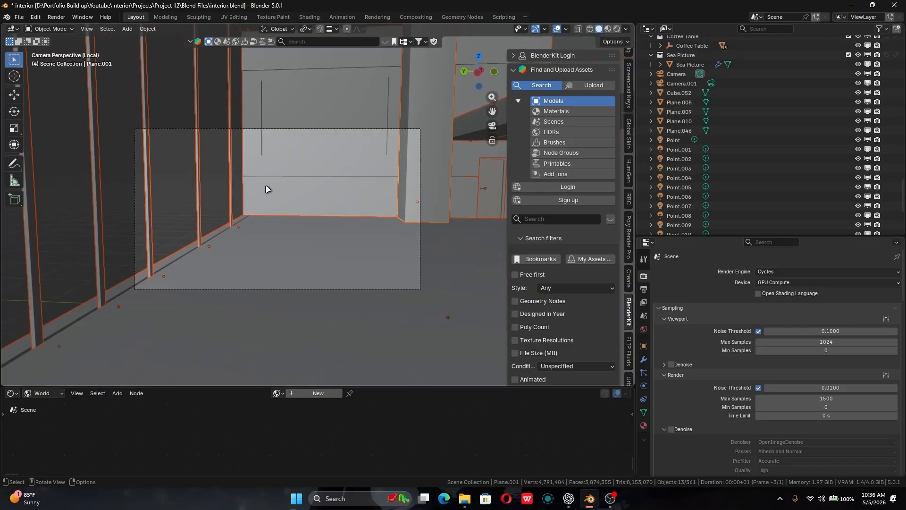
key("KP_0")
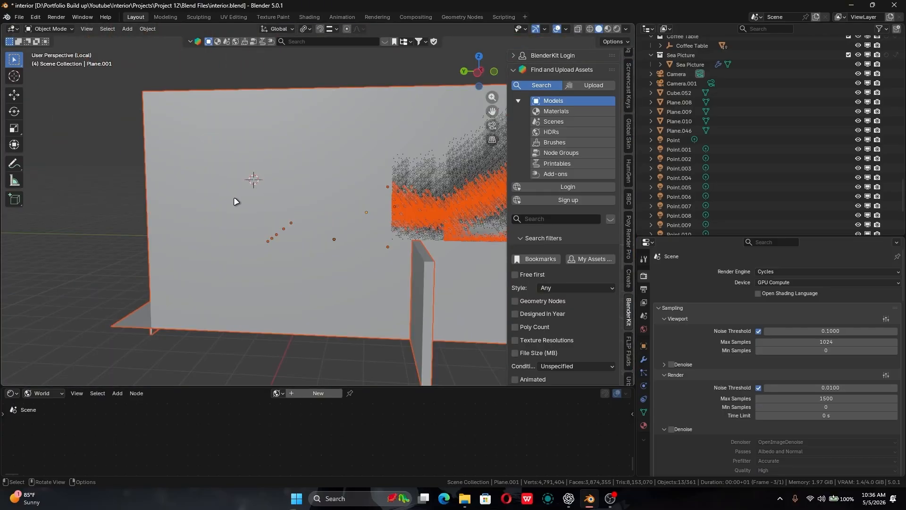
scroll(275, 202, "down", 6)
middle_click_drag(275, 202, 244, 206)
key("KP_Divide")
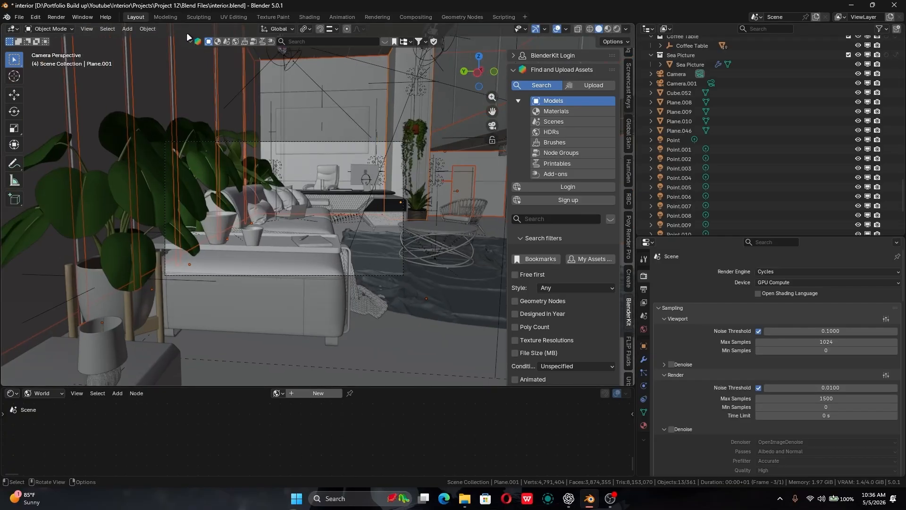
- Add the window glass and Plane.046, the large plane standing outside the windows, to the selection
middle_click_drag(274, 148, 326, 162)
middle_click_drag(255, 188, 282, 113, "ctrl")
left_click(264, 119, "shift")
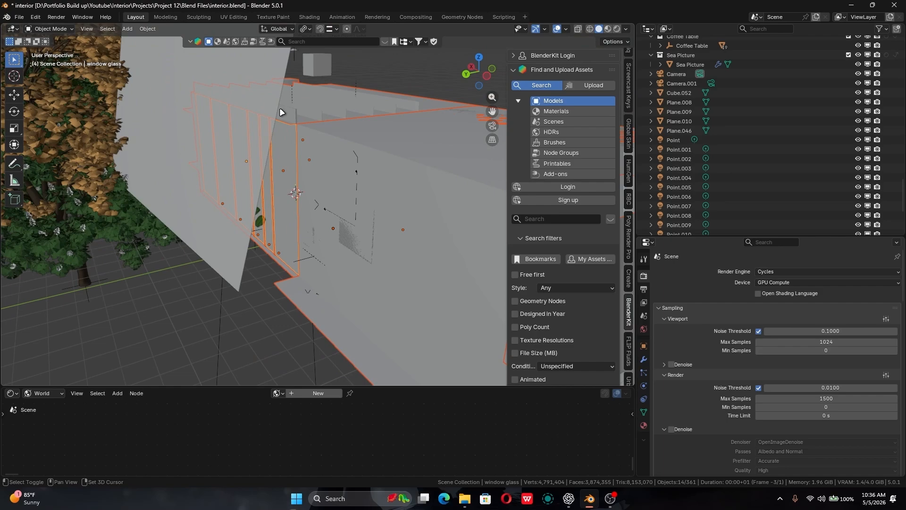
left_click(250, 136, "shift")
- Isolate the selection in local view, preview it through the camera in rendered shading and deselect everything
key("KP_Divide")
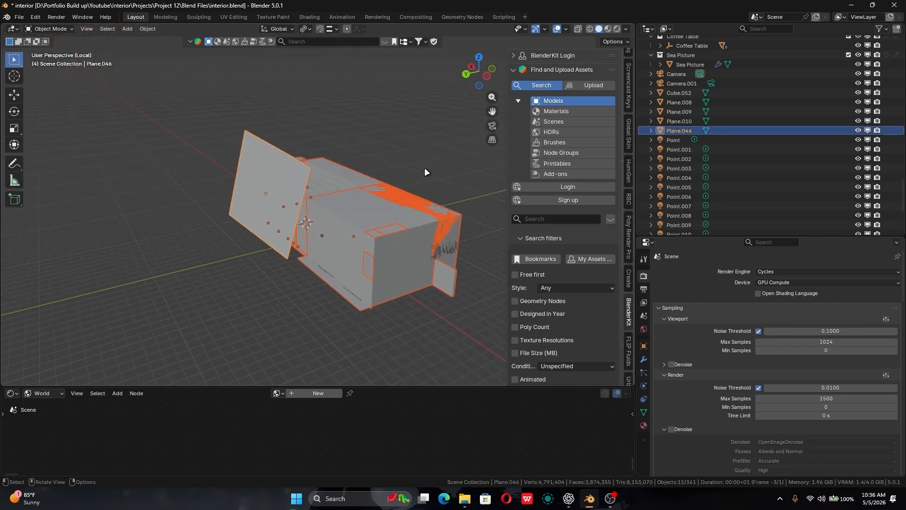
key("KP_0")
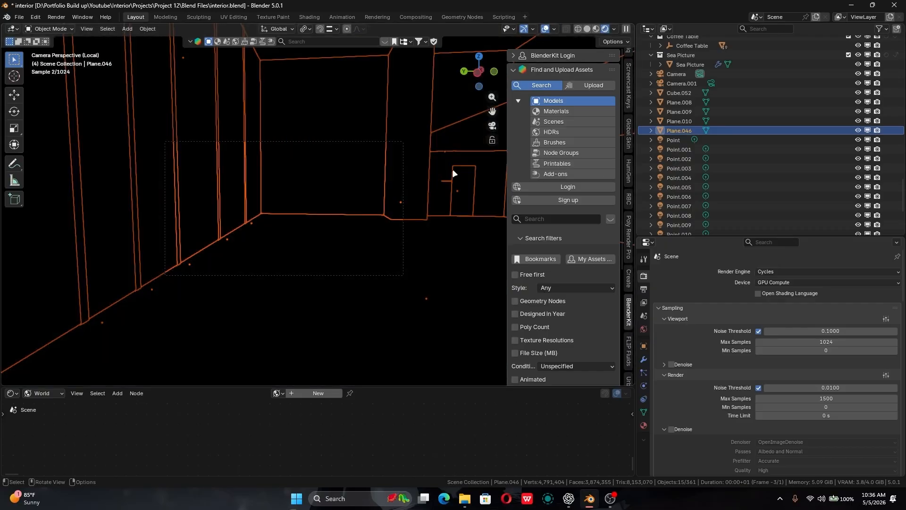
left_click(443, 218)
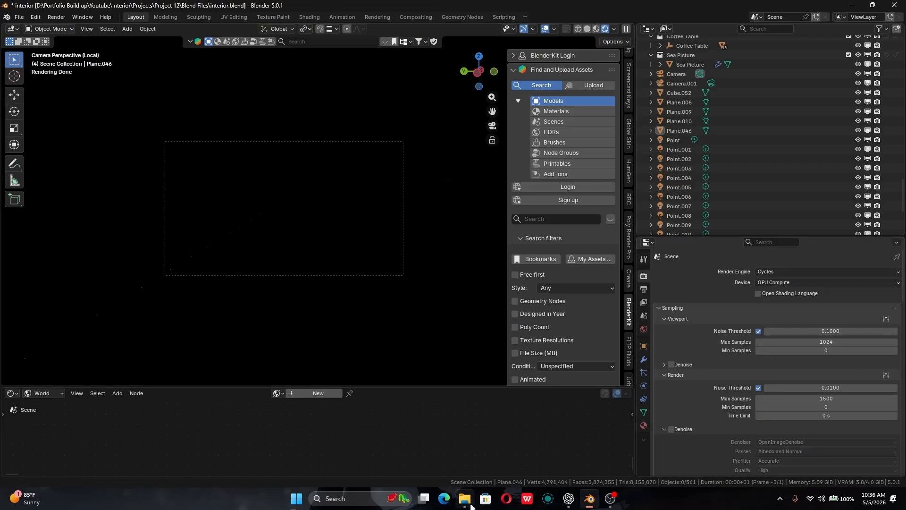
- Switch to File Explorer and open the Portfolio Build up folder on drive D
mouse_move(467, 500)
left_click(480, 460)
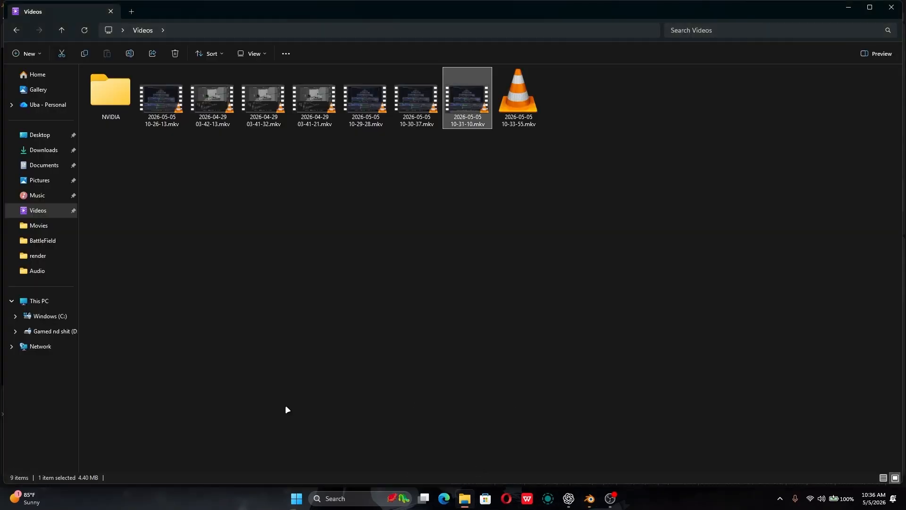
left_click(64, 332)
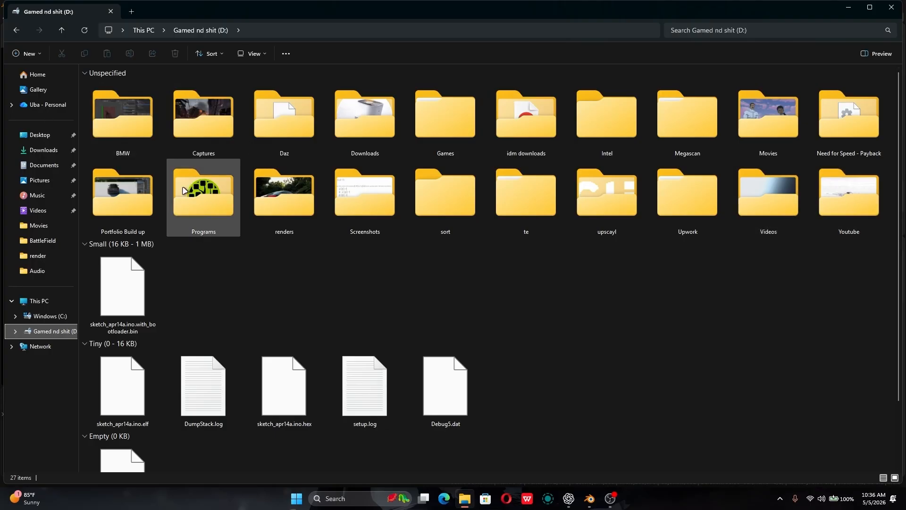
double_click(138, 202)
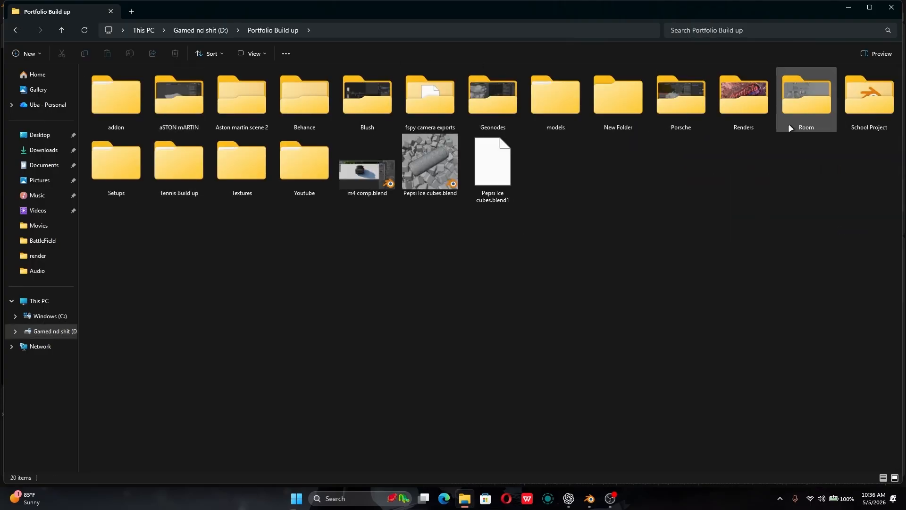
- Open the render folder of Project 12, inside Youtube, Interior and Projects
double_click(301, 175)
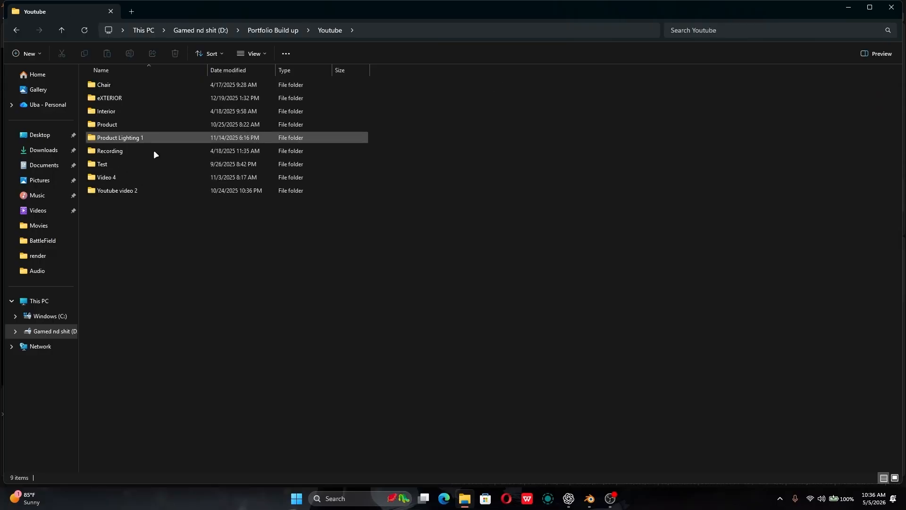
double_click(160, 112)
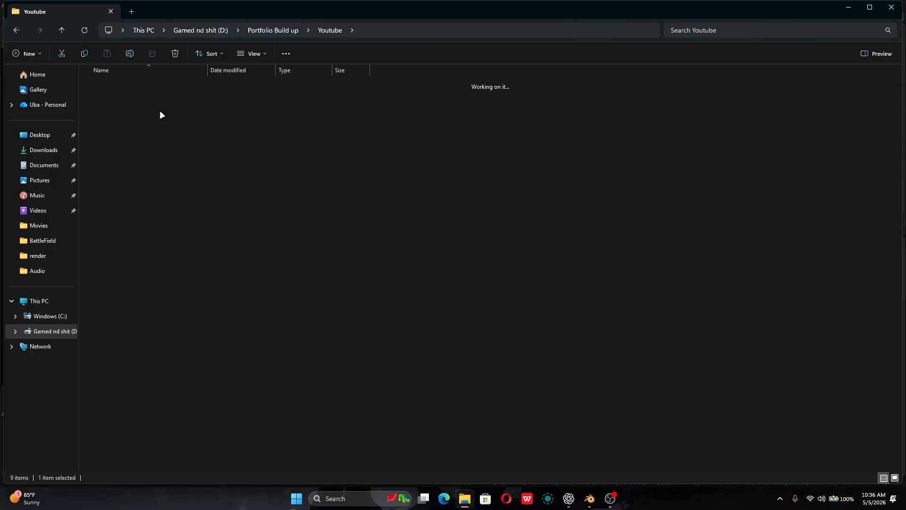
double_click(160, 84)
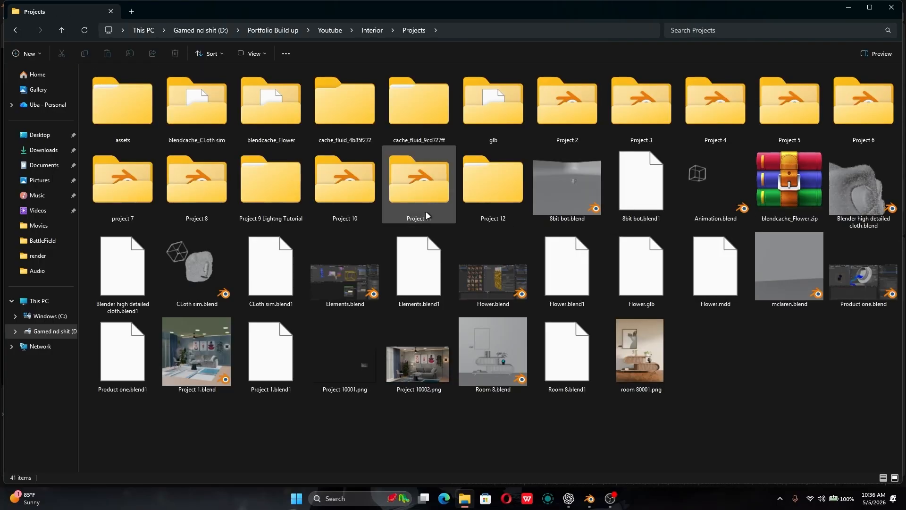
double_click(472, 193)
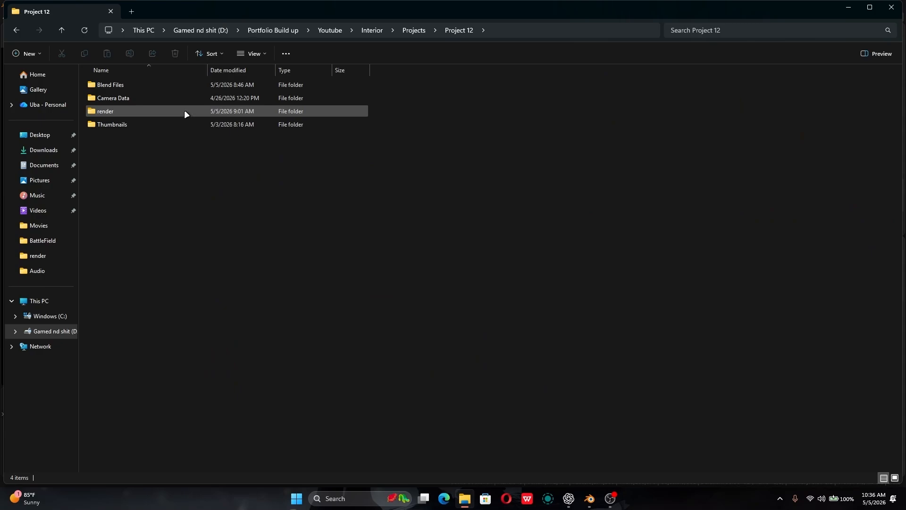
double_click(185, 112)
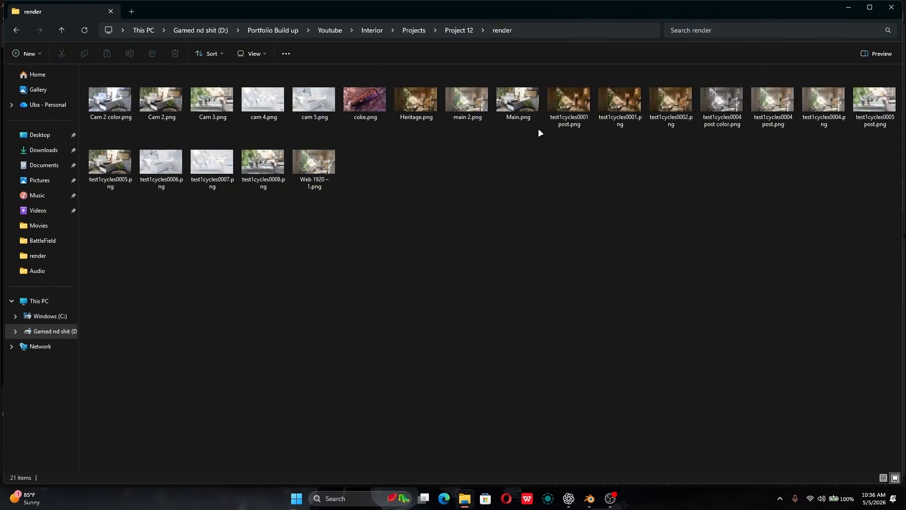
- Change the sort order of the images in the render folder
right_click(487, 214)
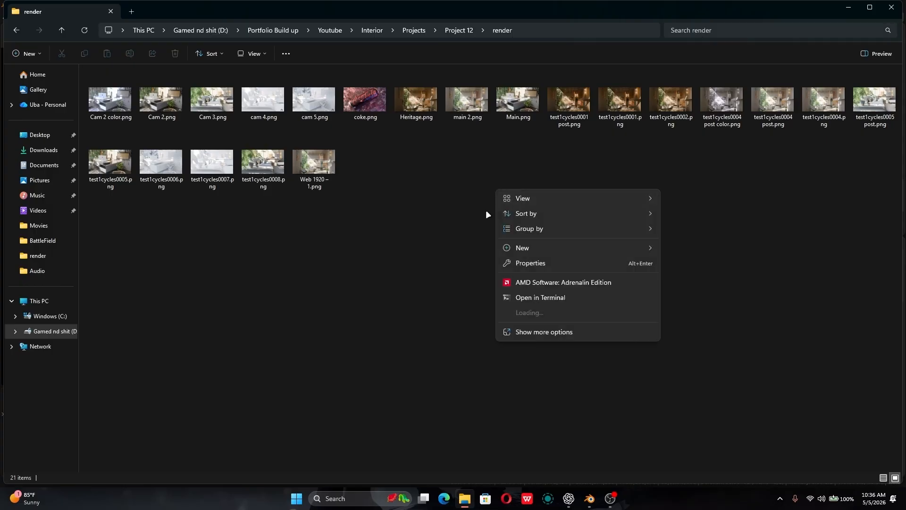
mouse_move(599, 213)
left_click(690, 228)
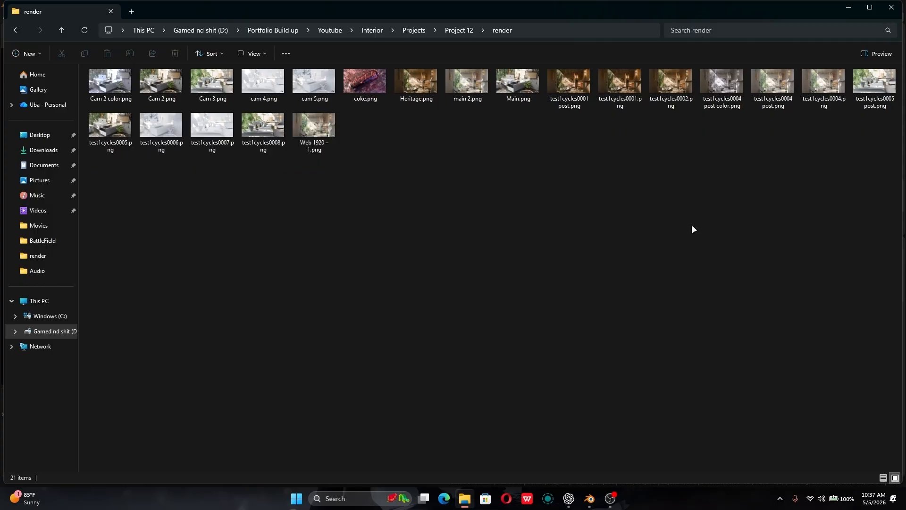
right_click(489, 151)
left_click(346, 238)
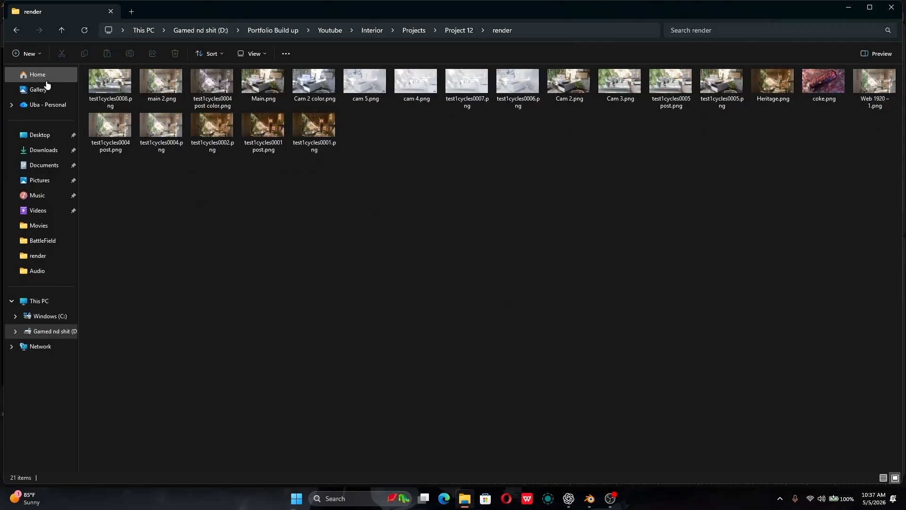
- View the render test1cycles0008.png, close it, and open main 2.png enlarged to the full screen
left_click(111, 82)
key("Return")
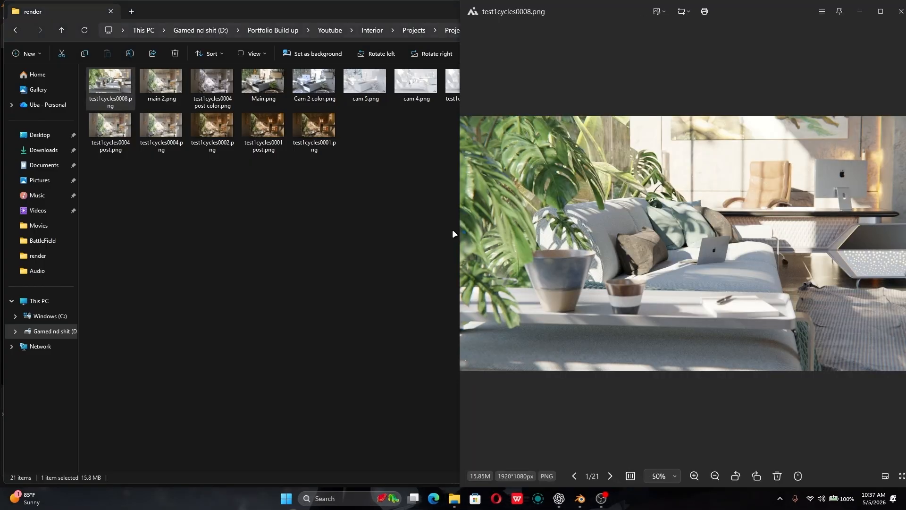
left_click(900, 7)
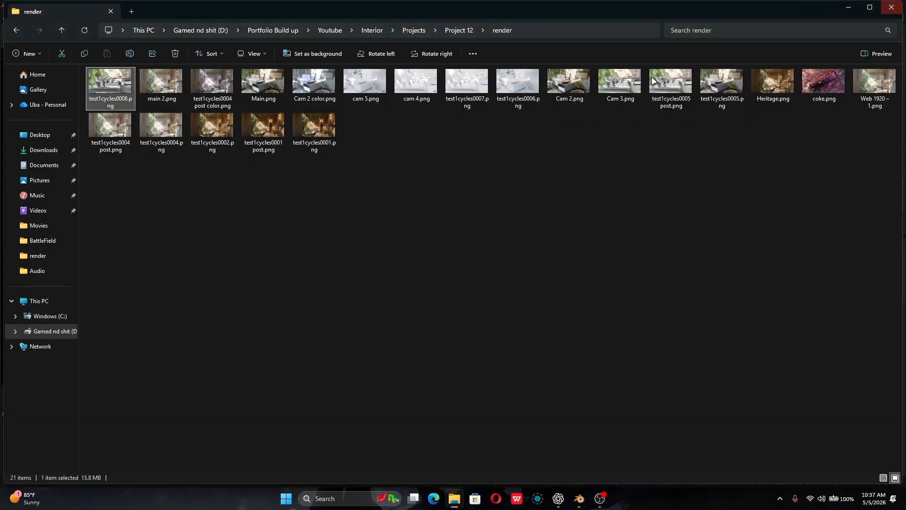
left_click(160, 81)
key("Return")
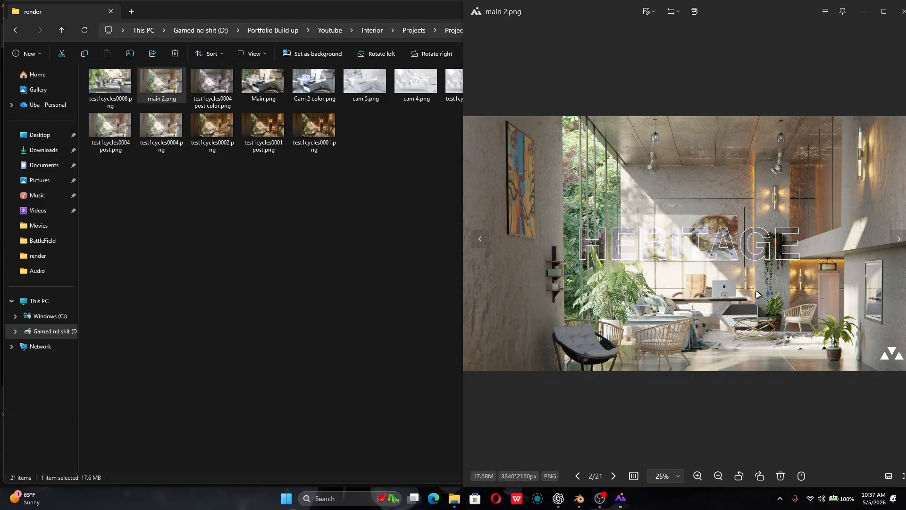
left_click(878, 11)
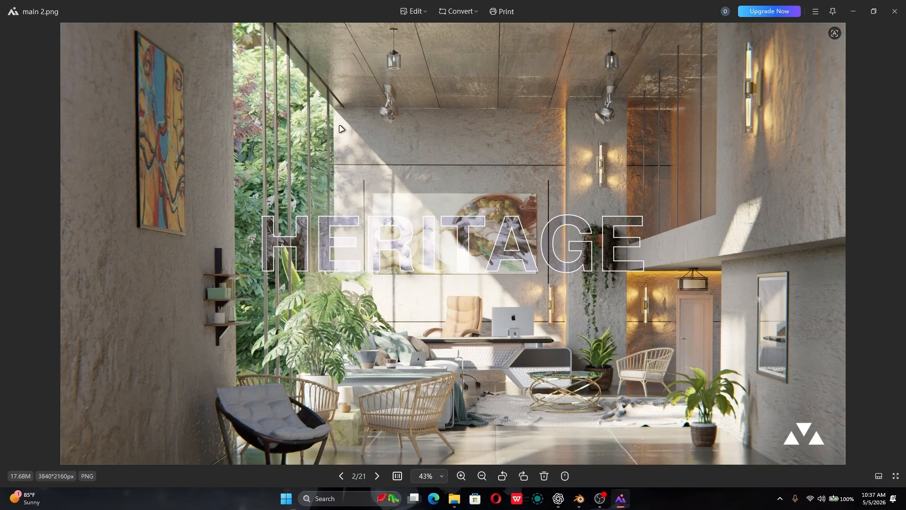
- Return to the interior scene in Blender and set the viewport to solid shading
key("alt+Tab")
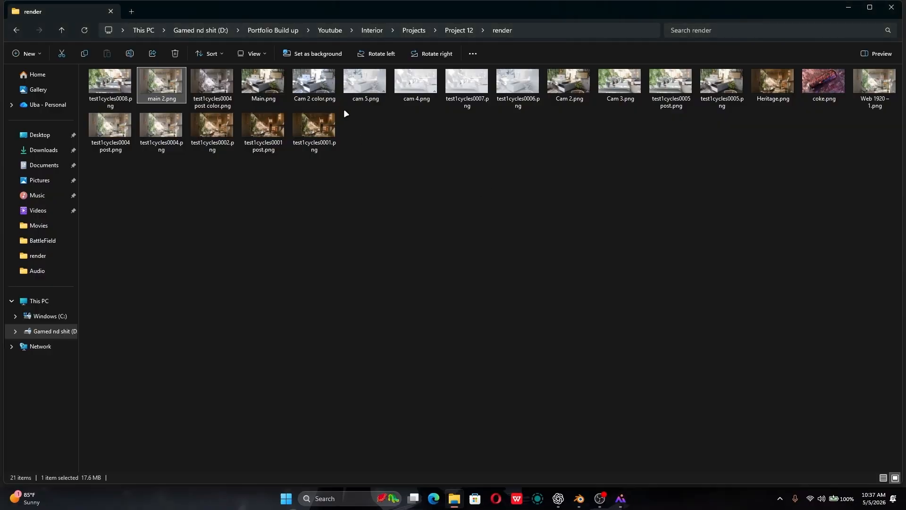
key("alt+Tab")
key("alt+Tab")
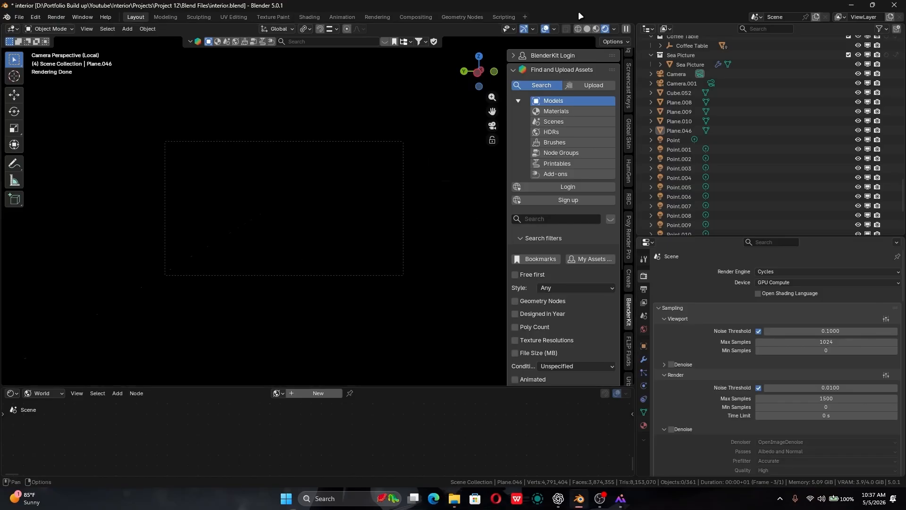
left_click(588, 29)
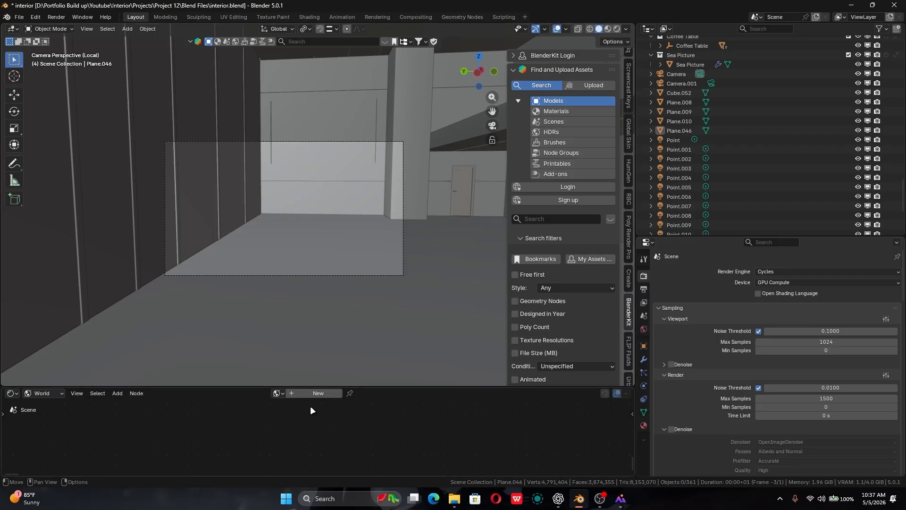
- Create a new world and add a Sky Texture node beside its Background node in an enlarged node editor
left_click(317, 393)
left_click_drag(382, 387, 276, 200)
key("shift+a")
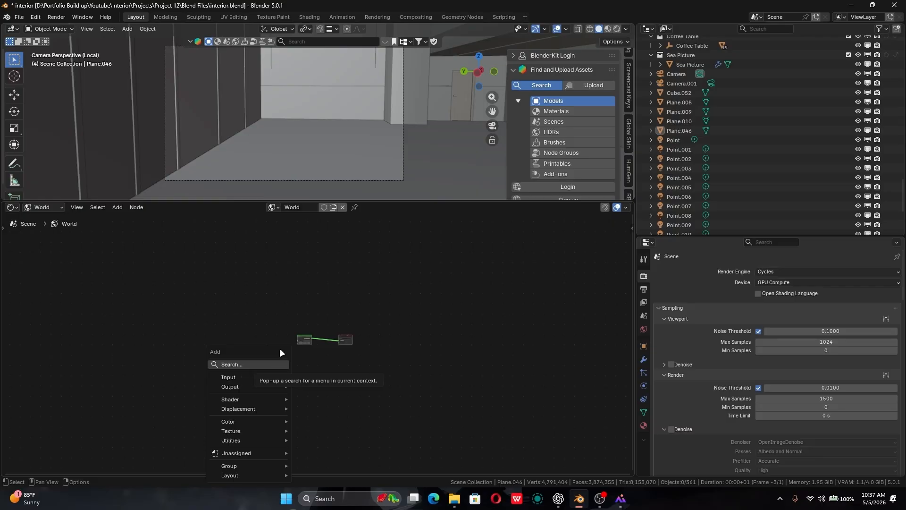
left_click(280, 365)
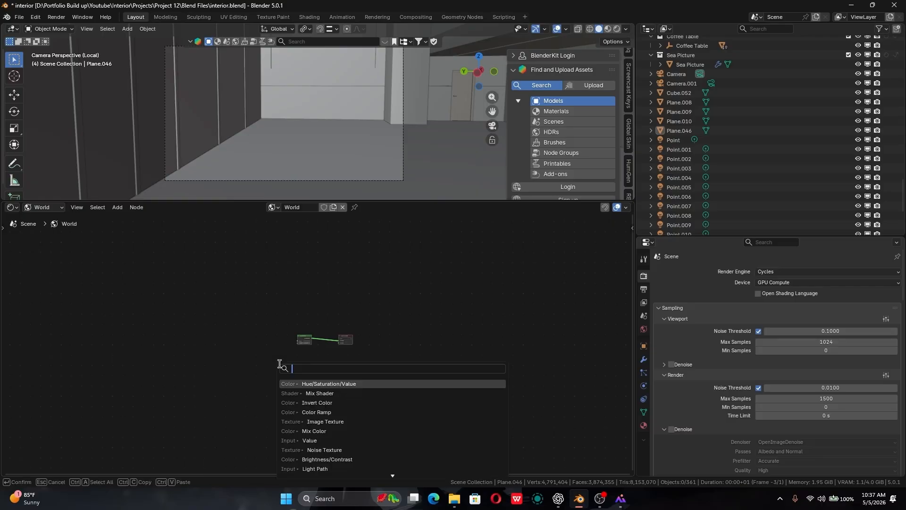
type("sky")
key("Return")
left_click(260, 334)
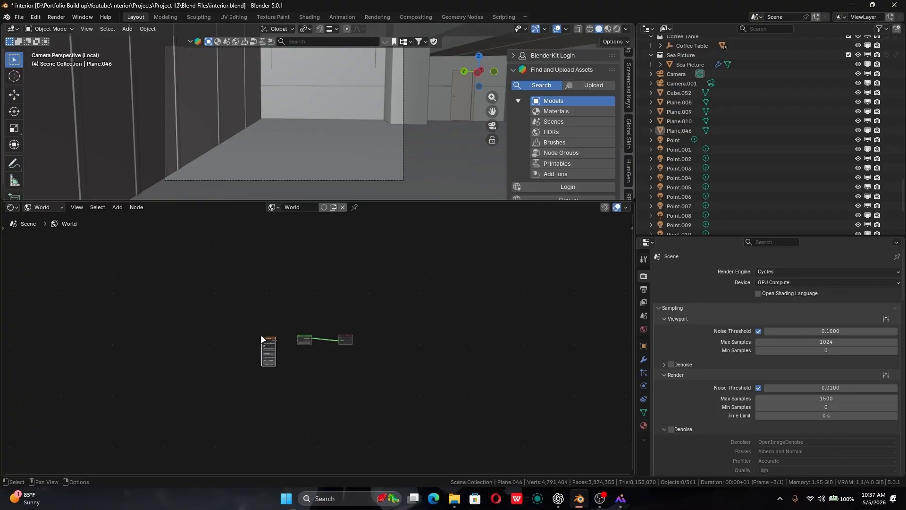
scroll(260, 330, "up", 2)
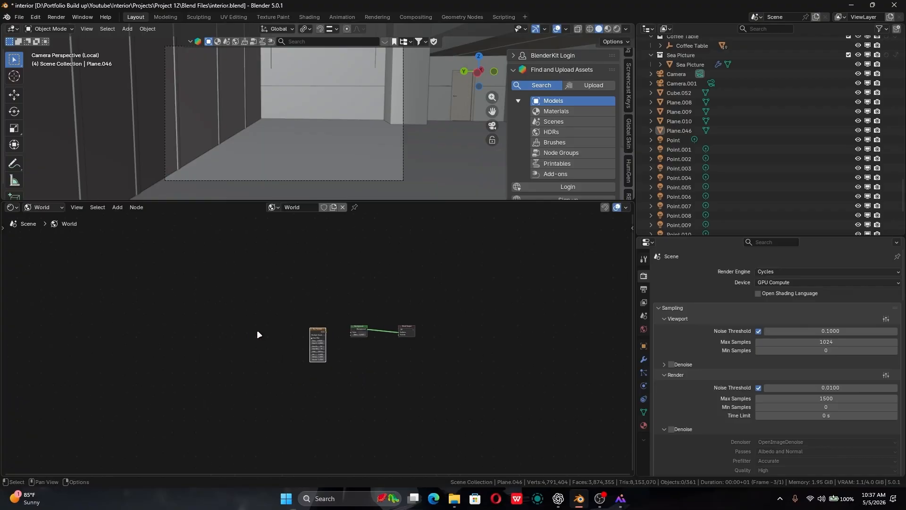
- Connect the Sky Texture's Color output to the Background's Color input and preview the scene in rendered shading
middle_click_drag(426, 394, 400, 426, "ctrl")
middle_click_drag(400, 425, 410, 342, "ctrl")
left_click_drag(206, 322, 372, 329)
middle_click_drag(281, 357, 338, 283)
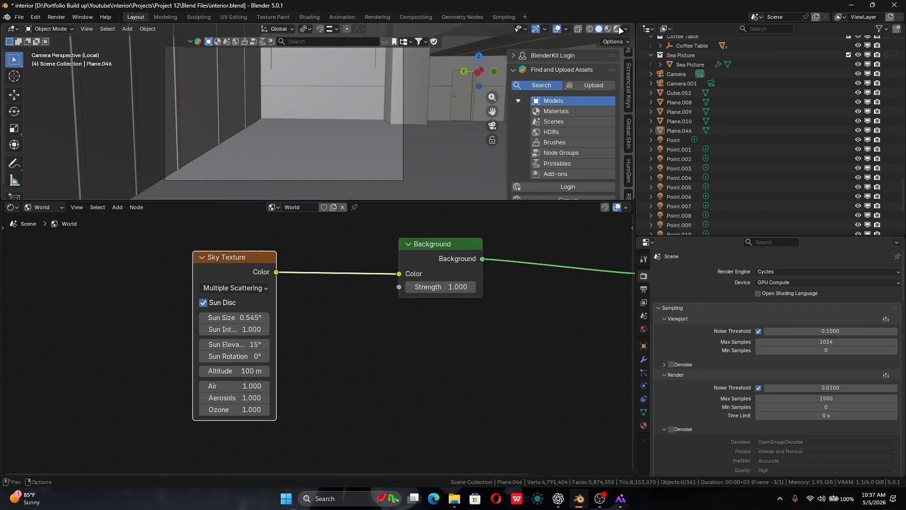
key("z")
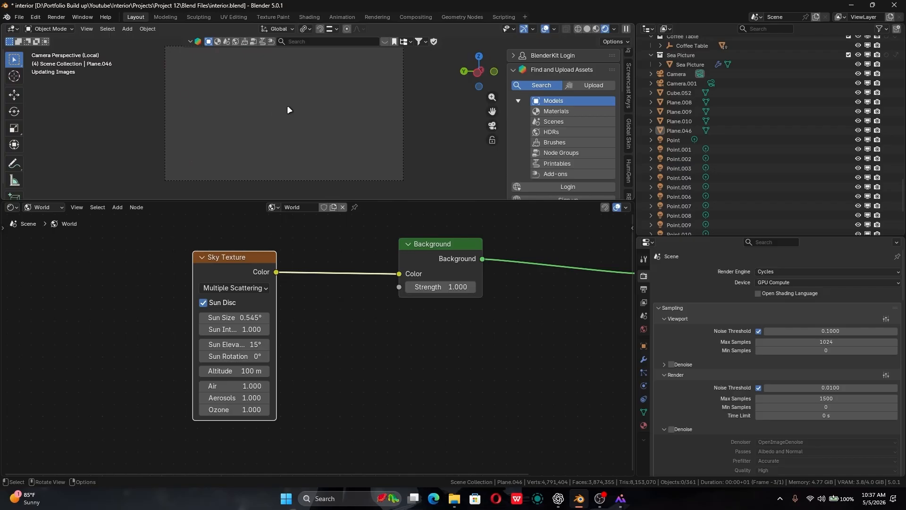
- Select the window glass from outside the room and hide it
middle_click_drag(290, 110, 200, 88)
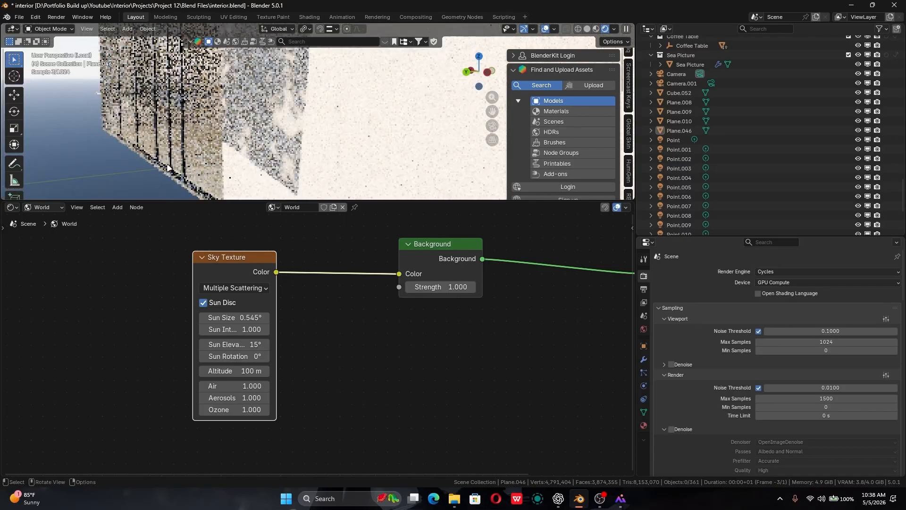
left_click(205, 89)
middle_click_drag(282, 147, 283, 141)
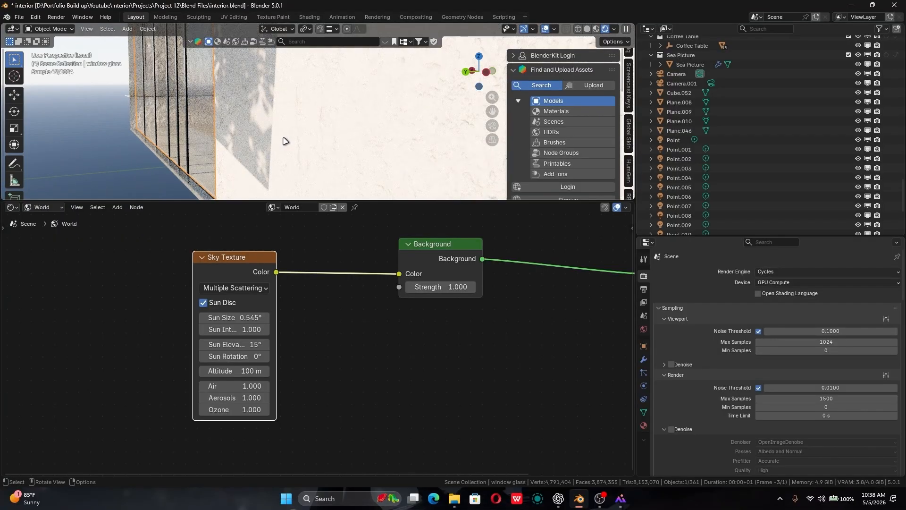
key("h")
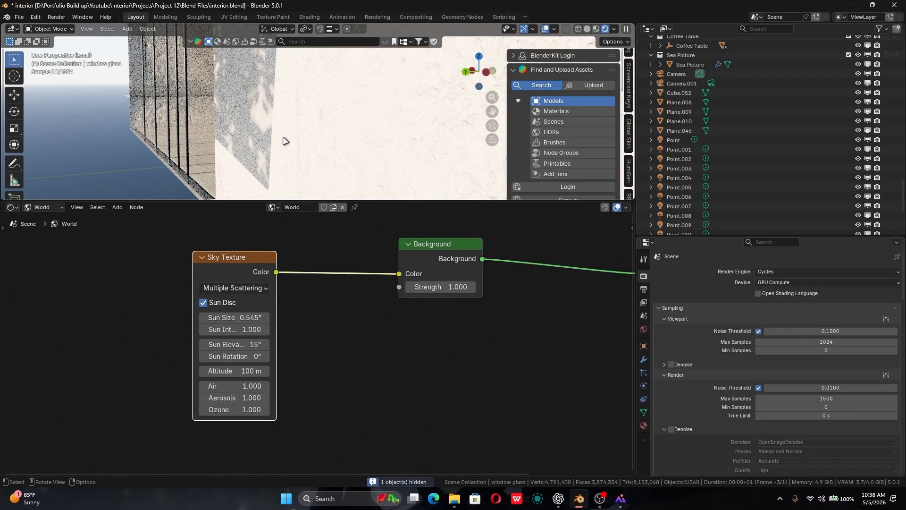
- Return to the camera view and switch the active scene camera to Camera.001
key("KP_0")
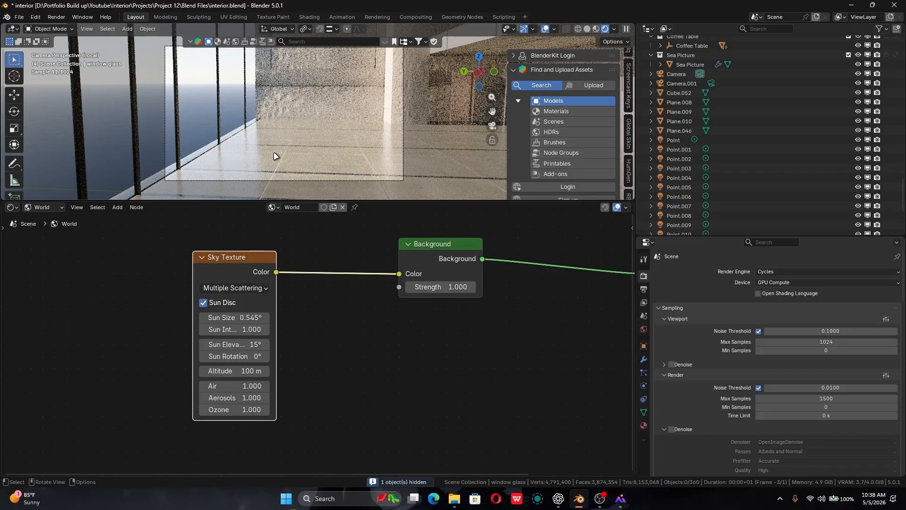
key("KP_0")
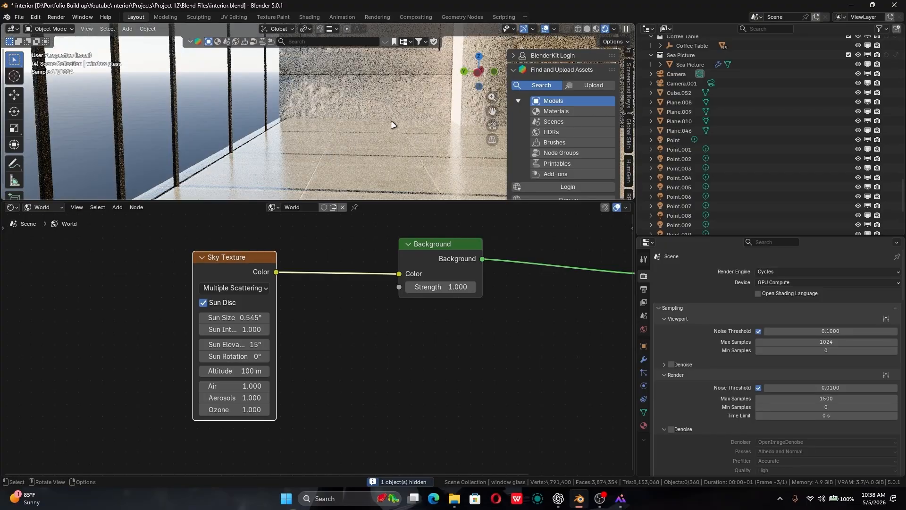
key("KP_0")
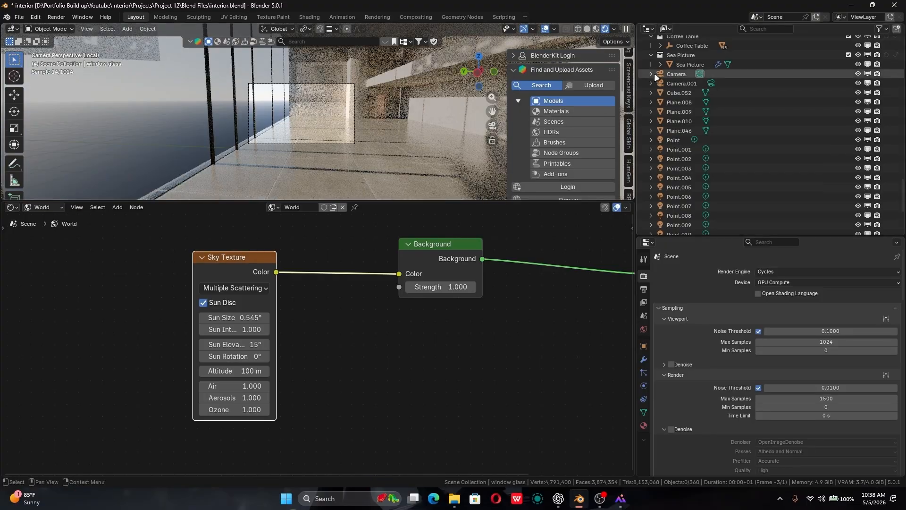
left_click(712, 83)
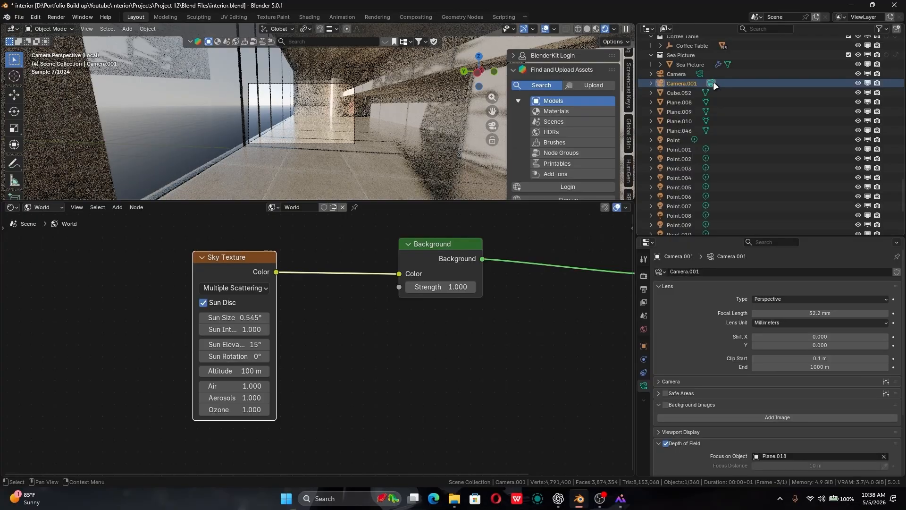
left_click(703, 73)
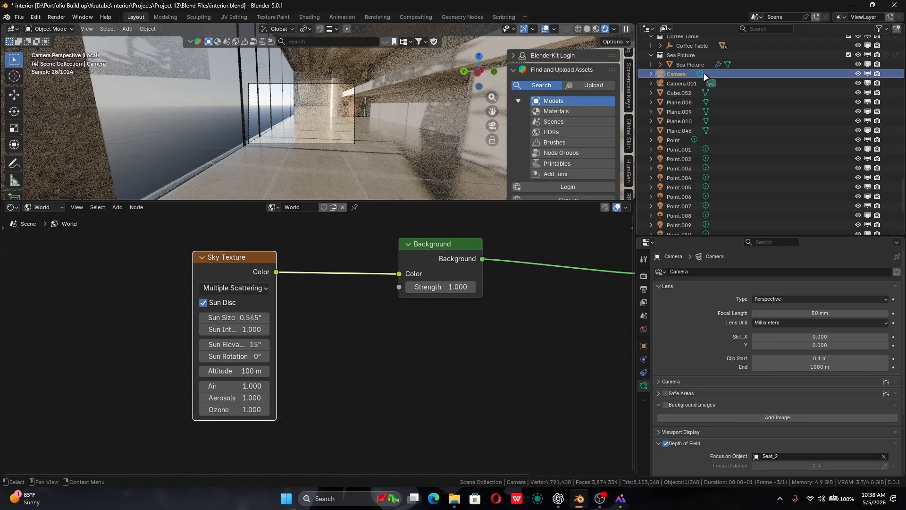
- Filter the outliner's object list by "fsp"
scroll(701, 78, "up", 5)
scroll(705, 72, "up", 15)
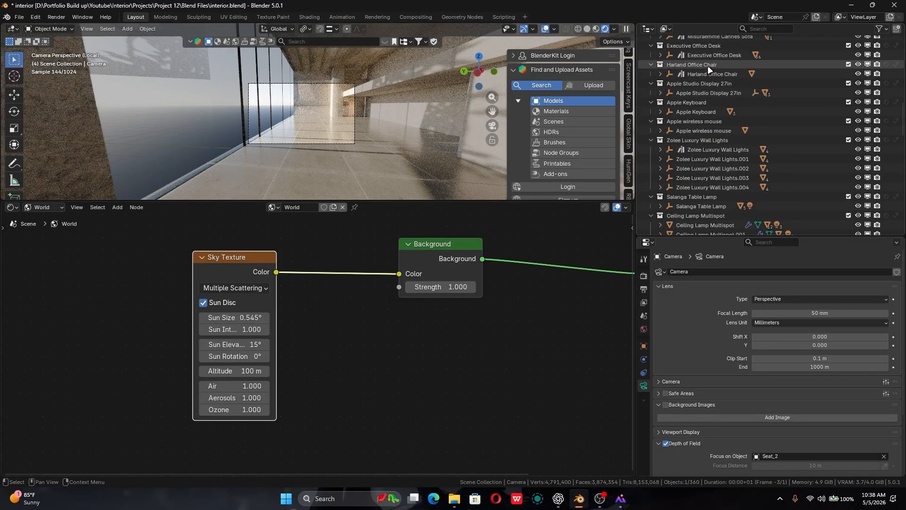
left_click(764, 29)
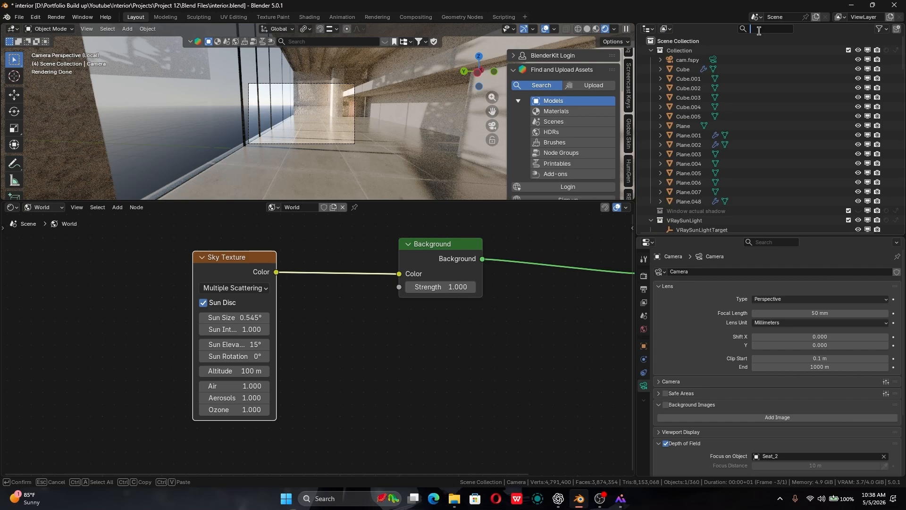
type("f")
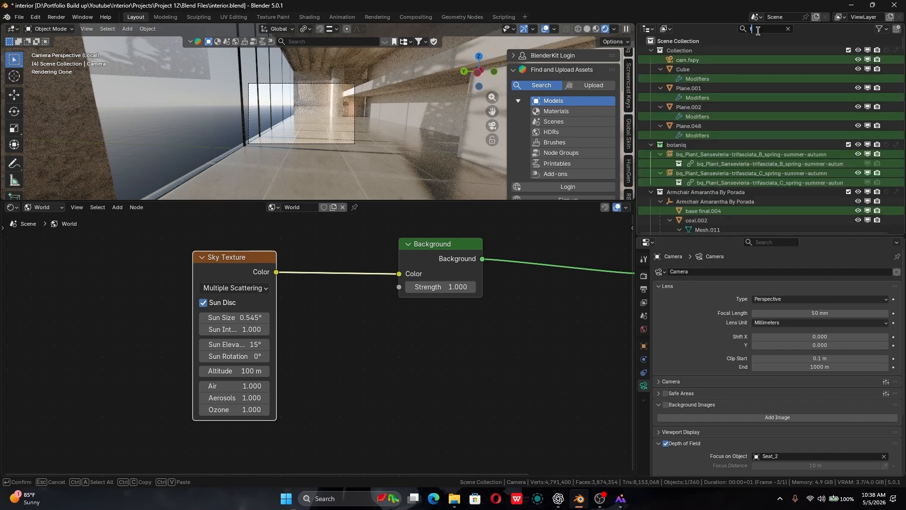
type("sp")
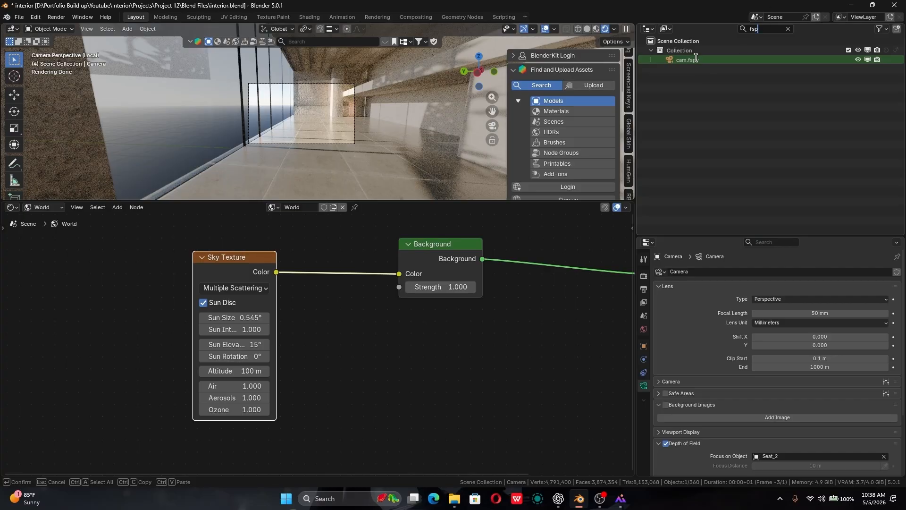
- Select cam.fspy and make it the active scene camera
left_click(695, 58)
left_click(695, 59)
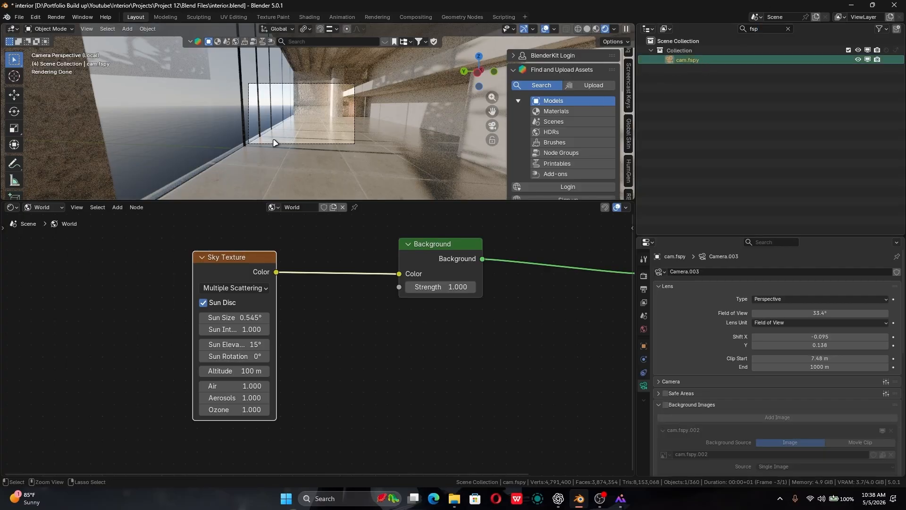
key("ctrl+KP_0")
middle_click_drag(309, 118, 358, 203, "shift")
scroll(335, 165, "up", 1)
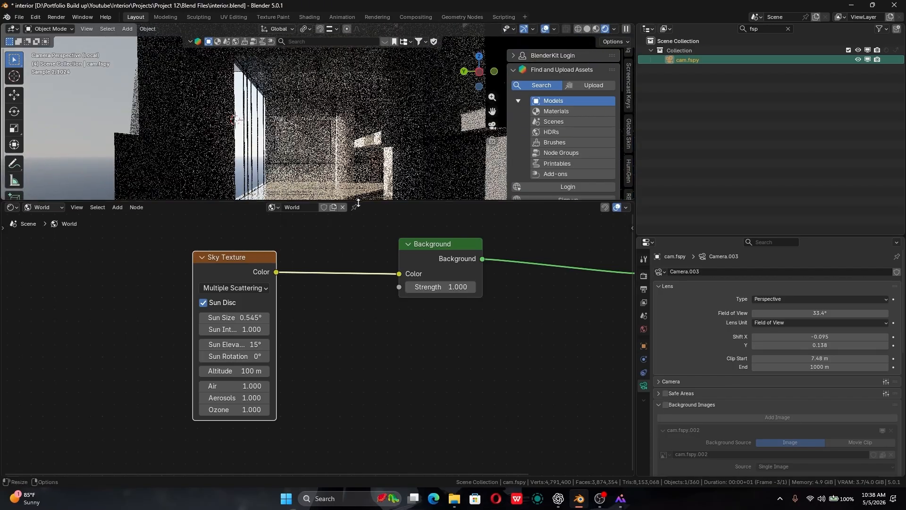
- Enlarge the camera viewport and set the Sky Texture's sun elevation to 27.7° and sun rotation to -58.7°
left_click_drag(358, 203, 362, 254)
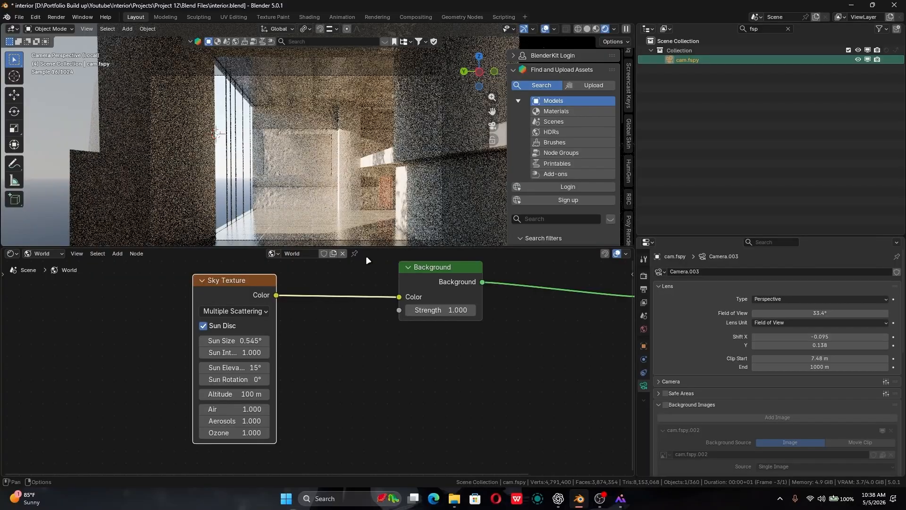
scroll(333, 185, "up", 1)
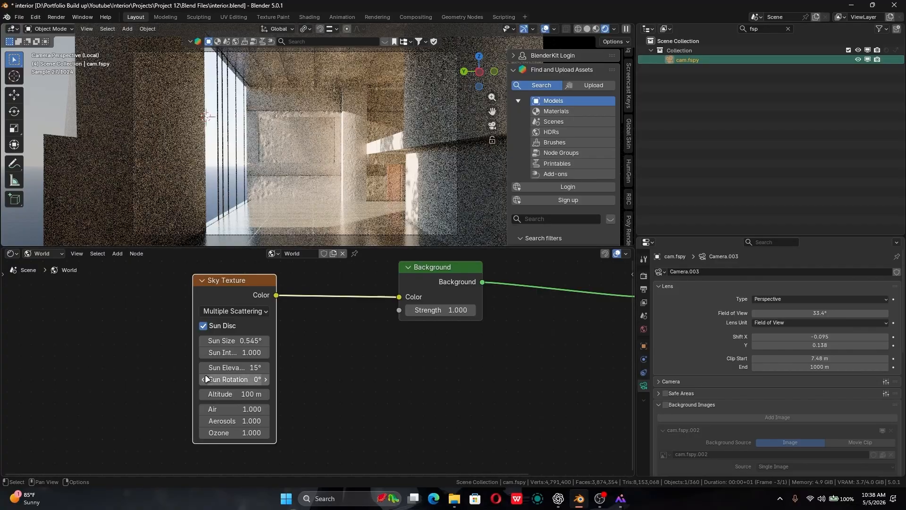
left_click_drag(231, 367, 175, 379)
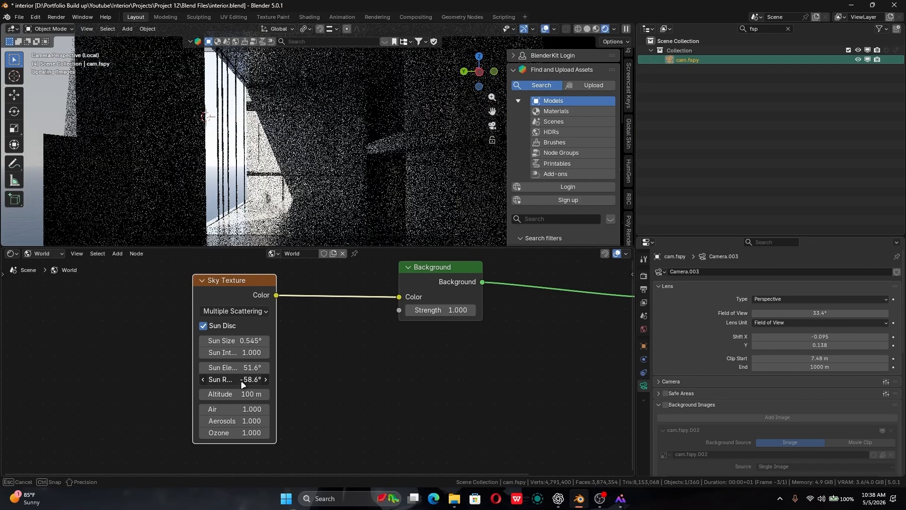
left_click_drag(235, 367, 201, 368)
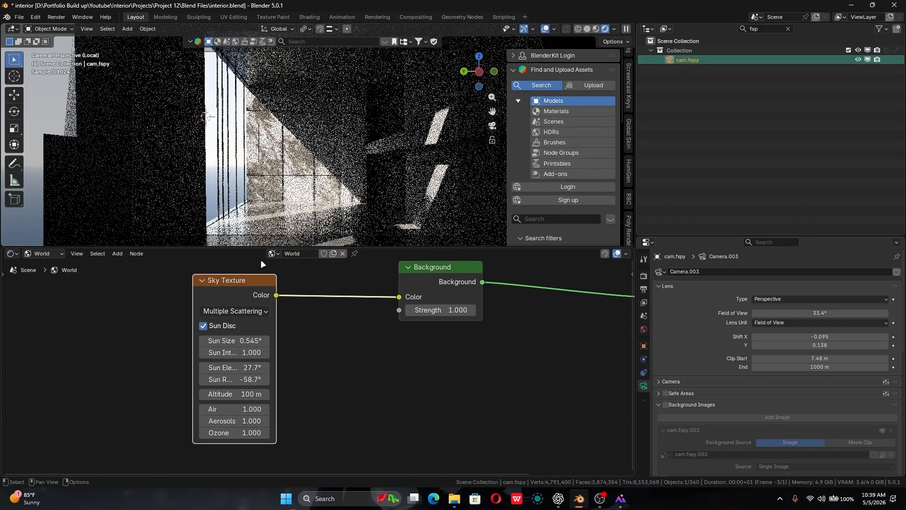
- Set the Sky Texture's sun size to 1.42° while checking the shadows on the room's back wall
middle_click_drag(315, 199, 353, 265, "ctrl")
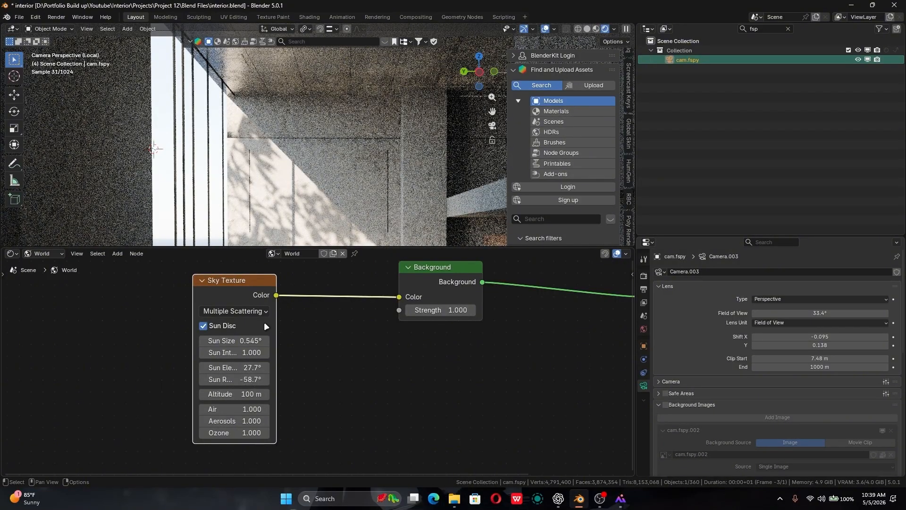
middle_click_drag(344, 179, 337, 148, "shift")
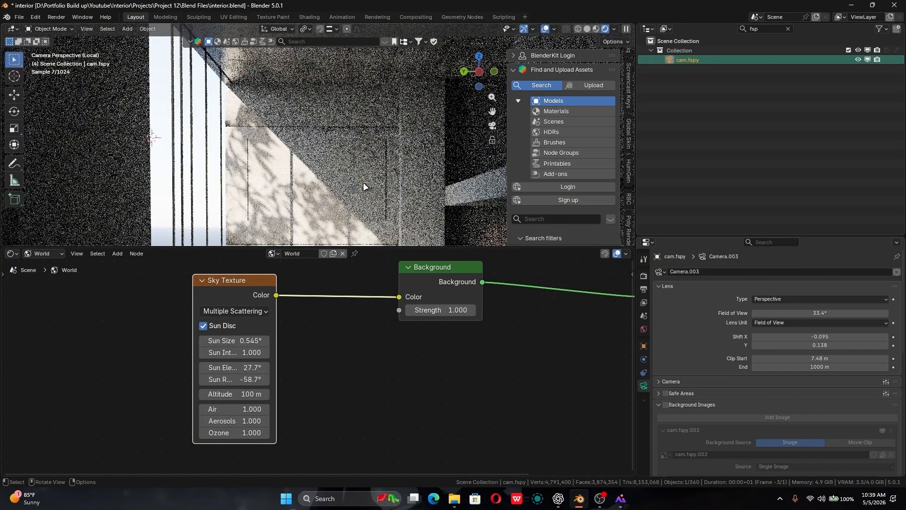
middle_click_drag(365, 186, 338, 145, "shift")
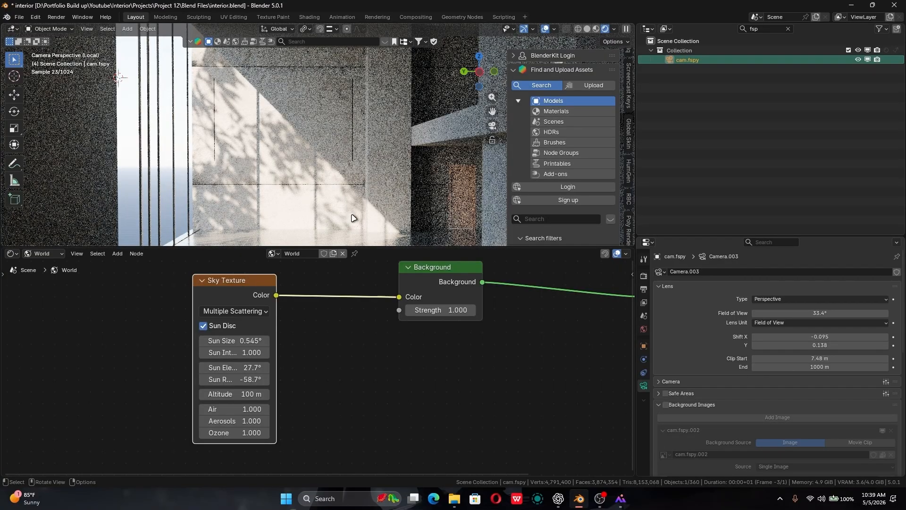
middle_click_drag(347, 168, 361, 157, "shift")
middle_click_drag(300, 386, 314, 416)
middle_click_drag(319, 456, 321, 452)
scroll(321, 452, "up", 2)
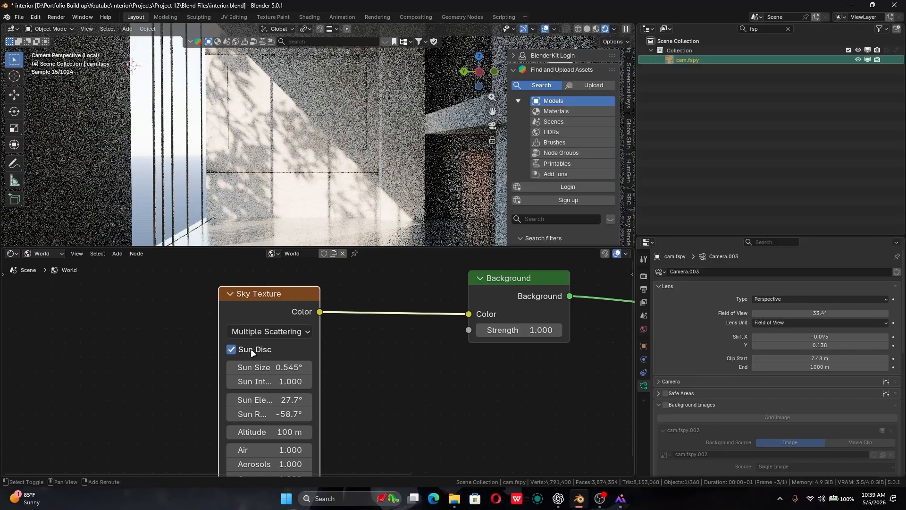
left_click_drag(255, 367, 337, 367)
middle_click_drag(326, 123, 371, 143, "shift")
scroll(371, 142, "down", 1)
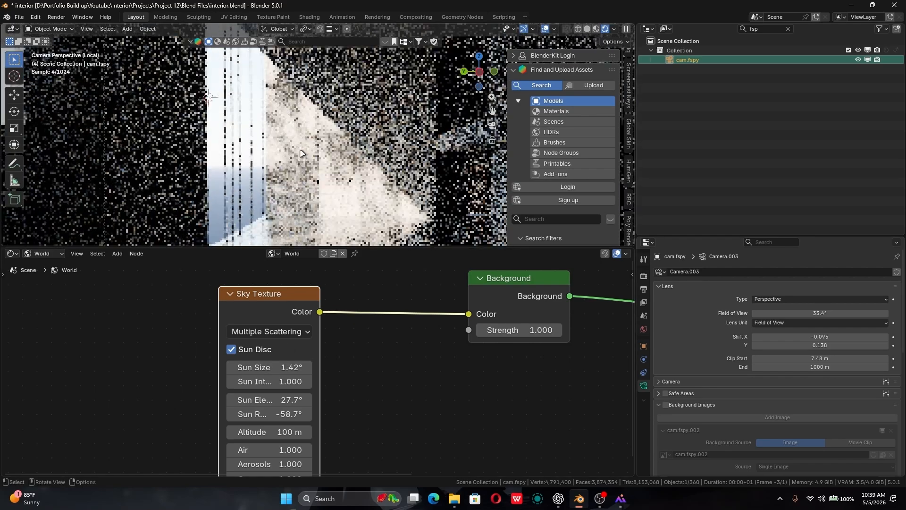
- Select the leaf-shadow plane standing outside the room's windows
middle_click_drag(278, 238, 325, 220)
scroll(325, 218, "up", 4)
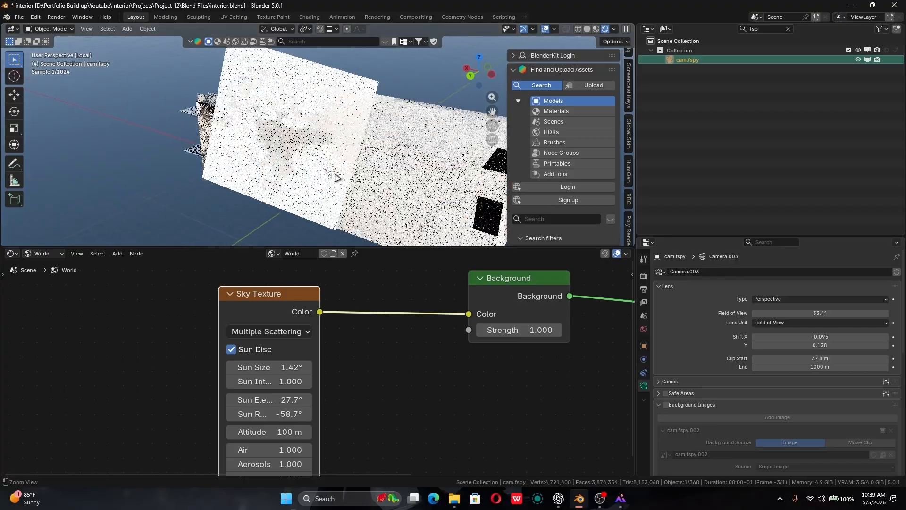
middle_click_drag(338, 176, 360, 199, "shift")
scroll(259, 181, "up", 3)
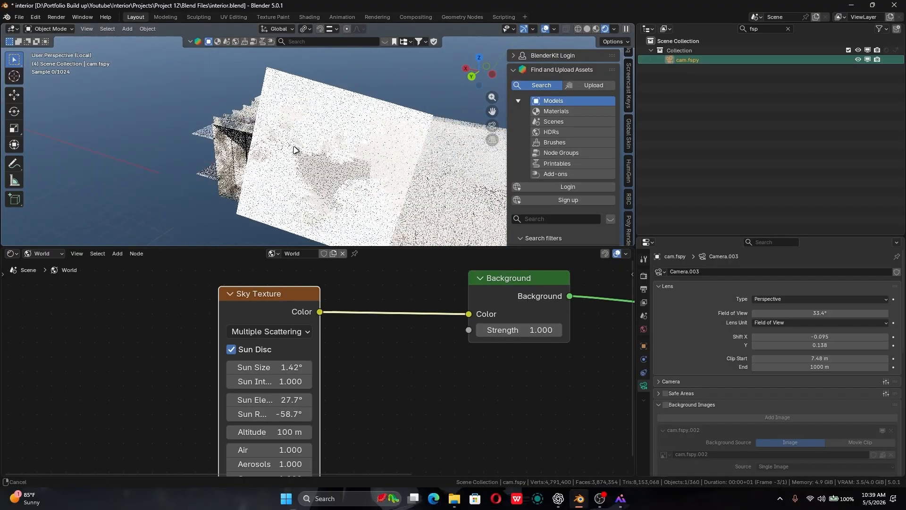
middle_click_drag(204, 176, 203, 150)
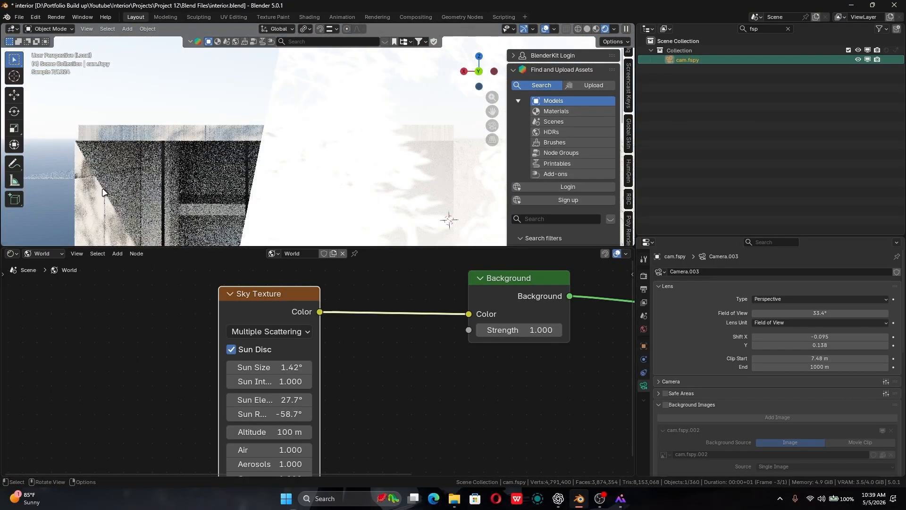
left_click_drag(392, 157, 360, 162, "alt")
scroll(346, 203, "down", 4)
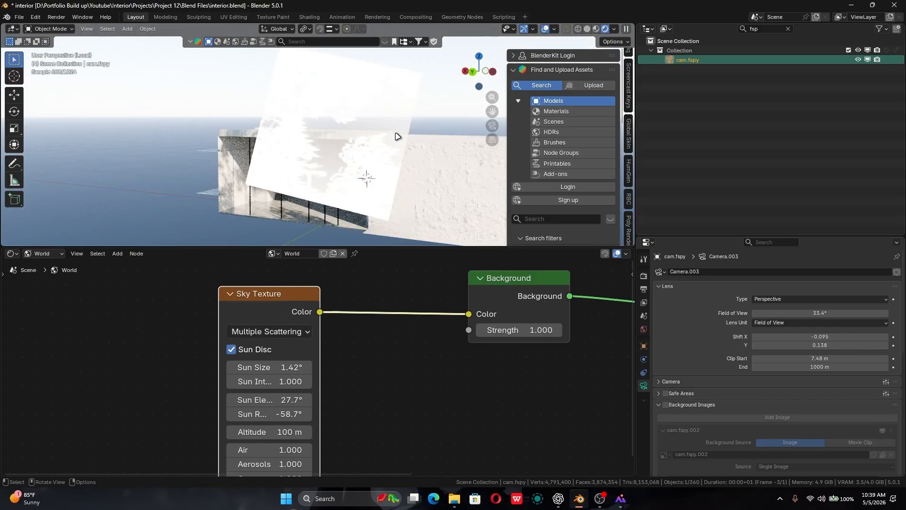
middle_click_drag(359, 178, 395, 119)
left_click(343, 111)
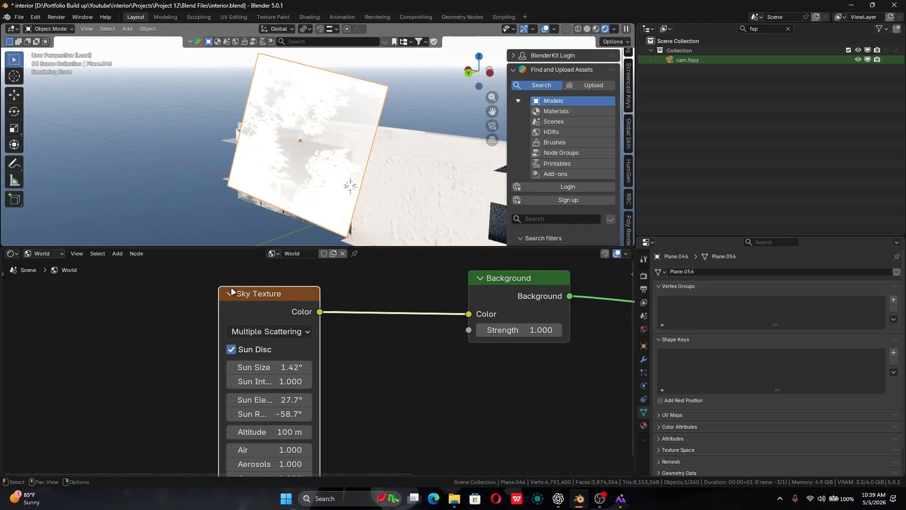
- Show the plane's object material in the shader editor and space its image texture and Invert Color nodes apart
left_click(44, 254)
left_click(45, 277)
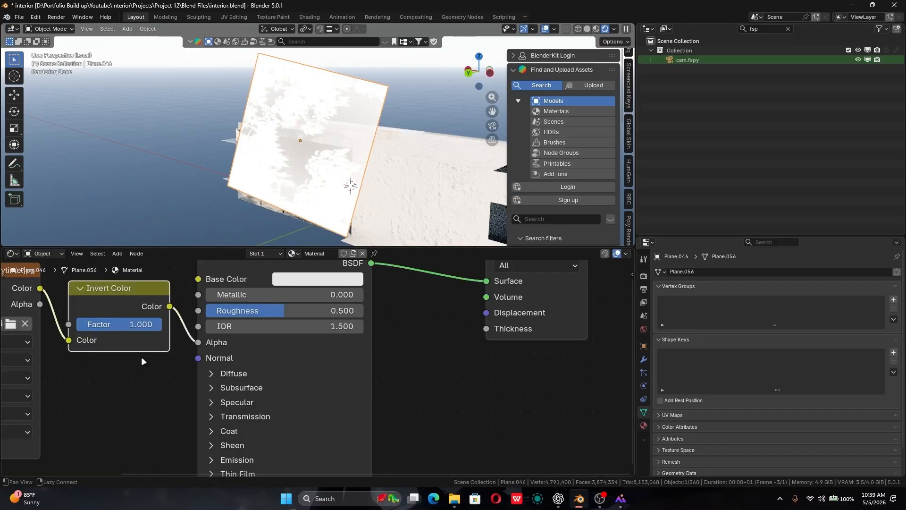
key("Home")
left_click(349, 337)
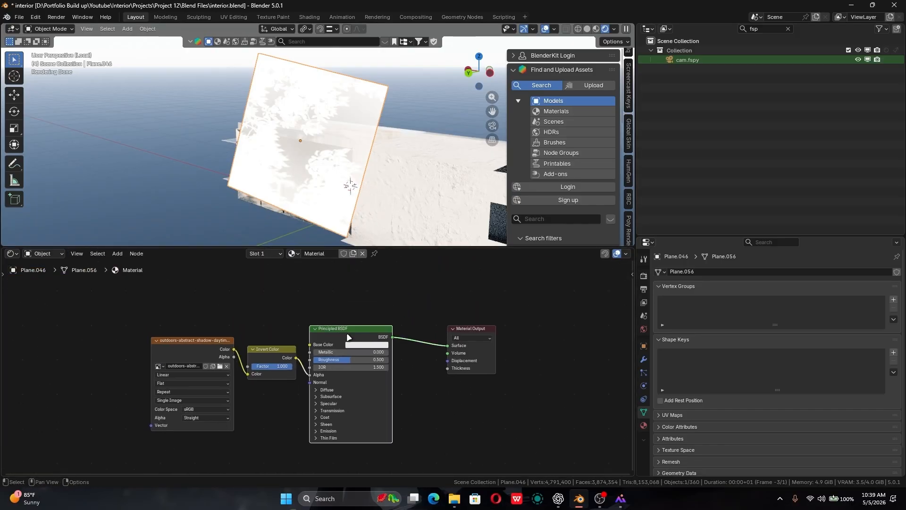
left_click_drag(220, 355, 156, 311)
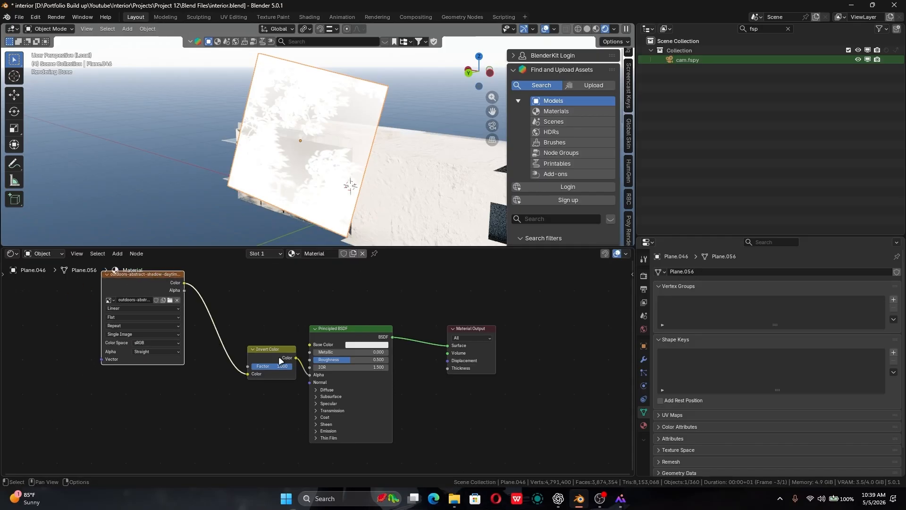
left_click_drag(268, 360, 224, 348)
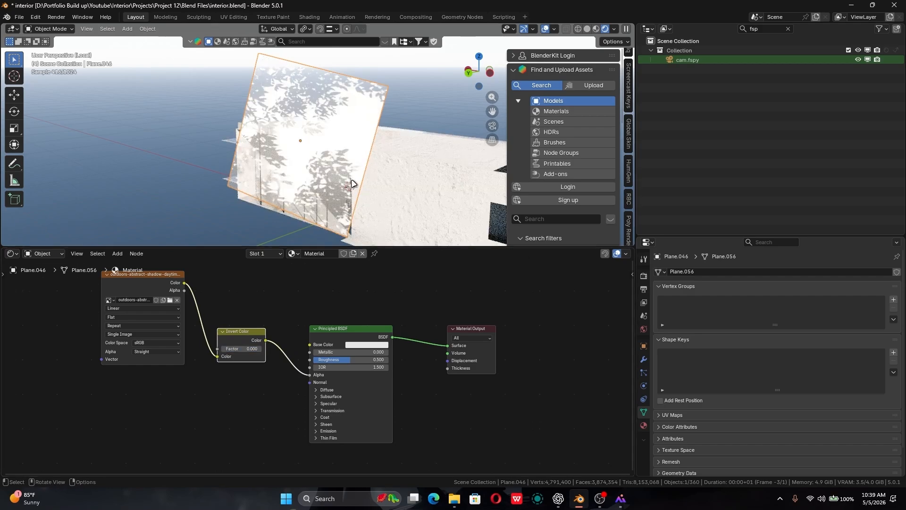
- Compare the shadow plane with the Invert Color factor at 1 and 0, leaving the factor at 0
left_click_drag(259, 349, 262, 348)
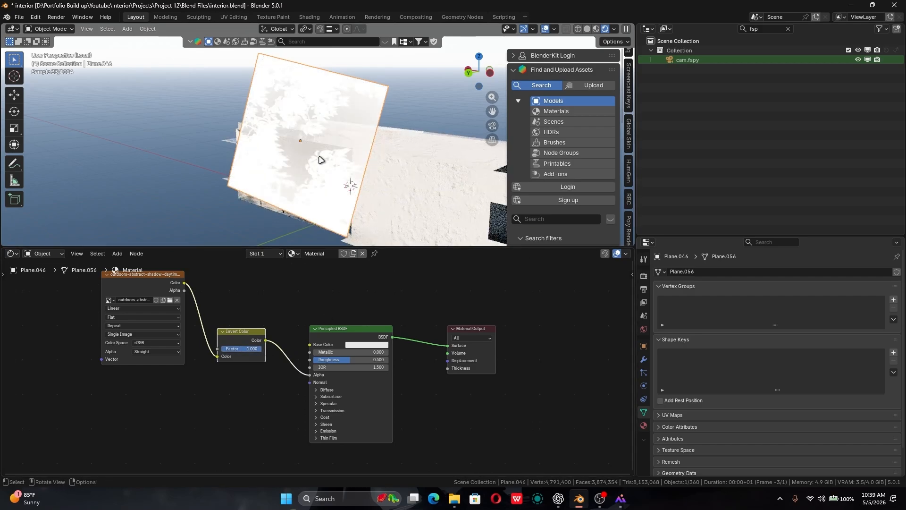
middle_click_drag(298, 161, 360, 203)
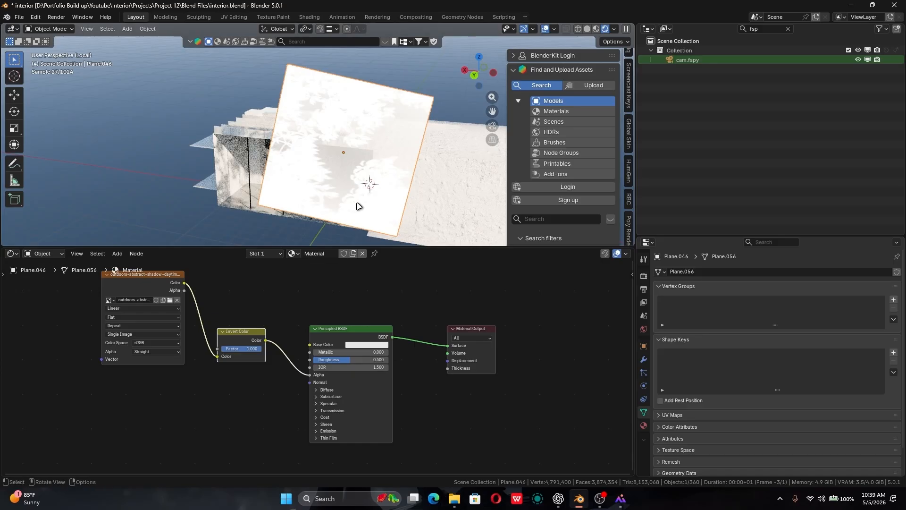
left_click_drag(248, 349, 221, 349)
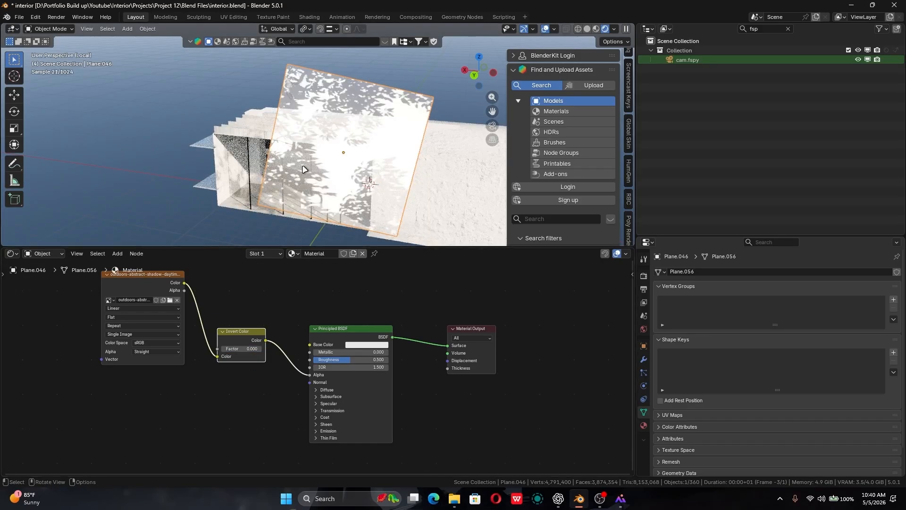
middle_click_drag(319, 191, 269, 182, "ctrl")
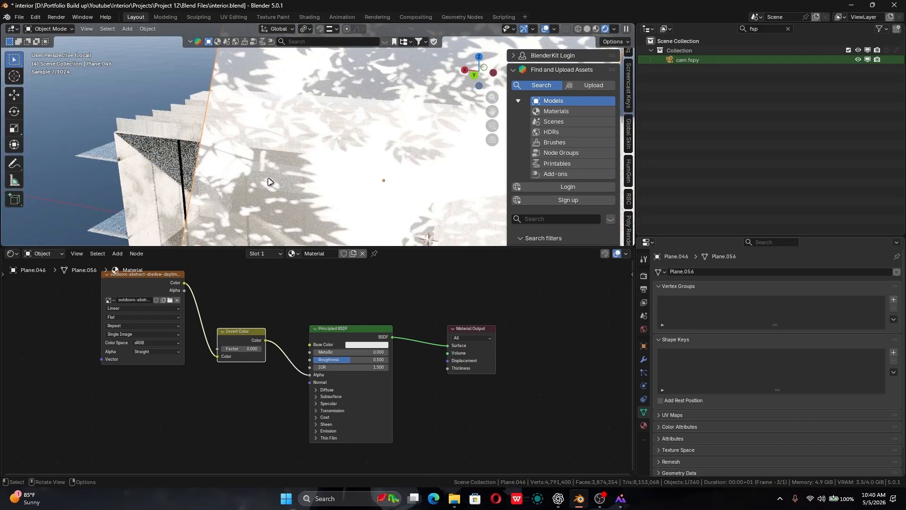
left_click_drag(258, 352, 543, 423)
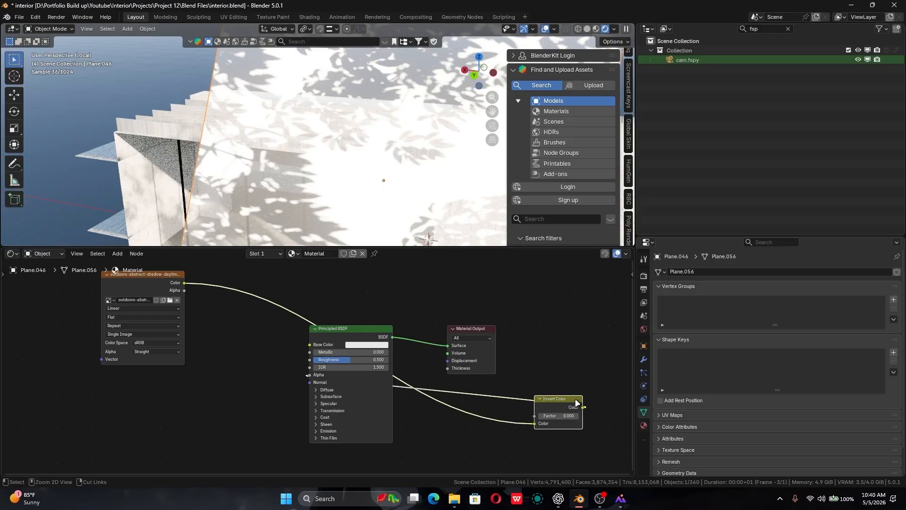
key("ctrl+z")
left_click(235, 350)
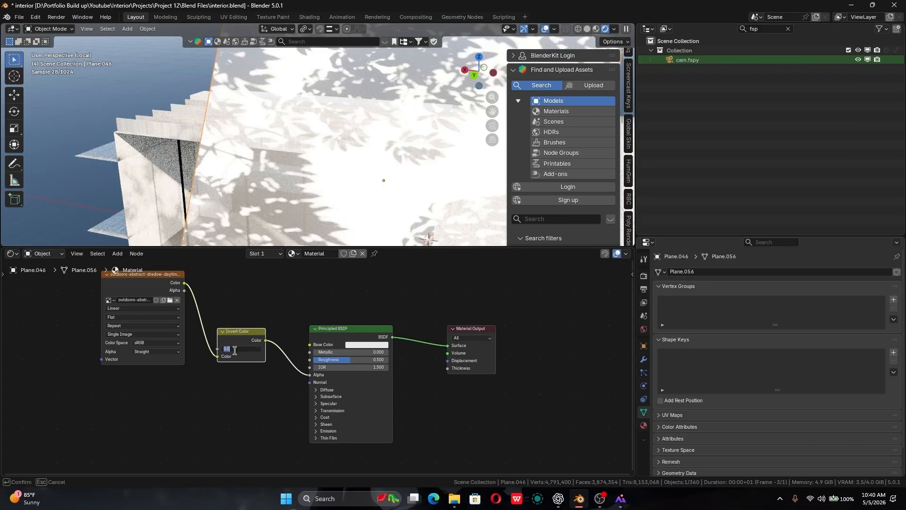
key("Return")
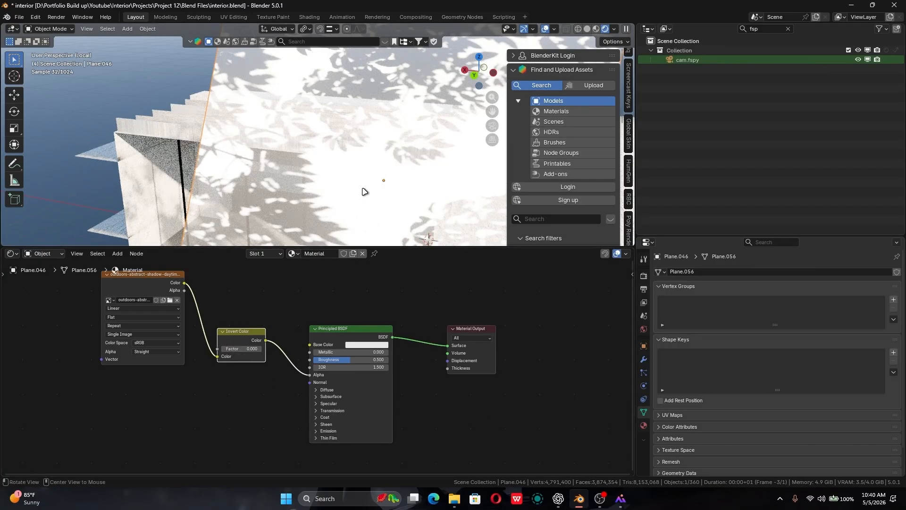
- Switch the shader editor back to the world nodes and examine the room's sunlight and shadows through the scene camera
middle_click_drag(349, 189, 315, 98)
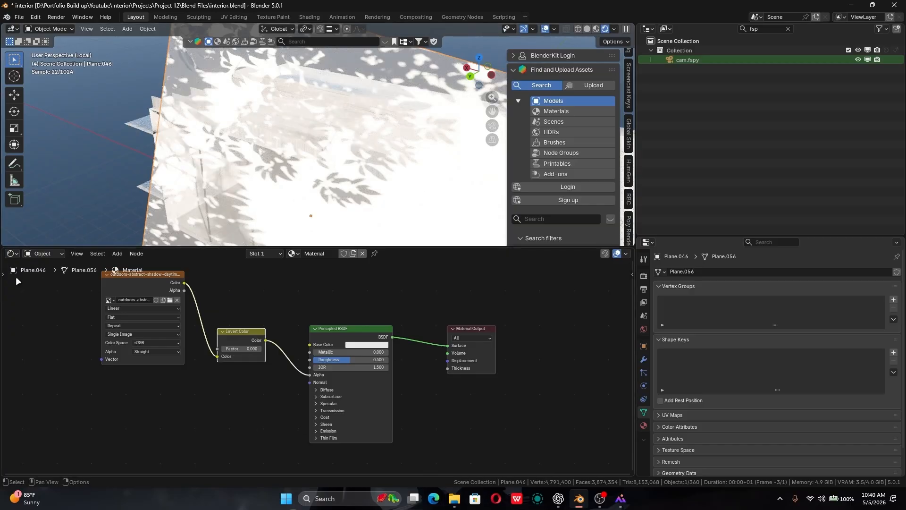
left_click(43, 254)
left_click(43, 287)
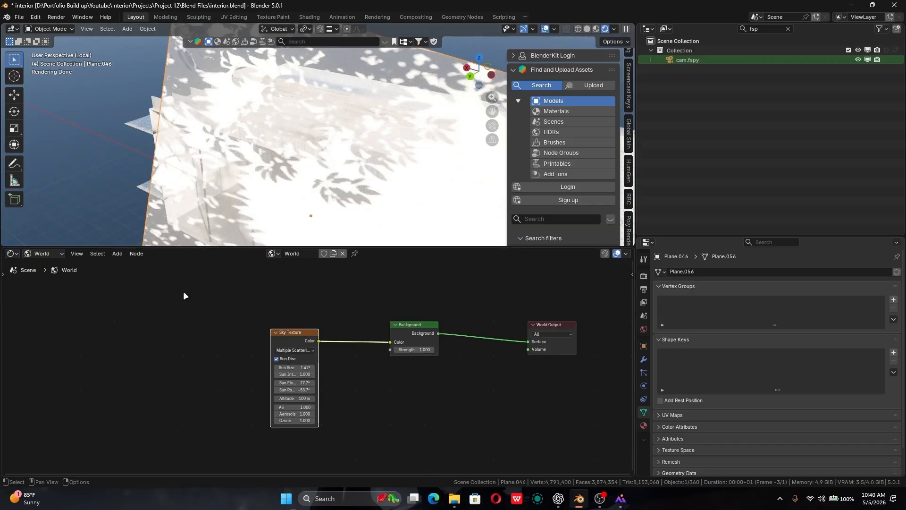
scroll(330, 342, "up", 2)
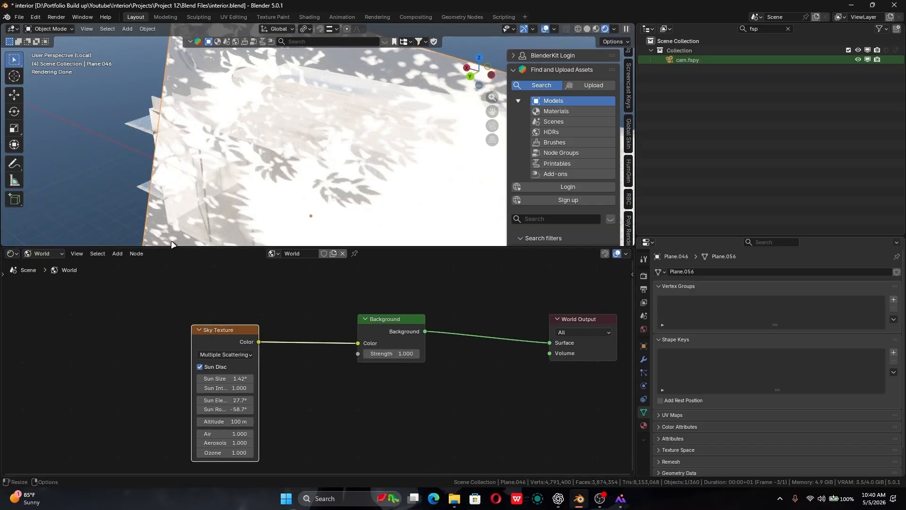
key("KP_0")
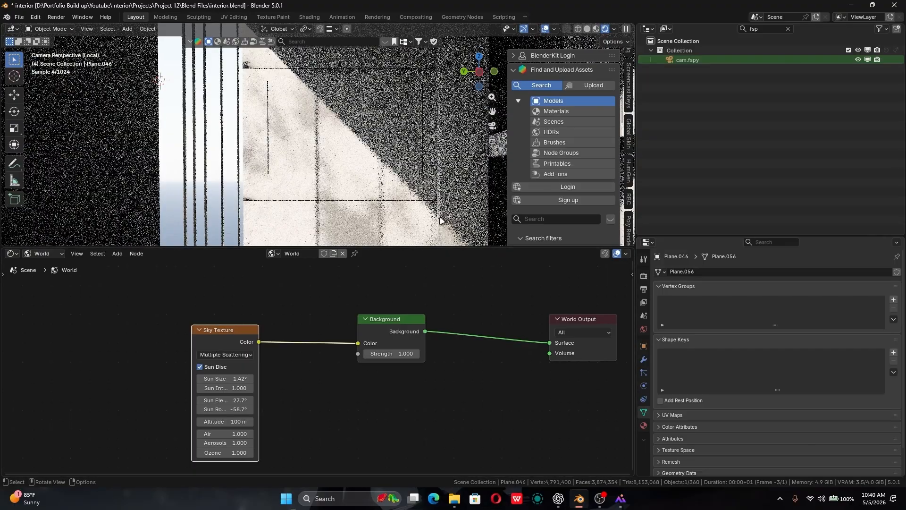
middle_click_drag(344, 154, 317, 137, "shift")
scroll(317, 138, "down", 6)
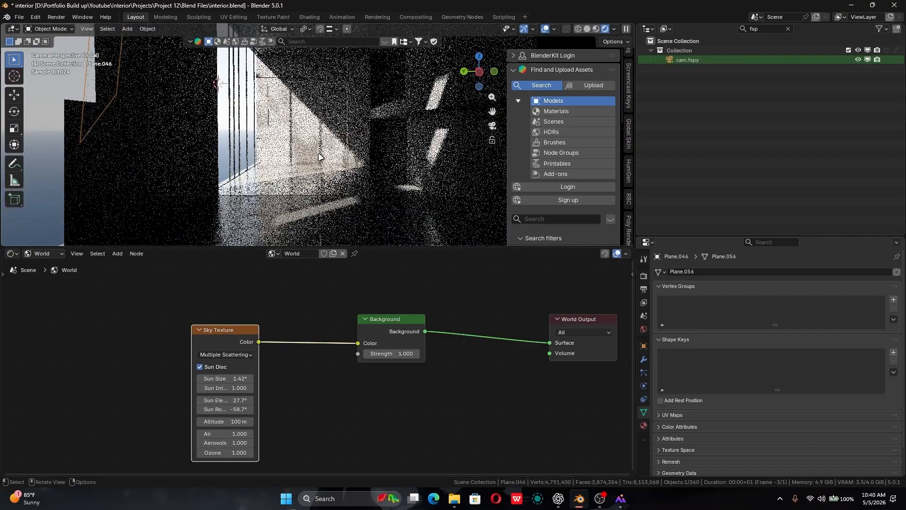
scroll(318, 178, "up", 2)
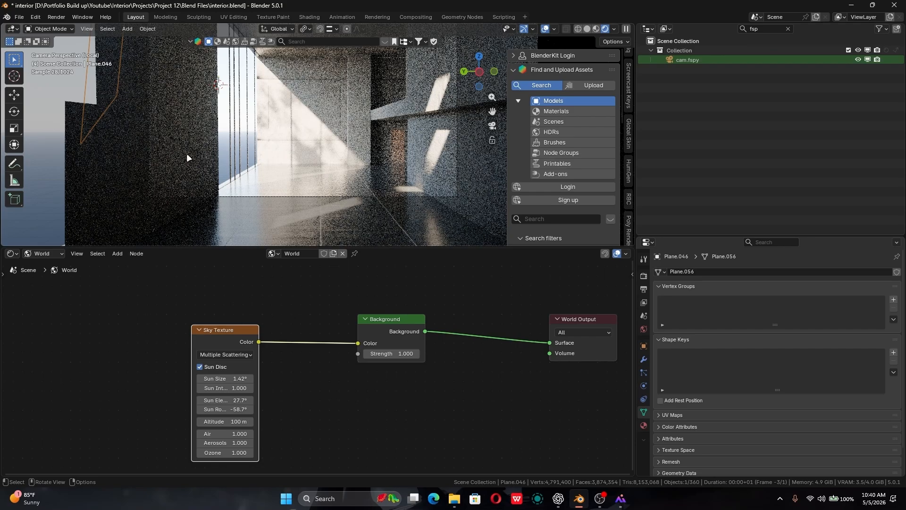
middle_click_drag(348, 102, 333, 153, "shift")
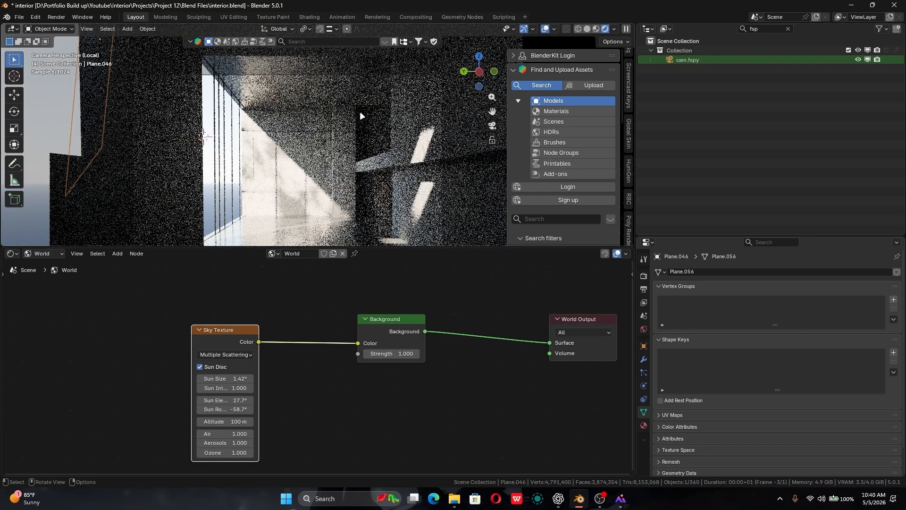
middle_click_drag(334, 188, 306, 153, "shift")
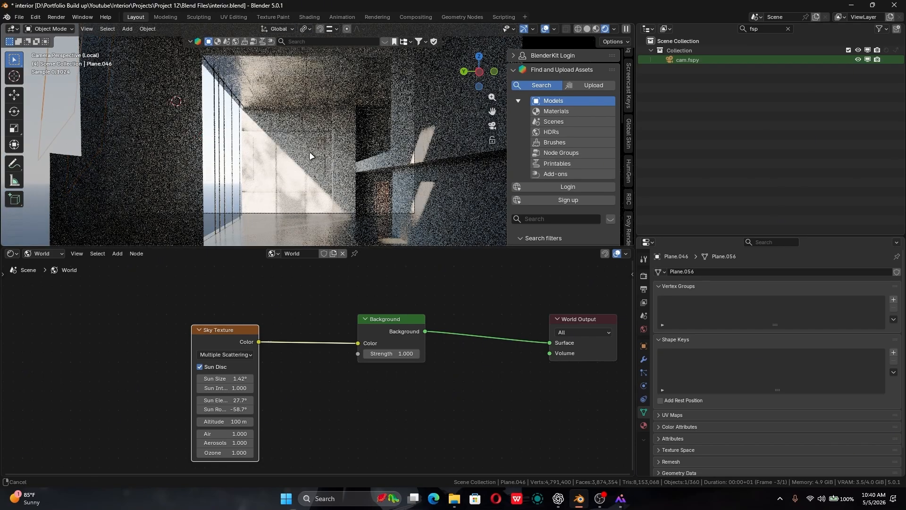
- Add a second Sky Texture node to the world nodes and connect its Color output to the Background node's Color
key("shift+a")
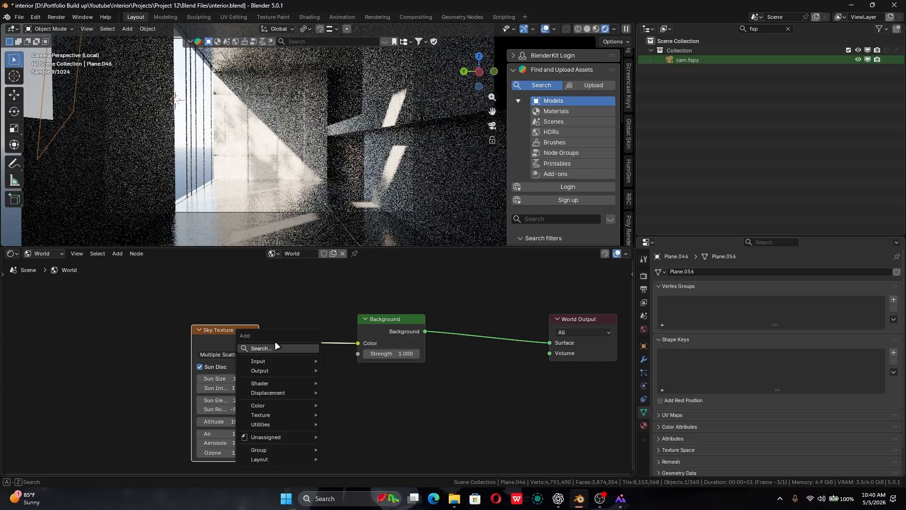
left_click(277, 348)
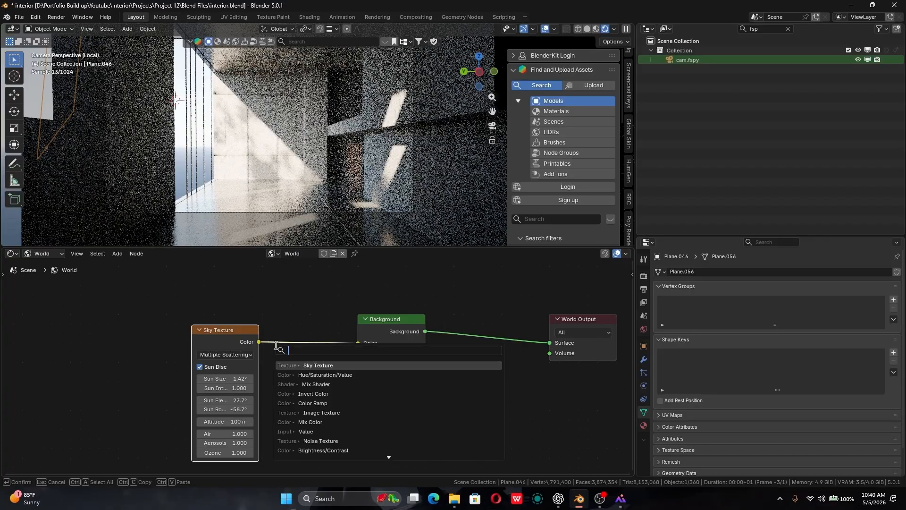
type("sky")
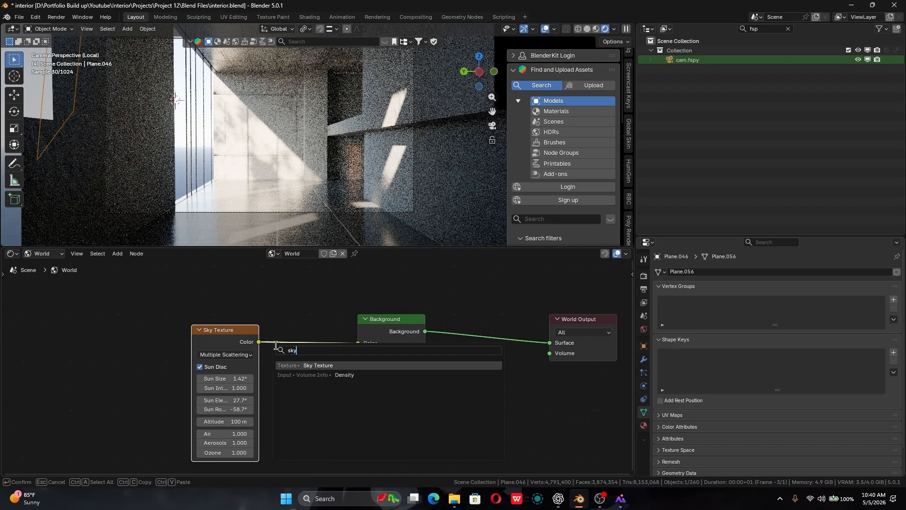
key("Return")
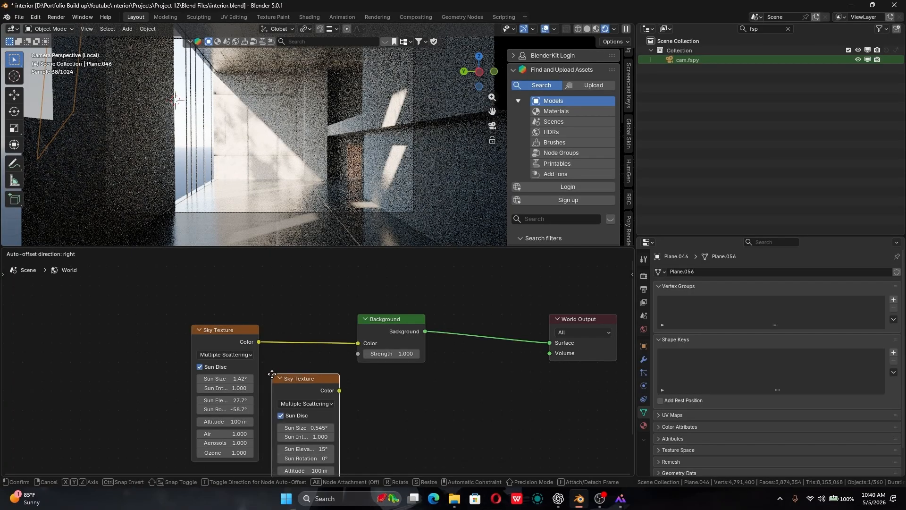
left_click(275, 374)
left_click_drag(342, 391, 346, 379)
left_click_drag(355, 345, 355, 344)
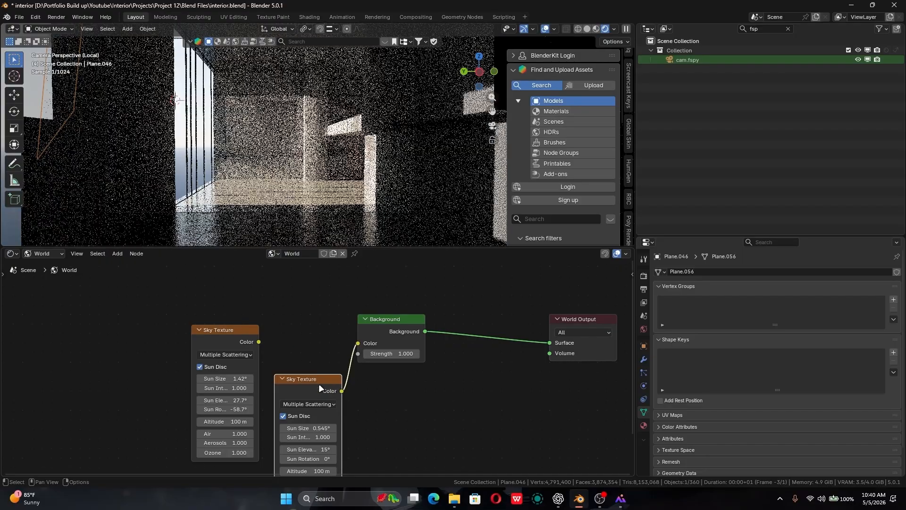
- Move the original Sky Texture node up out of the way and place the new one further from the Background node
left_click_drag(229, 335, 179, 245)
left_click_drag(295, 420, 203, 395)
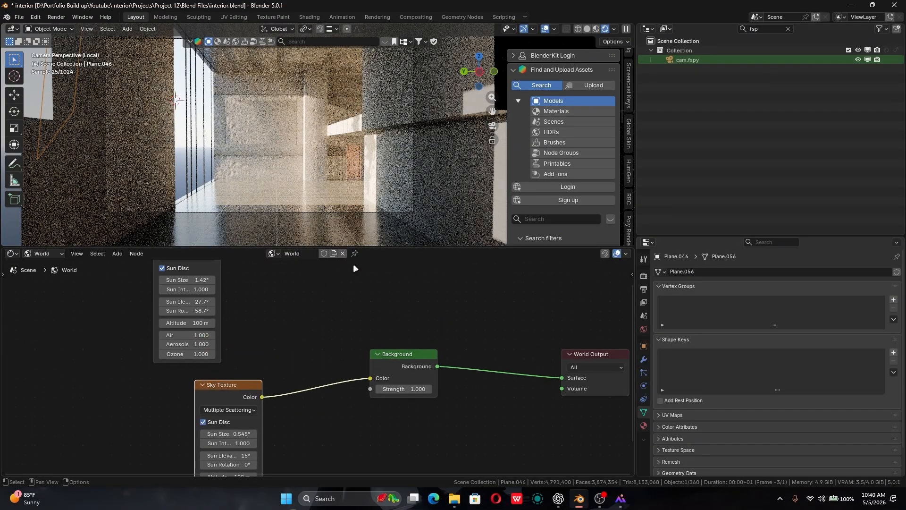
middle_click_drag(289, 447, 301, 383)
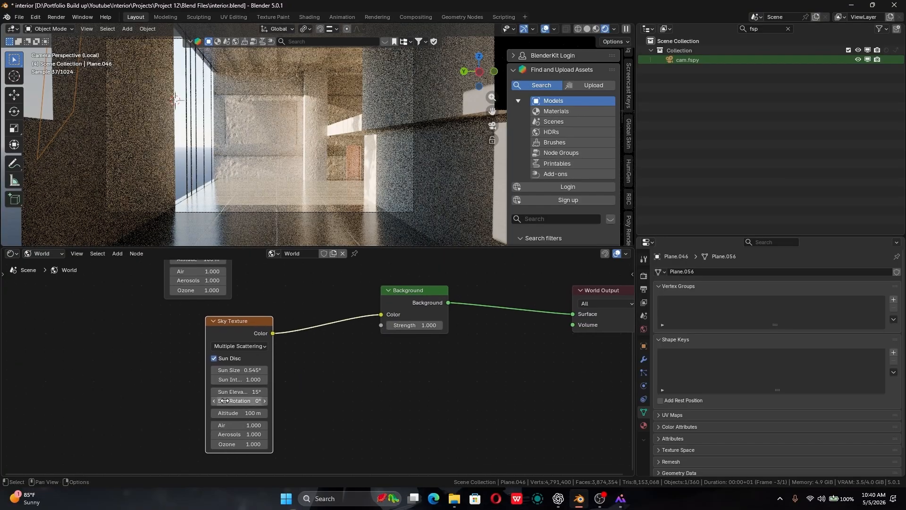
- Set the new Sky Texture's sun elevation to 33.2° and sun rotation to 1°, checking the lighting from outside and through the camera
left_click_drag(238, 392, 238, 391)
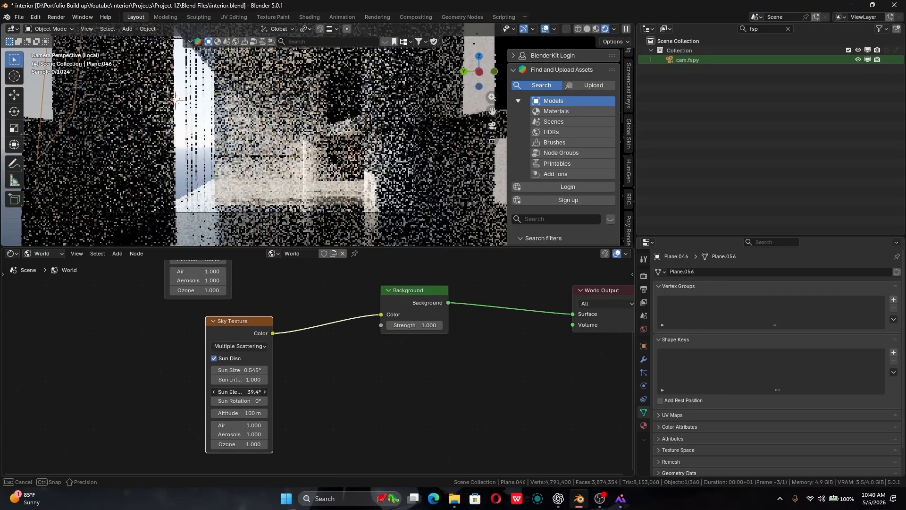
left_click_drag(239, 392, 240, 401)
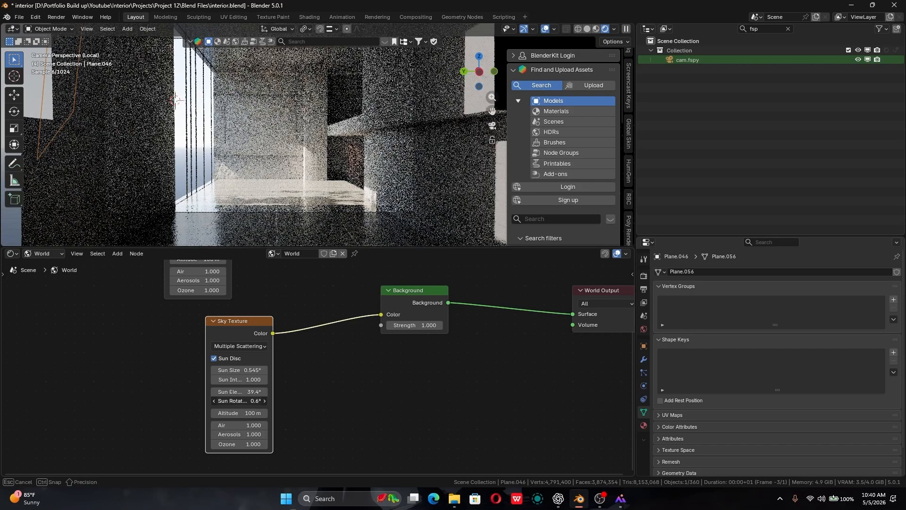
mouse_move(239, 401)
left_mouse_down()
mouse_move(226, 392)
mouse_move(239, 392)
left_mouse_up()
middle_click_drag(432, 145, 330, 227)
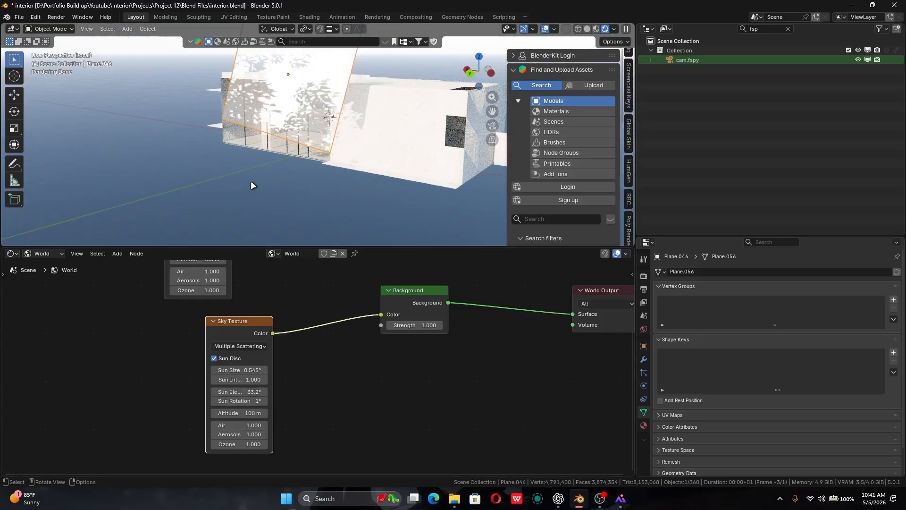
key("KP_0")
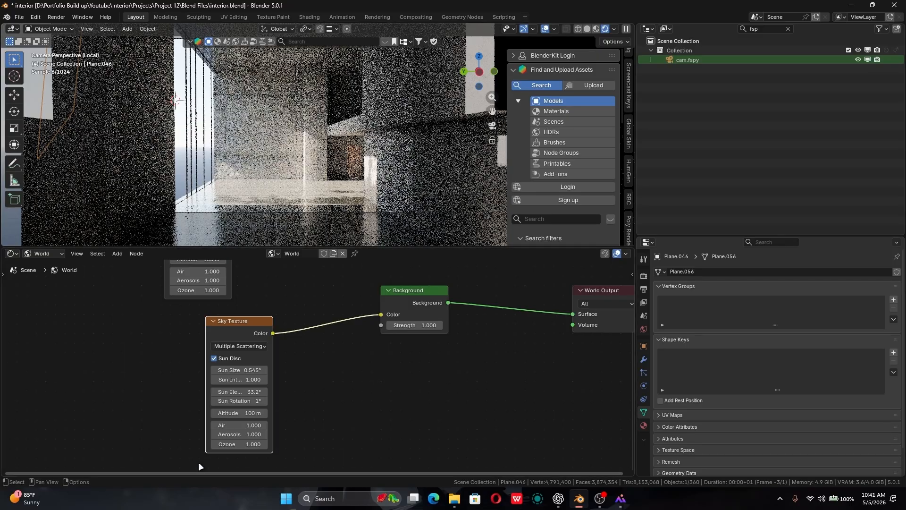
- Compare the connected sky's sun rotation at 0° and 3.53°, then set it to 1°
left_click_drag(237, 400, 235, 400)
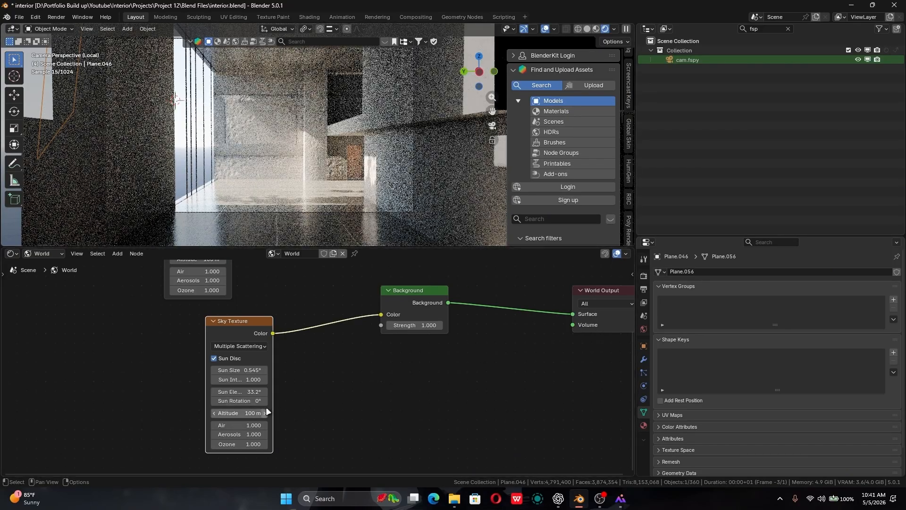
left_click_drag(250, 400, 262, 401)
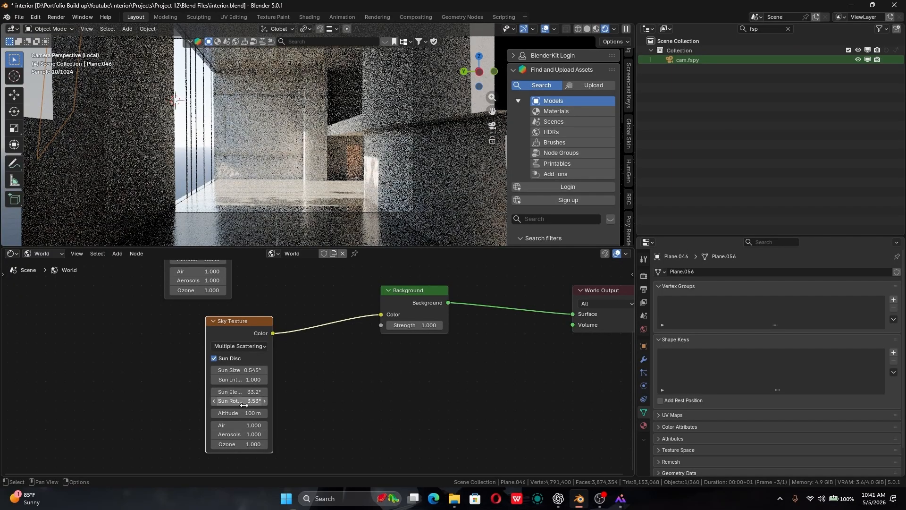
left_click(236, 398)
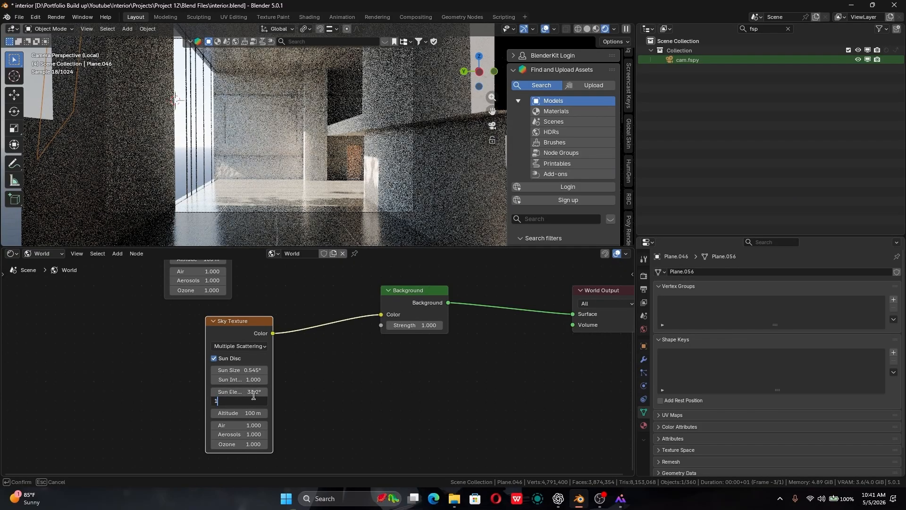
type("1")
key("Return")
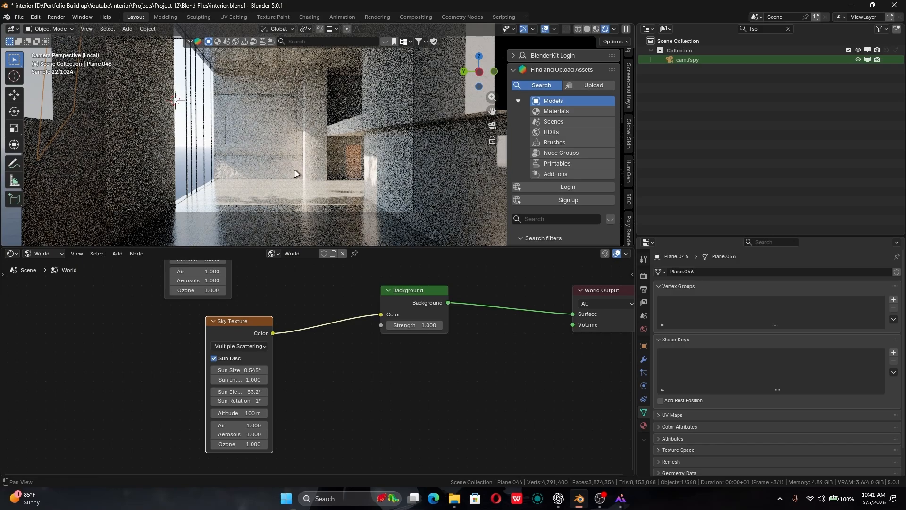
- Set the connected Sky Texture's sun size to 0° and examine the sharpness of the shadows in the room
middle_click_drag(296, 174, 289, 153, "shift")
scroll(318, 367, "up", 3)
key("g")
left_click(264, 371)
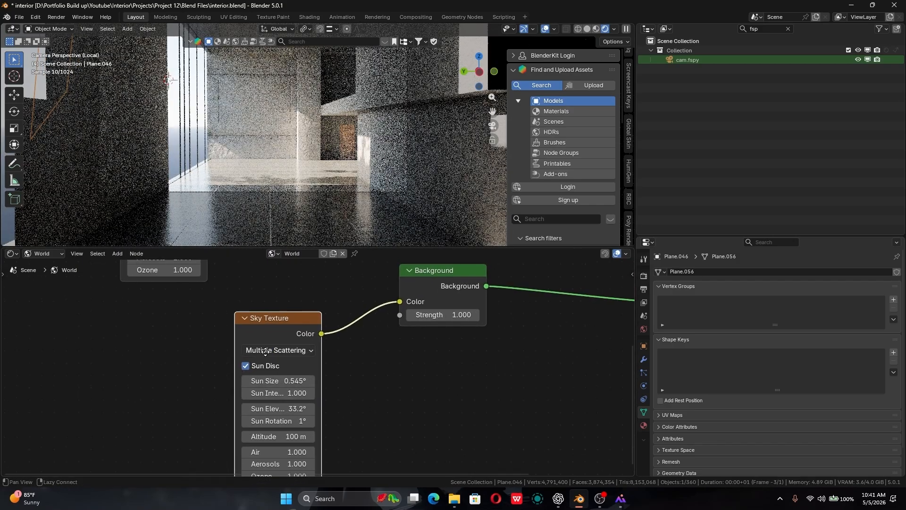
scroll(279, 372, "down", 2)
middle_click_drag(314, 153, 303, 146, "shift")
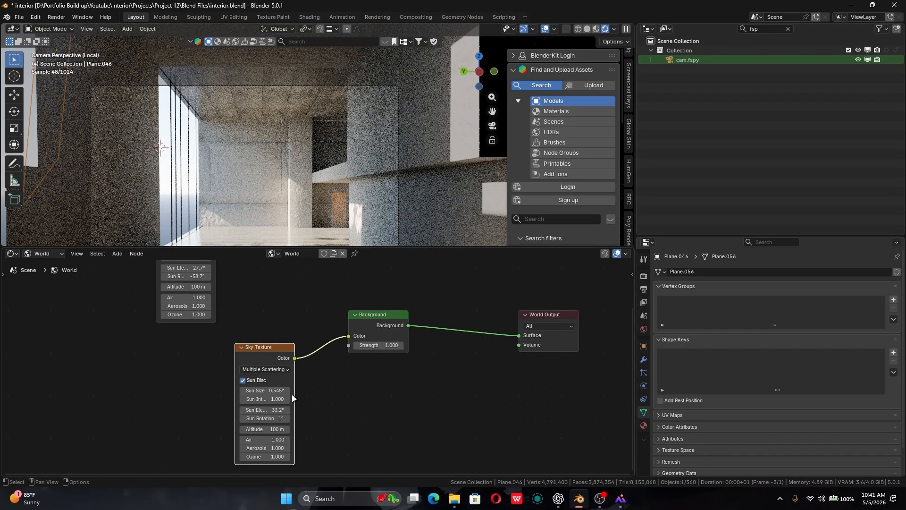
left_click_drag(281, 390, 265, 390)
middle_click_drag(348, 190, 372, 175, "shift")
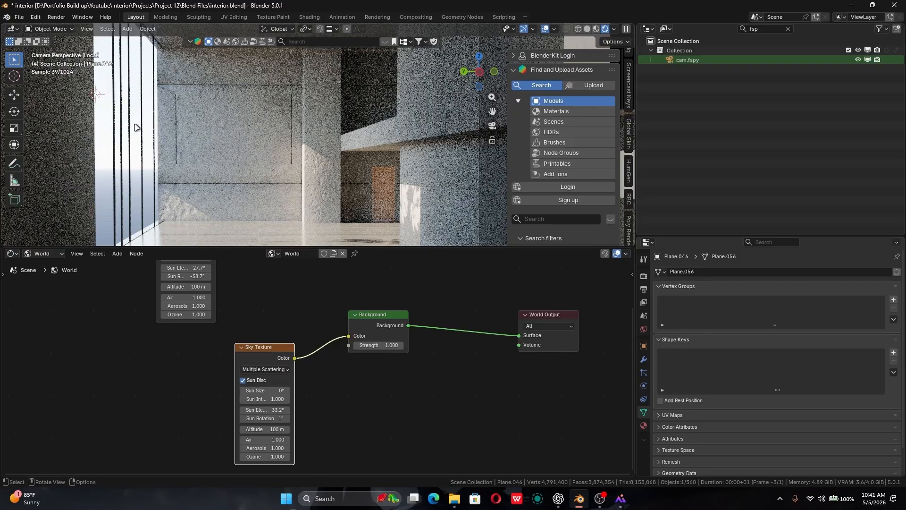
middle_click_drag(231, 179, 221, 161, "shift")
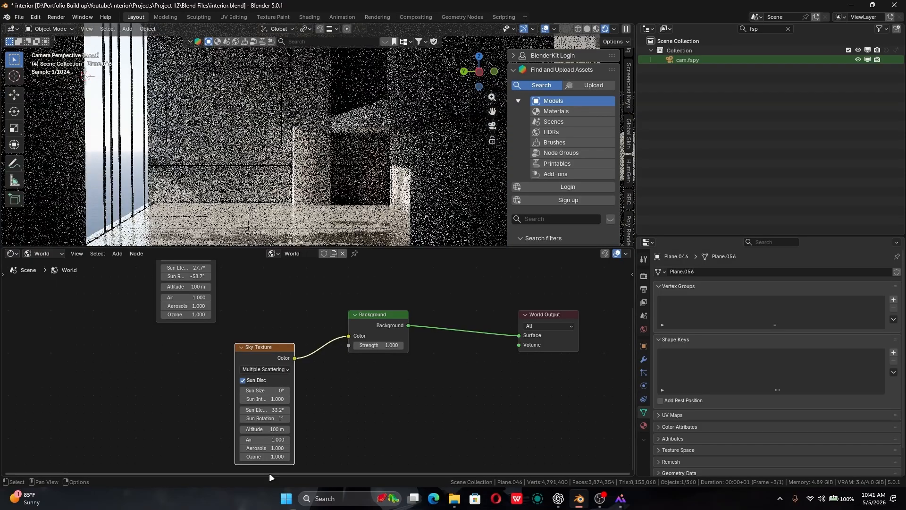
- Set the connected Sky Texture's sun size to 90° and examine the softened light in the room
left_click_drag(258, 391, 330, 390)
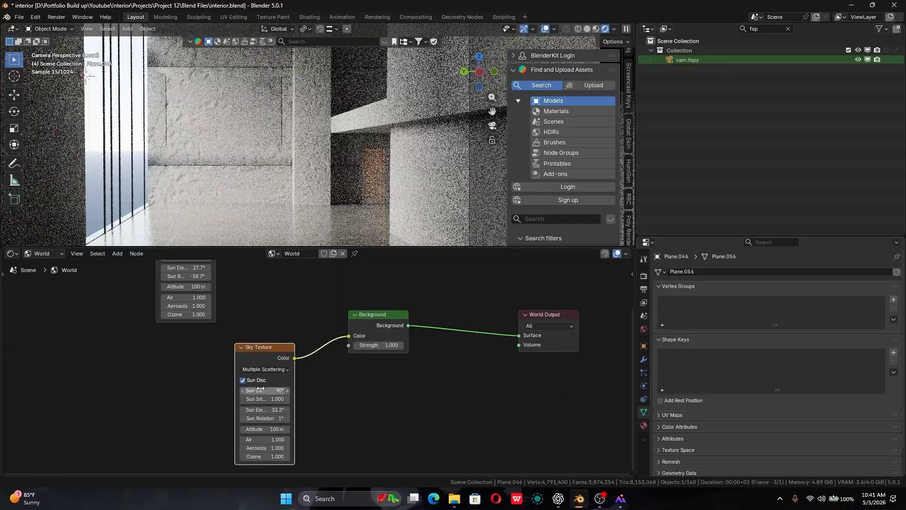
middle_click_drag(287, 80, 288, 28, "shift")
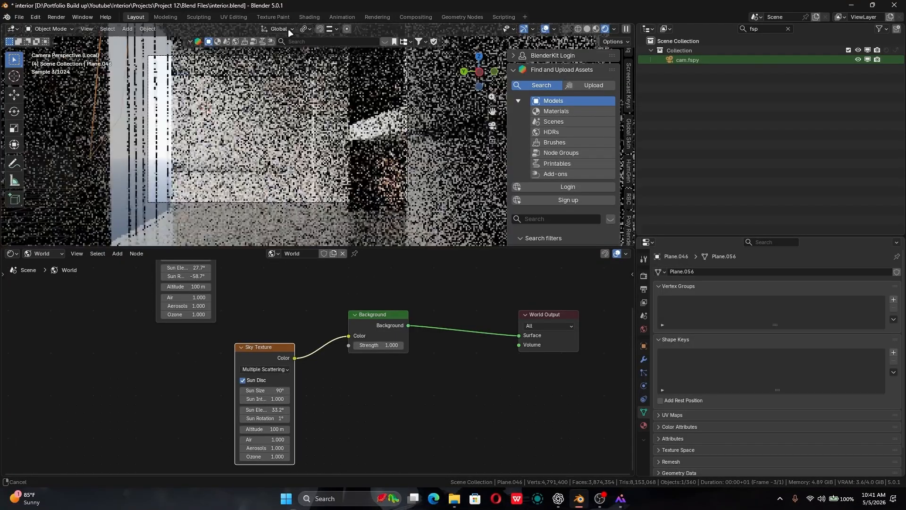
scroll(297, 134, "down", 4)
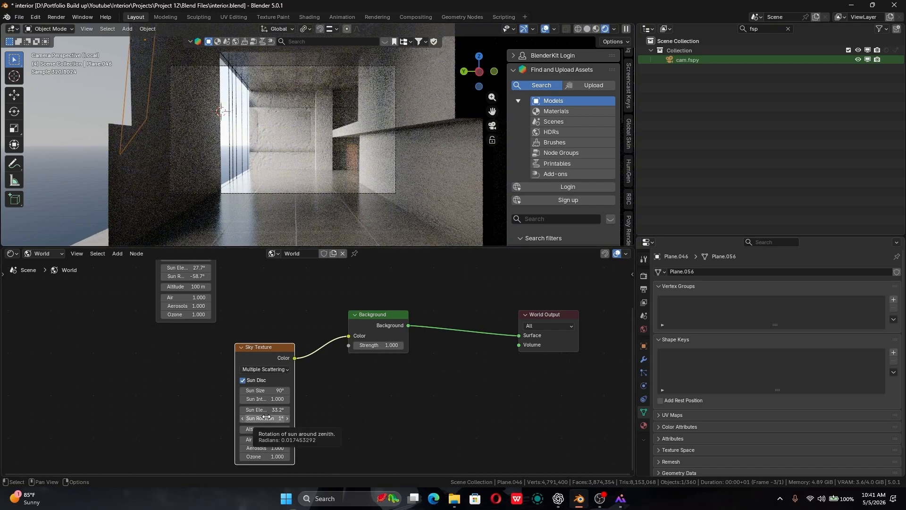
- Set the connected Sky Texture's sun rotation to -58.3° and its sun size to 1°
left_click_drag(264, 418, 112, 419)
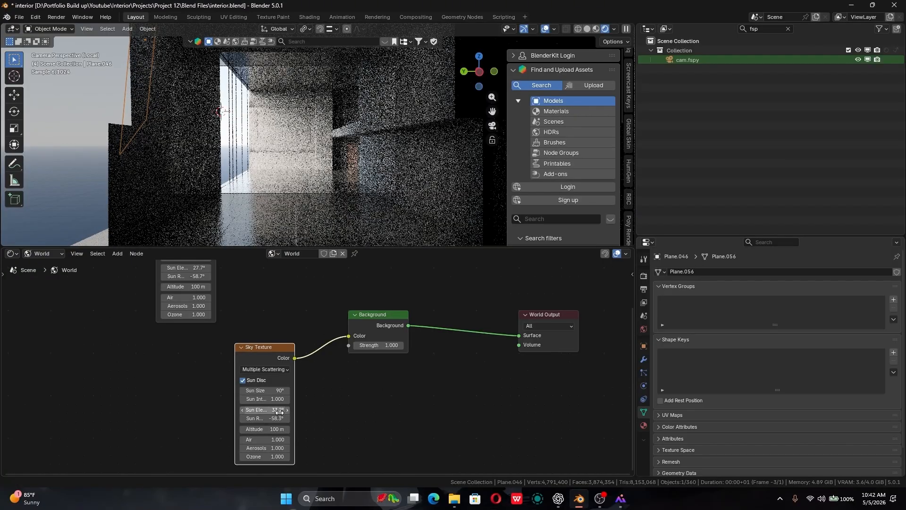
left_click(277, 390)
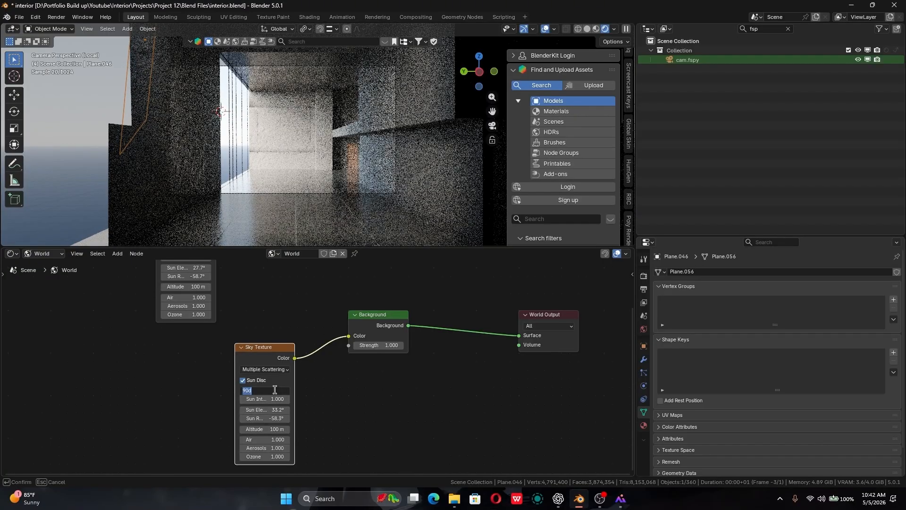
type("1")
key("Return")
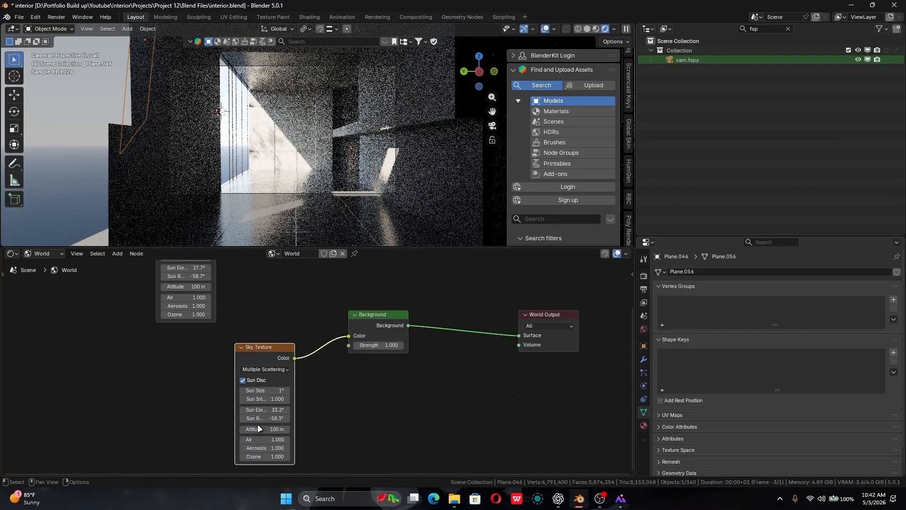
- Set the connected Sky Texture's sun rotation to 45° and its sun size to 90°
left_click(259, 420)
left_click(303, 417)
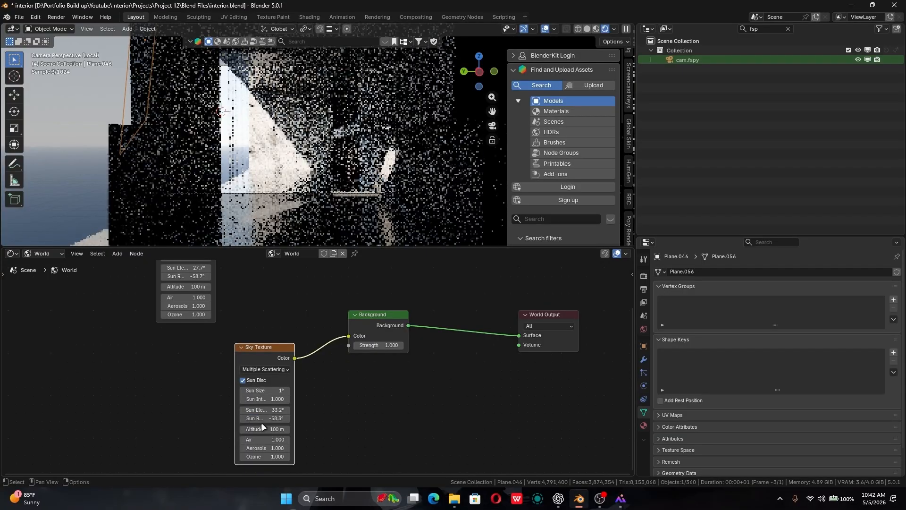
left_click_drag(262, 418, 386, 418)
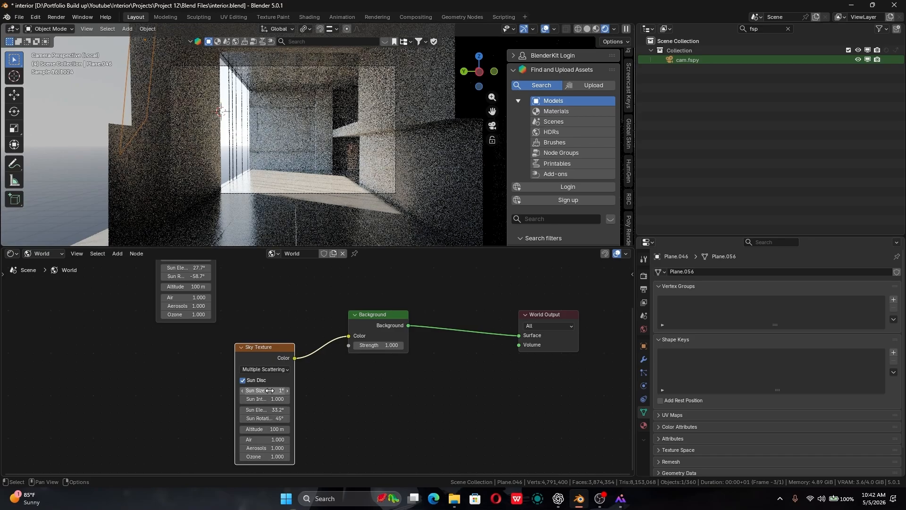
left_click_drag(270, 390, 331, 390)
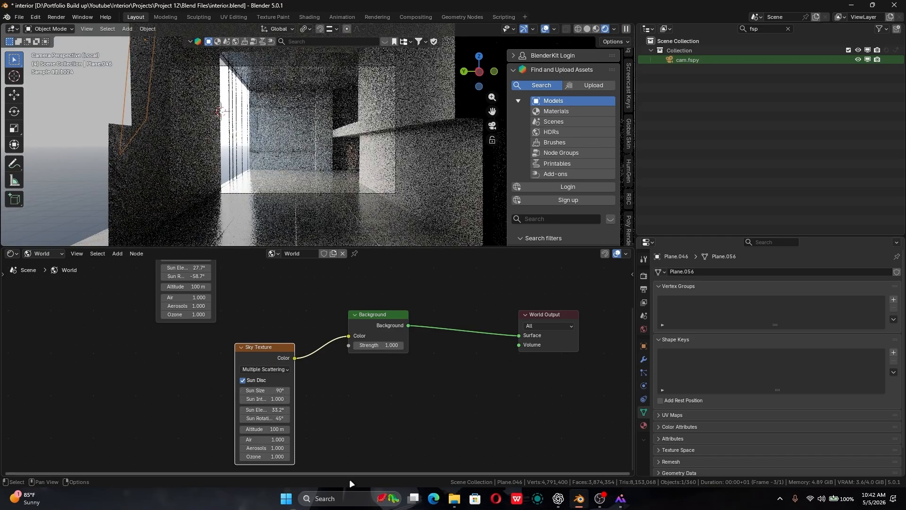
- Set the connected Sky Texture's sun intensity to 2
left_click(270, 400)
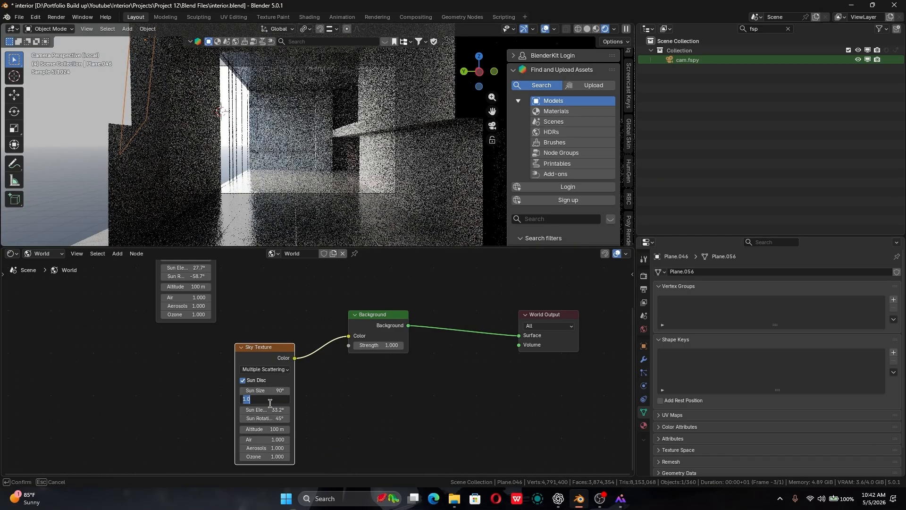
type("2")
key("Return")
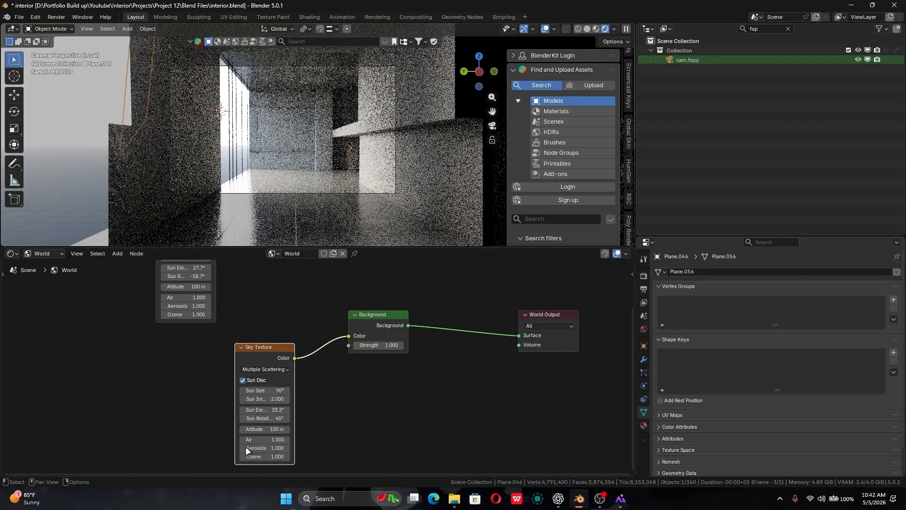
mouse_move(264, 398)
left_mouse_down()
mouse_move(306, 399)
mouse_move(269, 399)
left_mouse_up()
left_click(268, 400)
type("2")
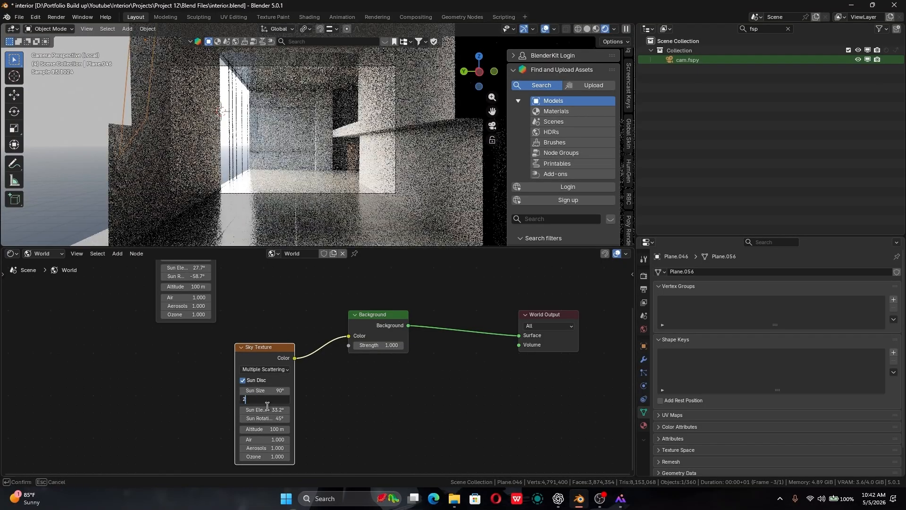
key("Return")
- Move the connected Sky Texture node directly below the original one, leaving a gap before the Background node
middle_click_drag(358, 362, 348, 382)
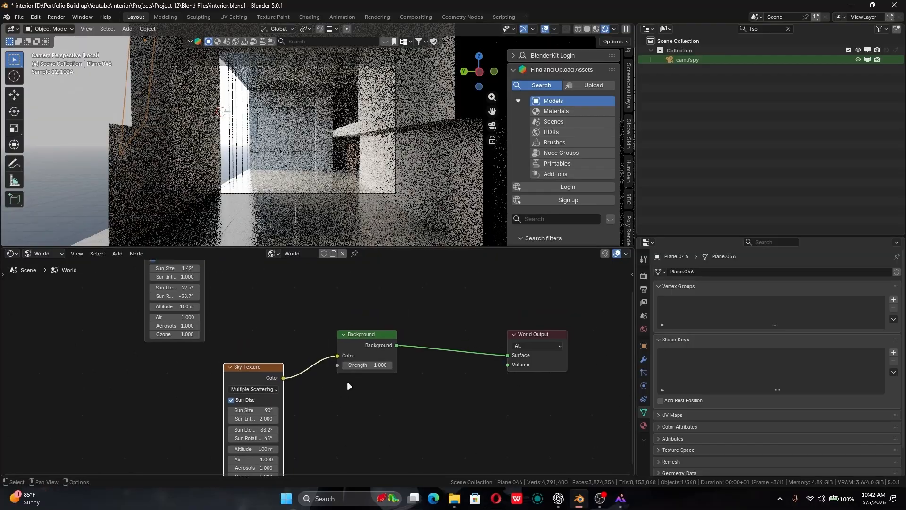
scroll(316, 366, "down", 2)
left_click_drag(261, 369, 207, 370)
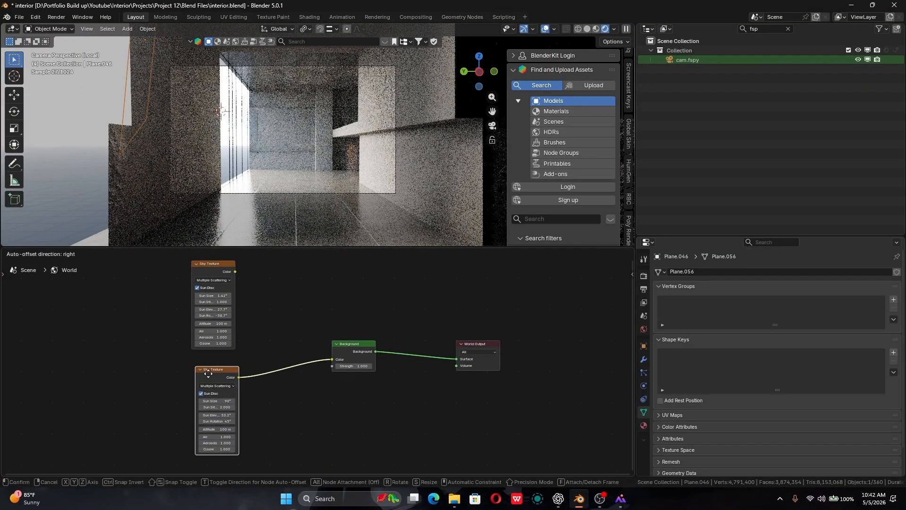
- Insert a color Mix node on the link between the lower Sky Texture and the Background node
key("shift+a")
left_click(290, 367)
type("mix")
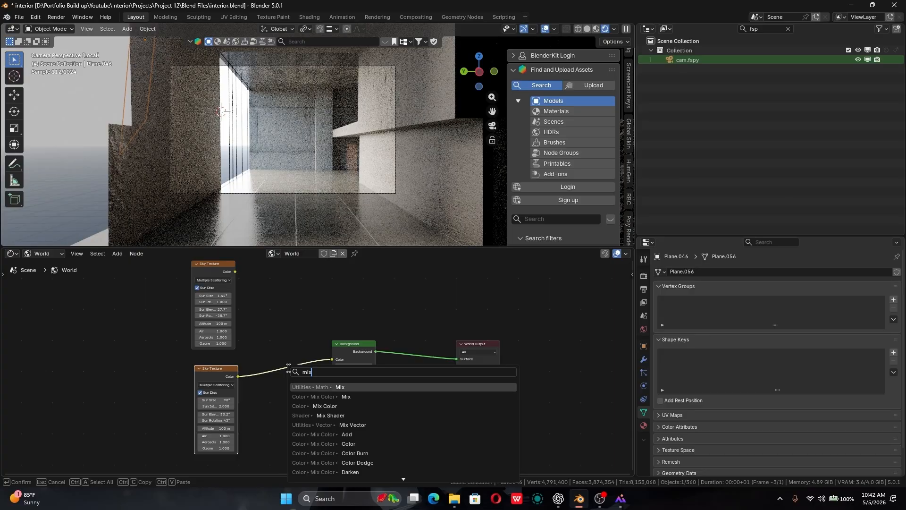
key("Down")
key("Down")
key("Up")
key("Return")
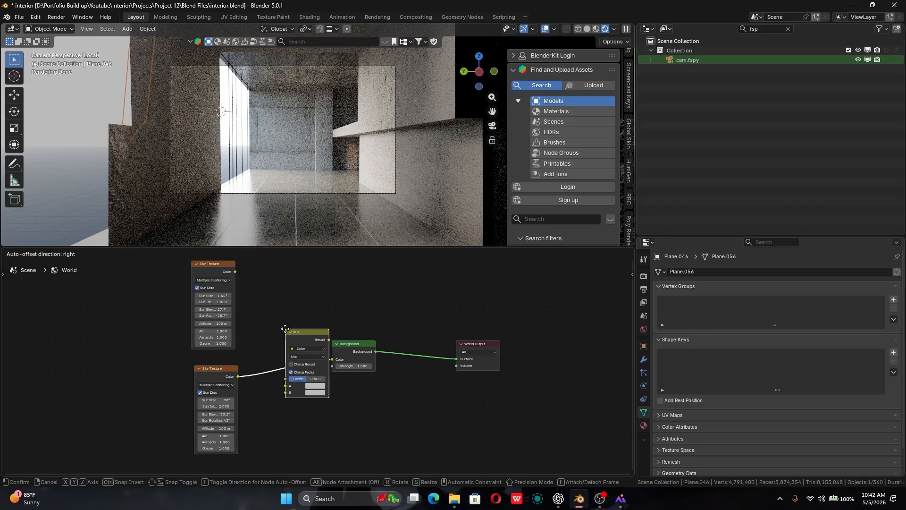
left_click(276, 329)
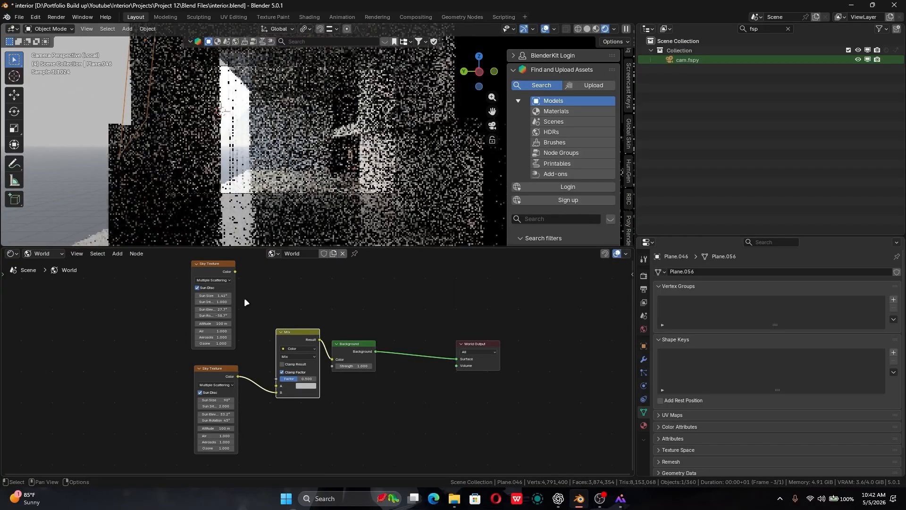
- Set the Mix node's blending mode to Add, with the upper Sky Texture feeding input A and the lower one input B
left_click_drag(235, 271, 277, 392)
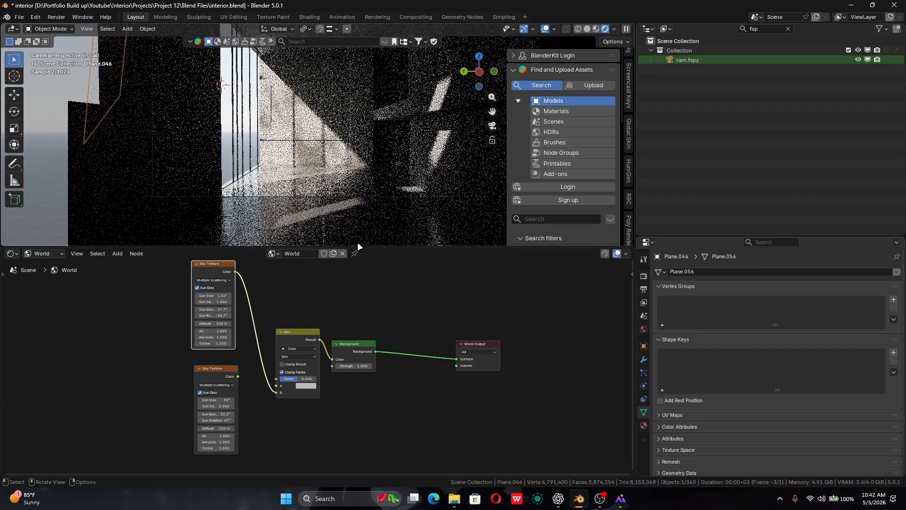
left_click(298, 357)
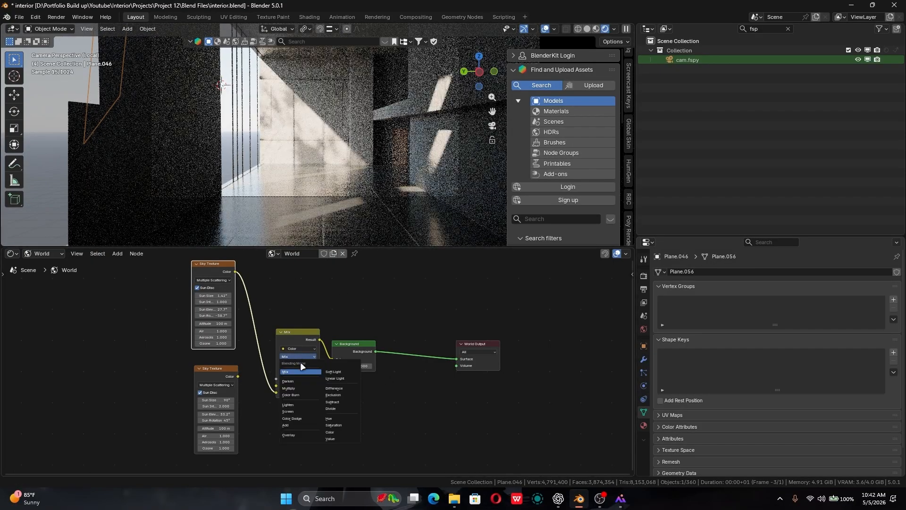
left_click(304, 423)
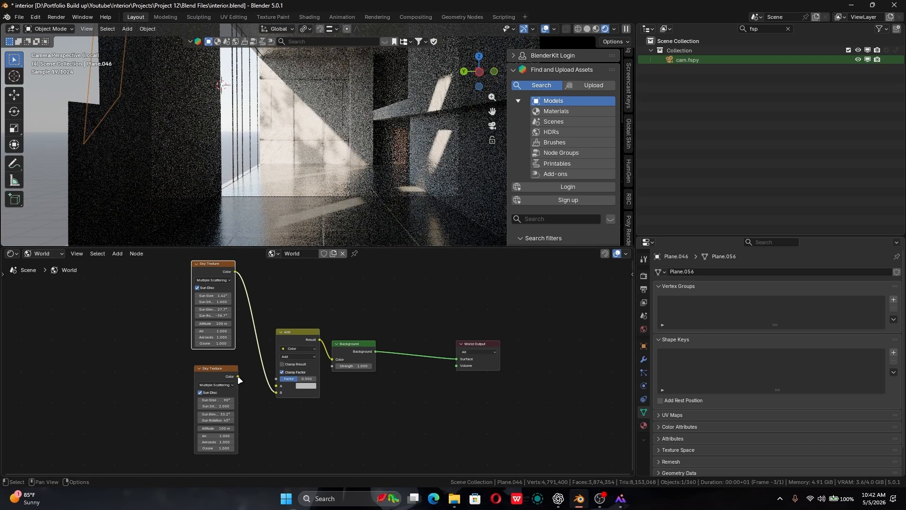
left_click_drag(238, 376, 277, 392)
key("Escape")
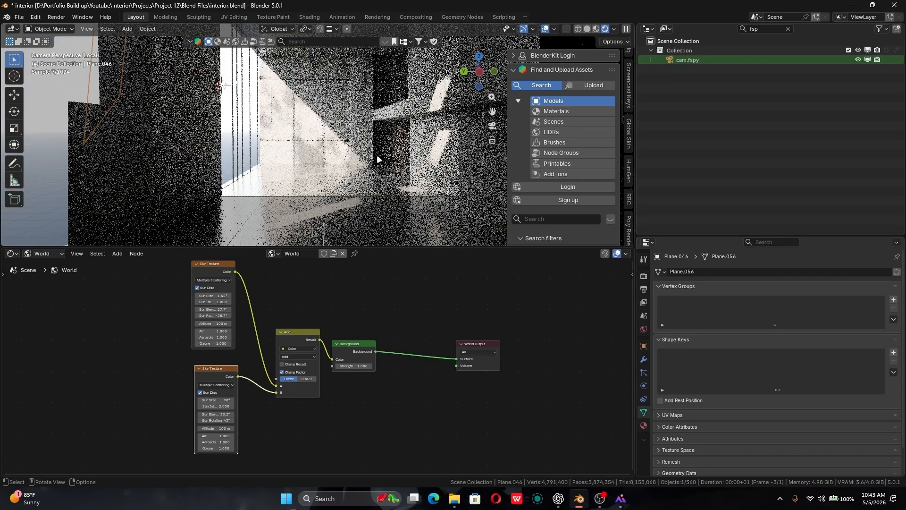
middle_click_drag(393, 163, 394, 198, "shift")
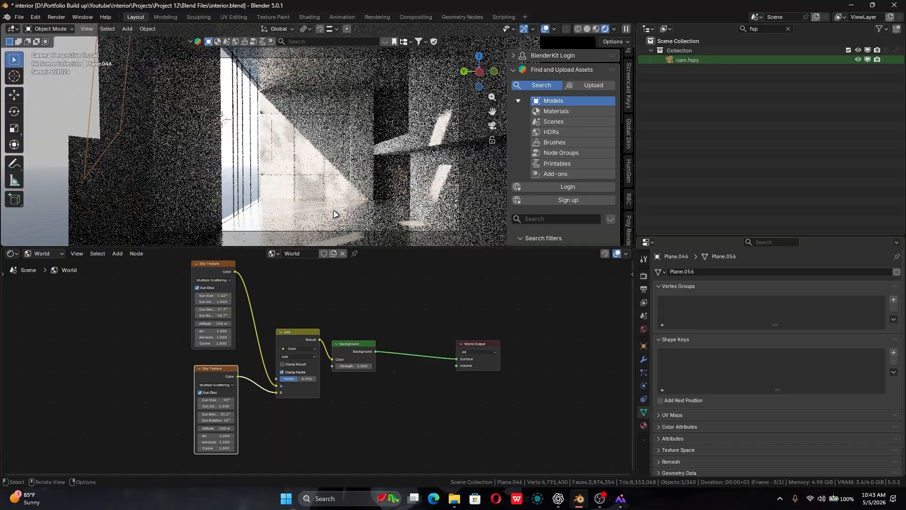
left_click(295, 356)
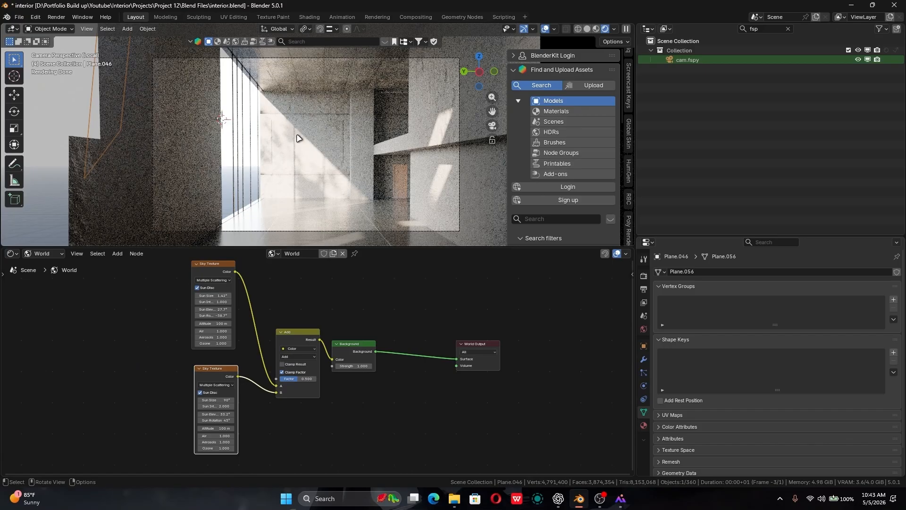
- Examine the back wall with the door opening from outside the camera view, and return to the camera
left_click(323, 159)
key("KP_Decimal")
mouse_move(348, 178)
middle_mouse_down()
mouse_move(331, 182)
mouse_move(359, 183)
mouse_move(350, 174)
middle_mouse_up()
scroll(363, 180, "down", 3)
scroll(317, 115, "up", 8)
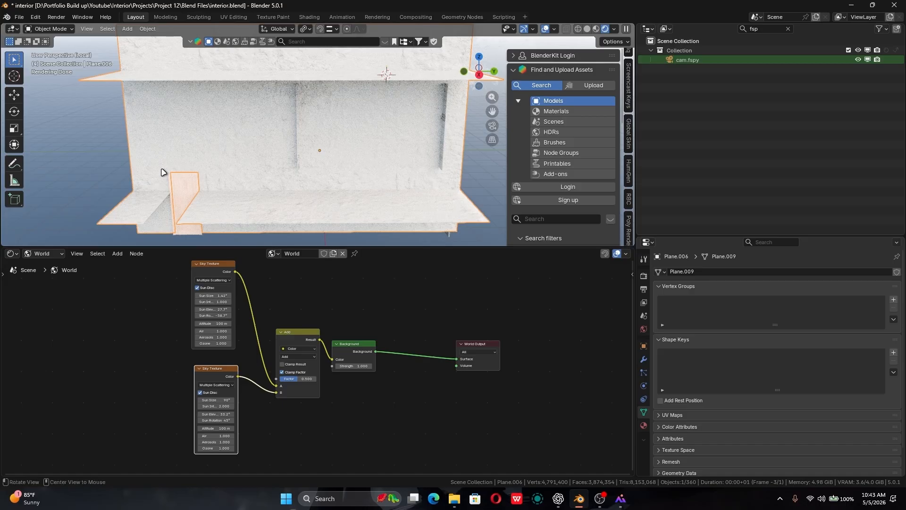
key("KP_0")
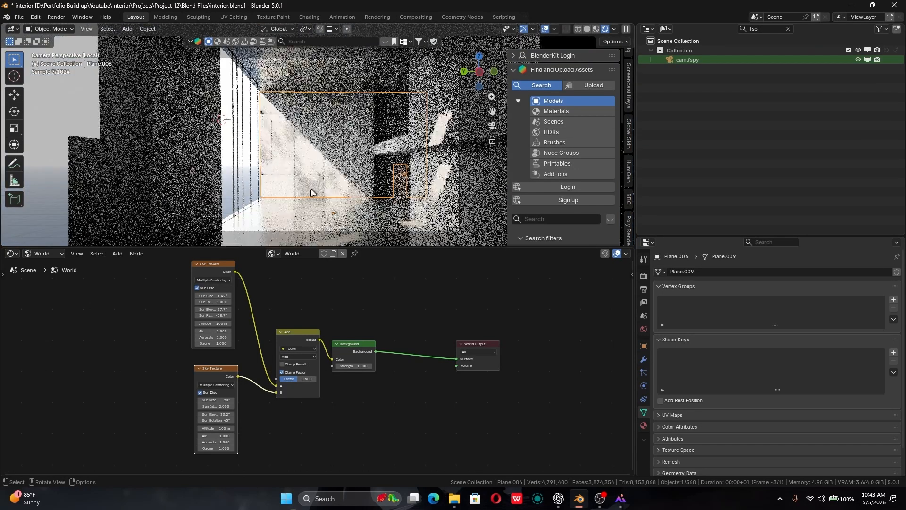
- Preview the upper Sky Texture alone, set its sun elevation to 26.7° and sun rotation to -63.1°, and reconnect the Background to the World Output
scroll(242, 313, "up", 4)
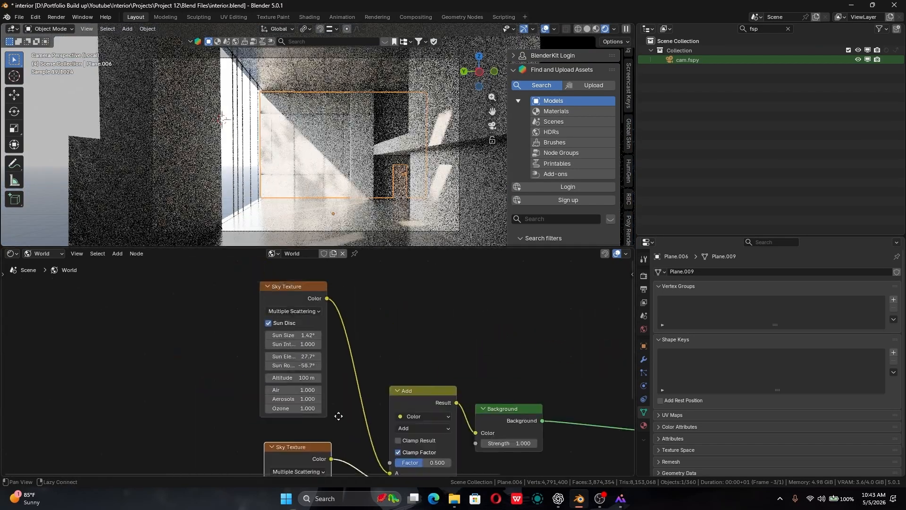
middle_click_drag(338, 416, 331, 381)
left_click(287, 280, "ctrl+shift")
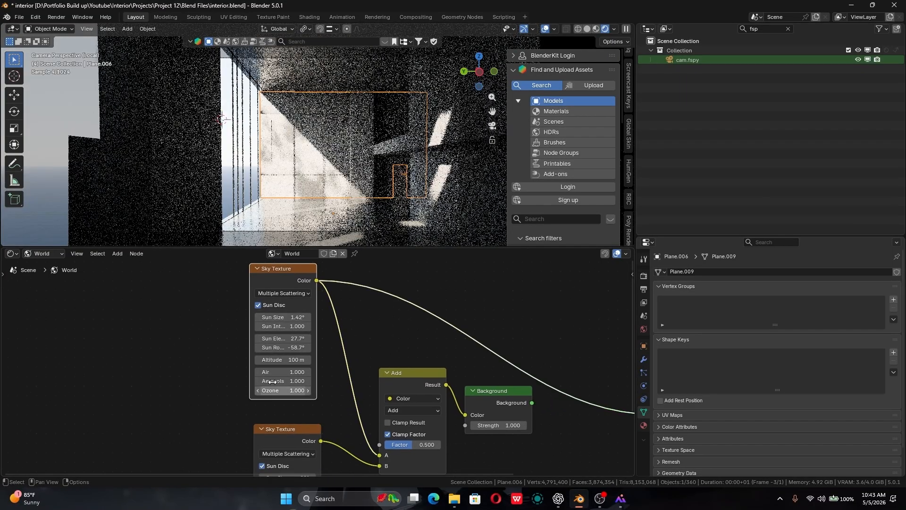
scroll(321, 377, "up", 2)
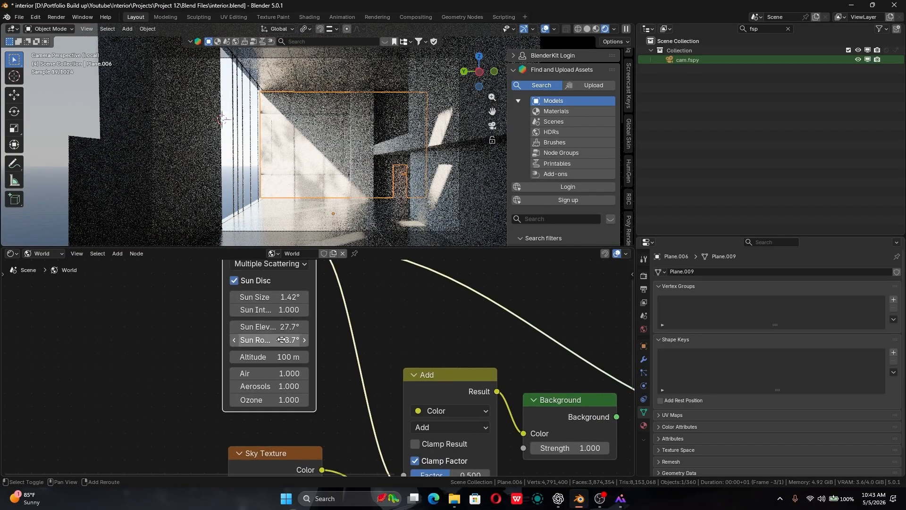
mouse_move(281, 340)
left_mouse_down()
mouse_move(247, 338)
mouse_move(237, 327)
mouse_move(277, 339)
left_mouse_up()
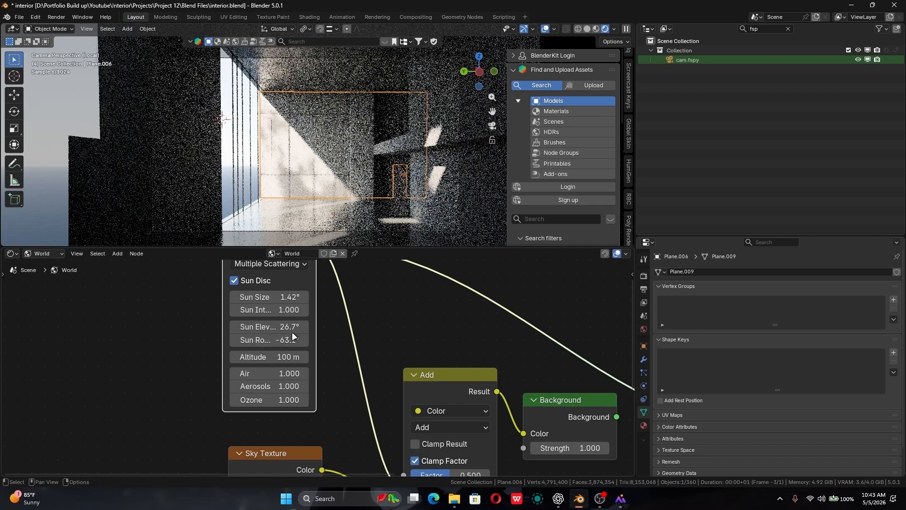
middle_click_drag(401, 300, 338, 272)
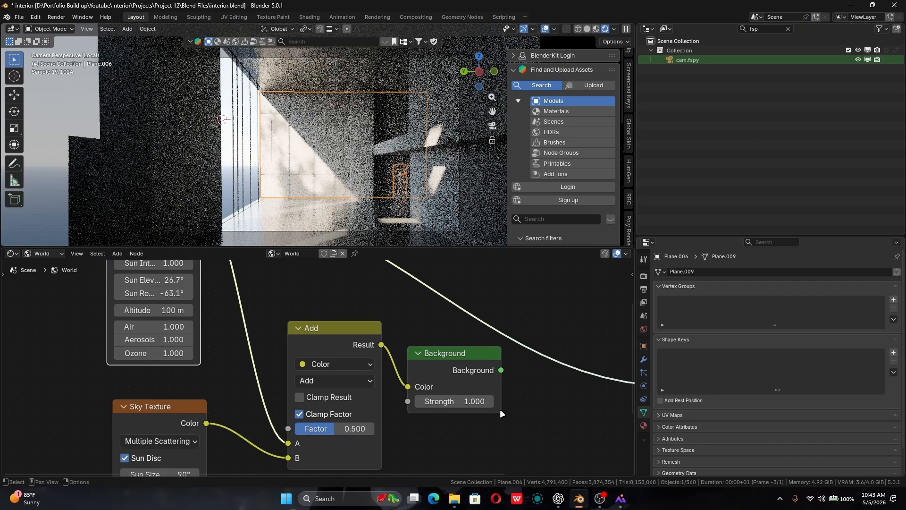
key("Home")
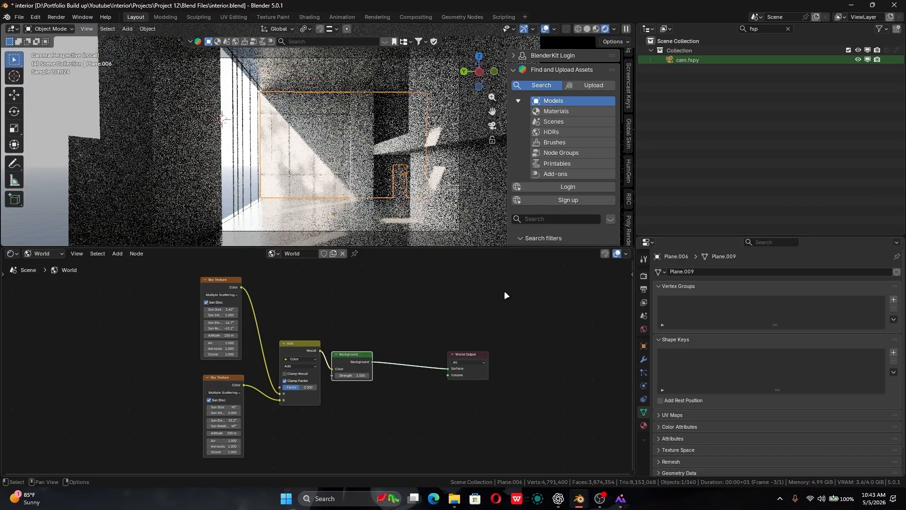
- Enable the Screencast Keys display in the 3D viewport
left_click(629, 86)
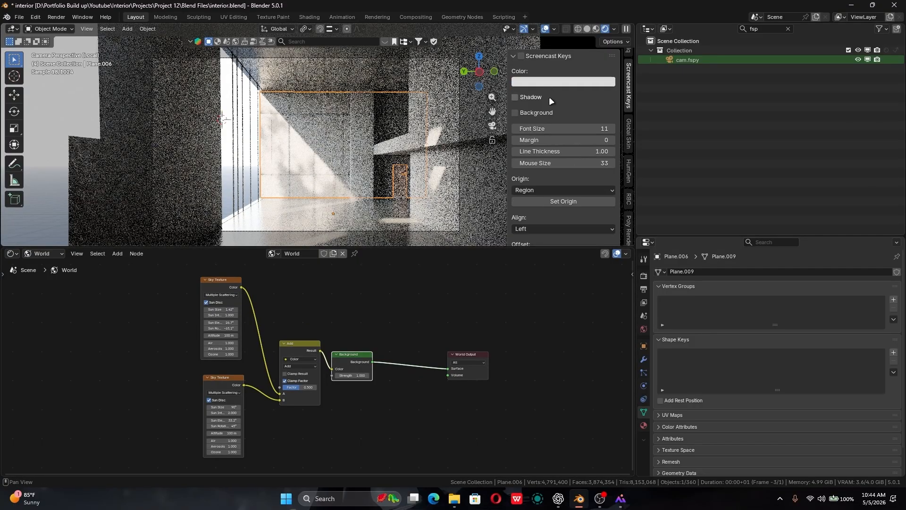
left_click(521, 55)
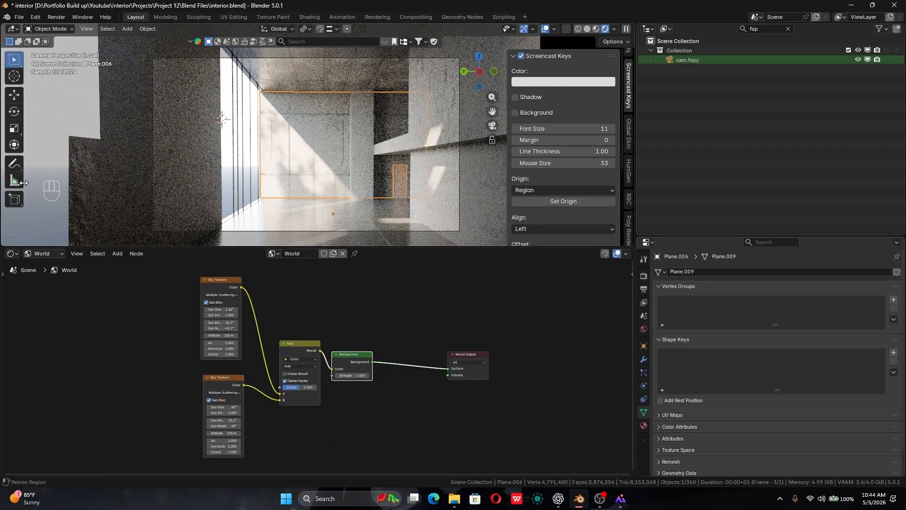
middle_click_drag(324, 386, 339, 397)
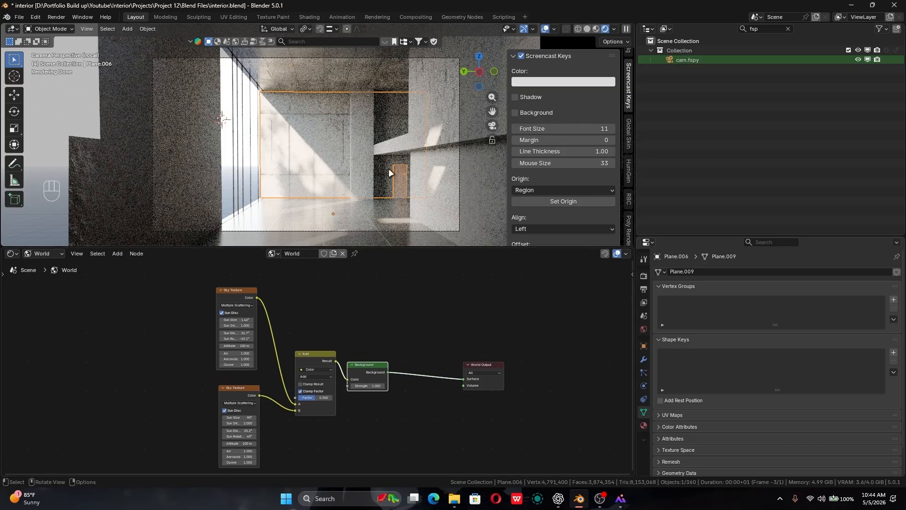
- Deselect all objects, switch the viewport to solid shading, and save the file
key("alt+a")
left_click(588, 29)
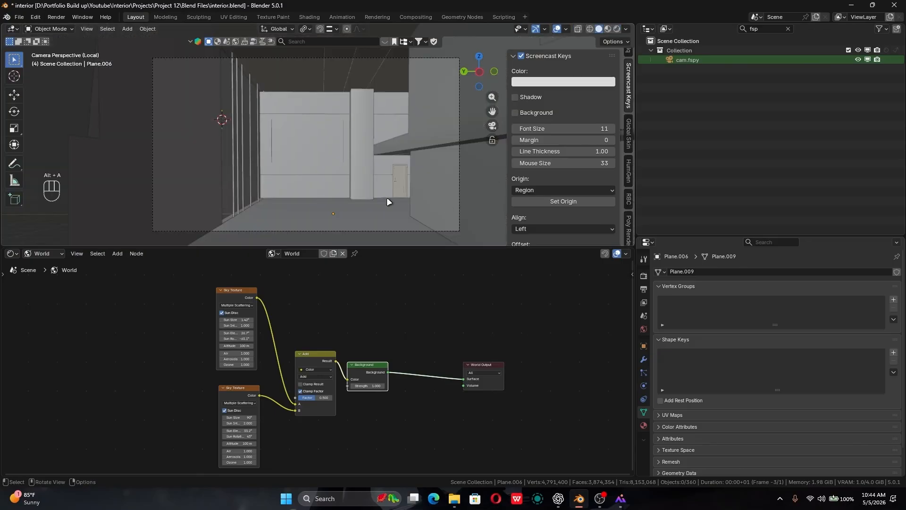
key("ctrl+s")
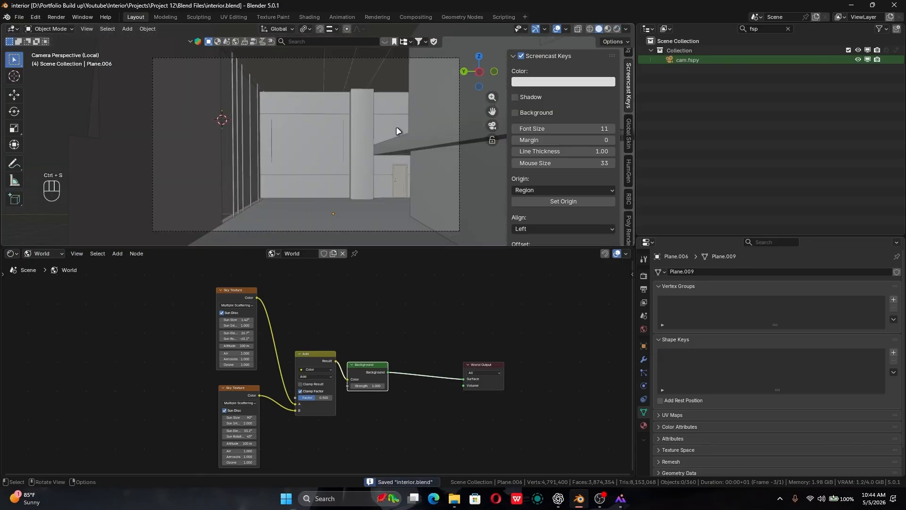
- Exit local view to show the furnished room and place the 3D cursor on the open floor in front of the chairs
key("slash")
key("KP_0")
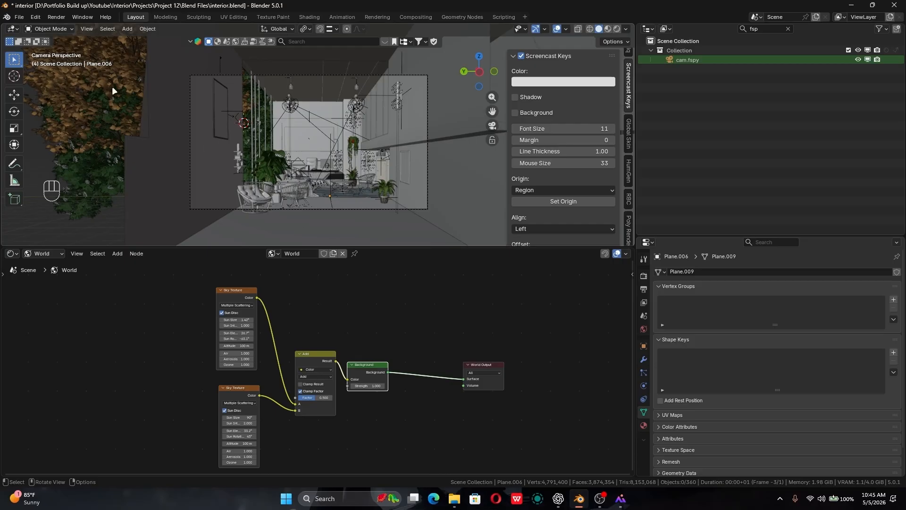
left_click(16, 80)
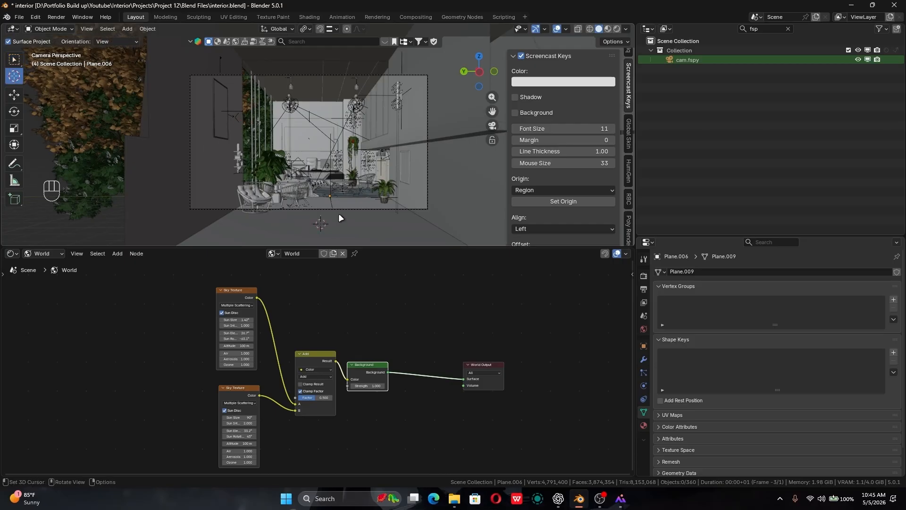
middle_click_drag(341, 218, 245, 225)
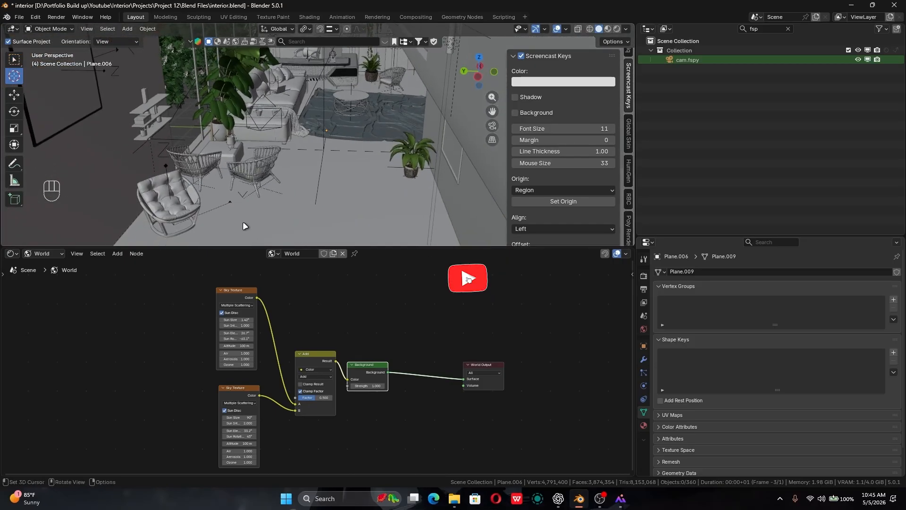
left_click(284, 228)
scroll(289, 221, "up", 5)
scroll(287, 184, "down", 5)
middle_click_drag(287, 185, 288, 215)
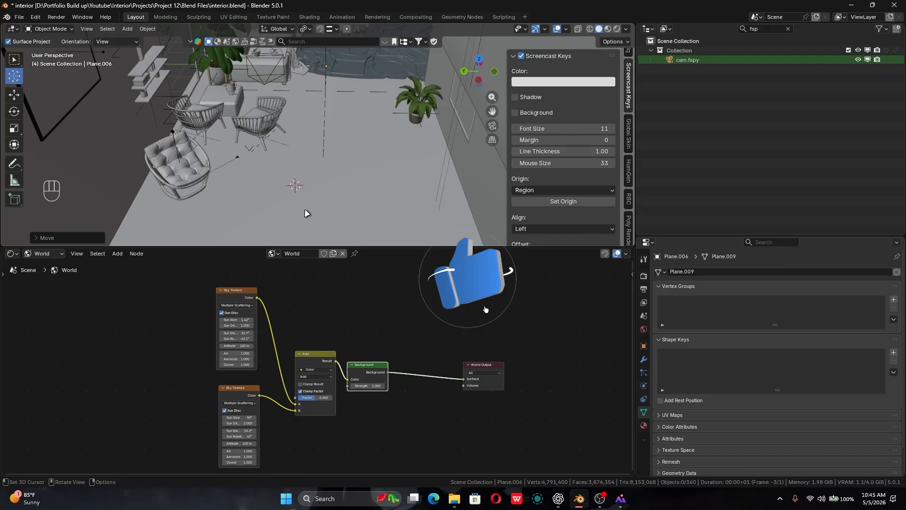
- Add an area light at the 3D cursor and stretch it along the Y axis to span most of the floor's width
key("shift+a")
mouse_move(301, 346)
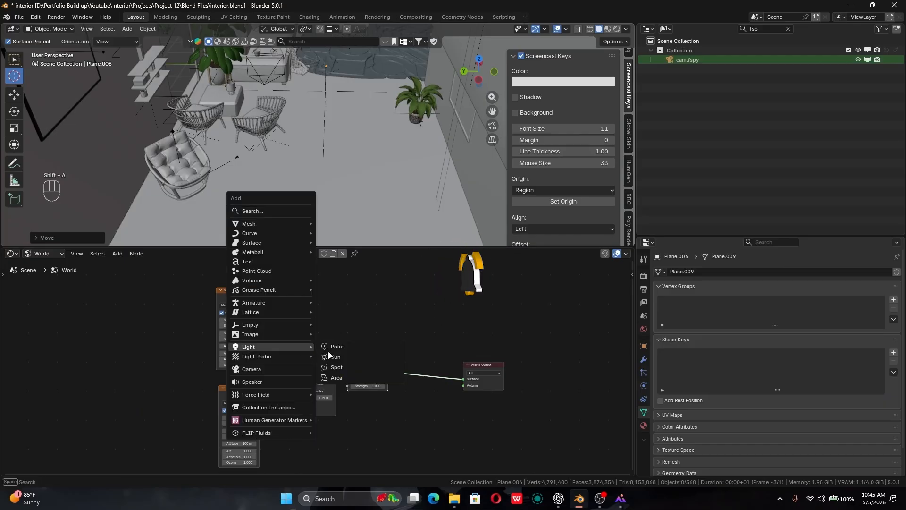
left_click(336, 377)
key("s")
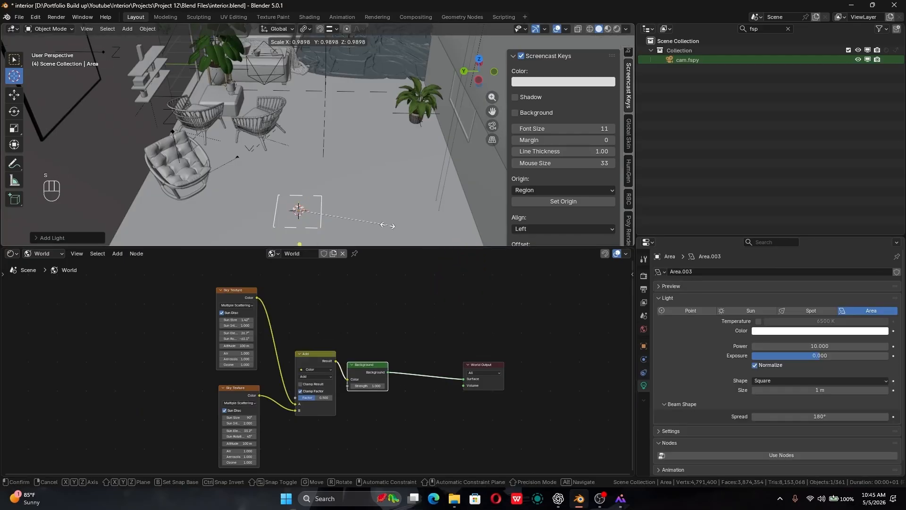
key("x")
key("y")
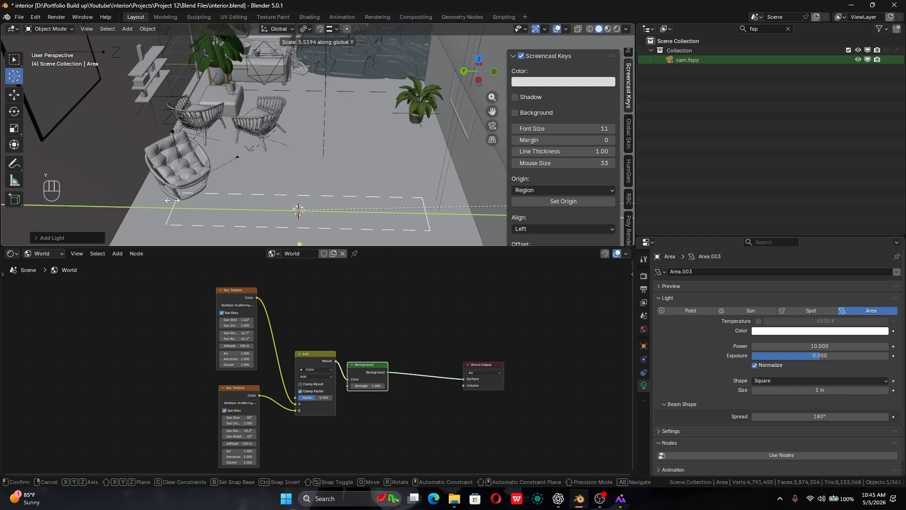
left_click(215, 202)
- Rotate the area light -90° around the Y axis to face into the room and raise it slightly along Z
key("r")
type("y")
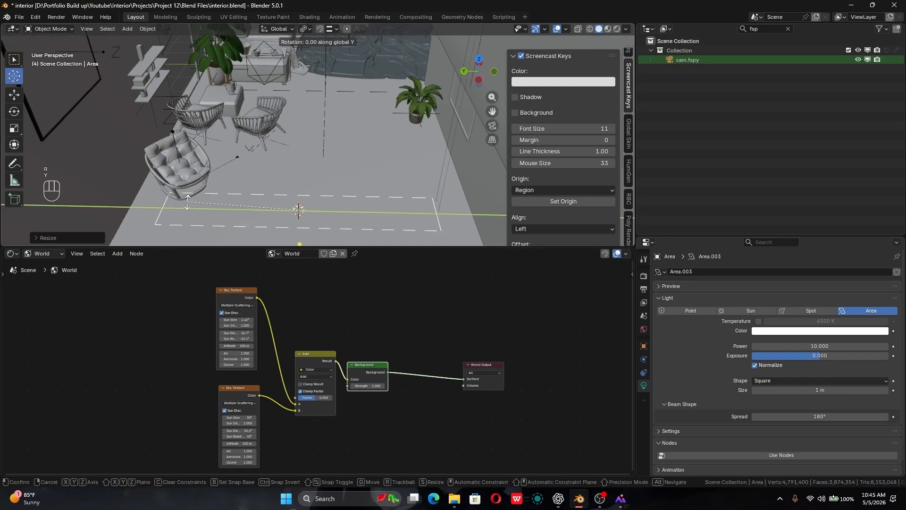
type("-90")
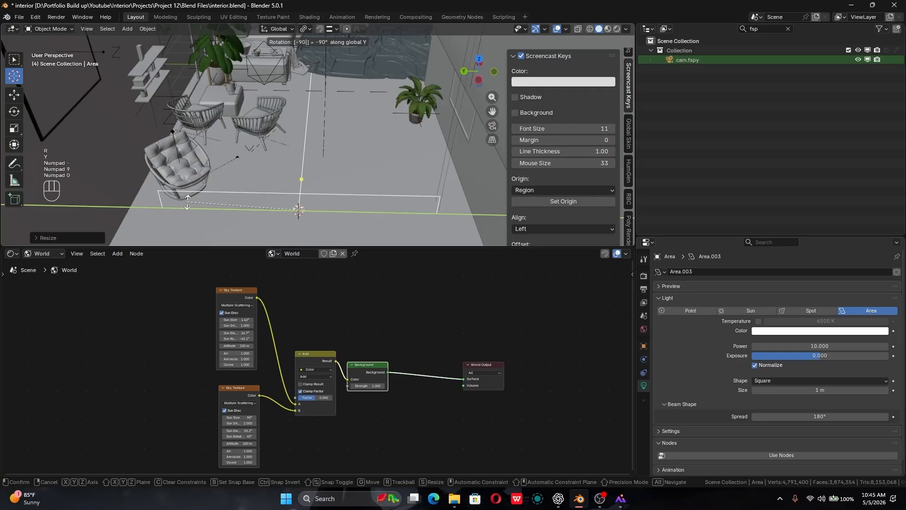
key("Return")
key("g")
key("z")
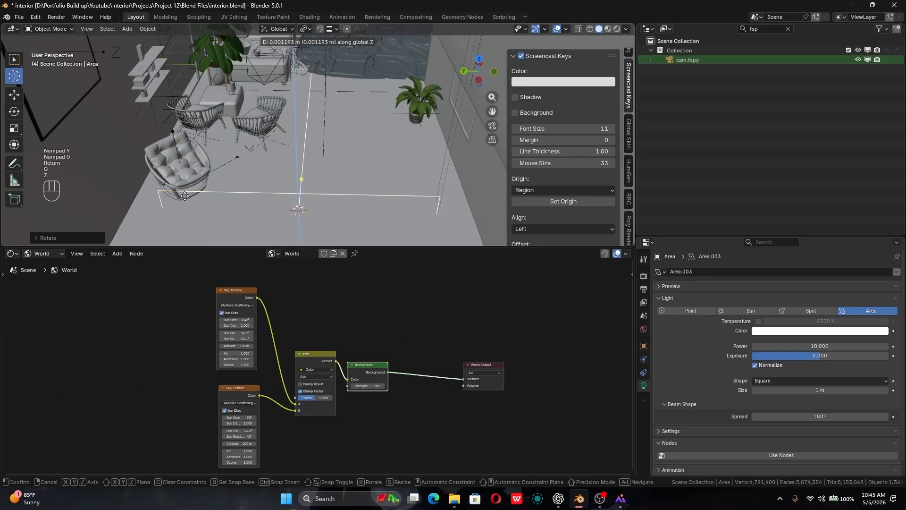
left_click(177, 180)
- Move the area light back along the X axis, away from the furniture toward the camera, checking its position in the camera view
key("g")
key("y")
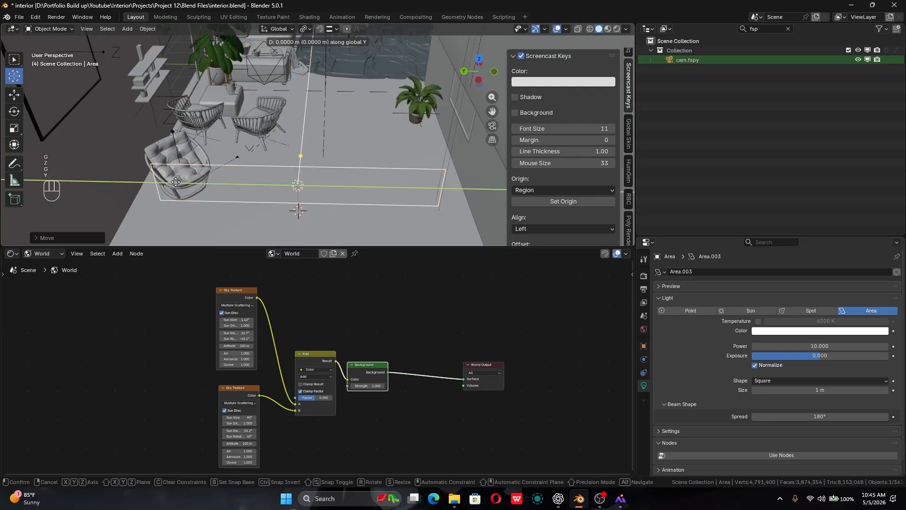
key("x")
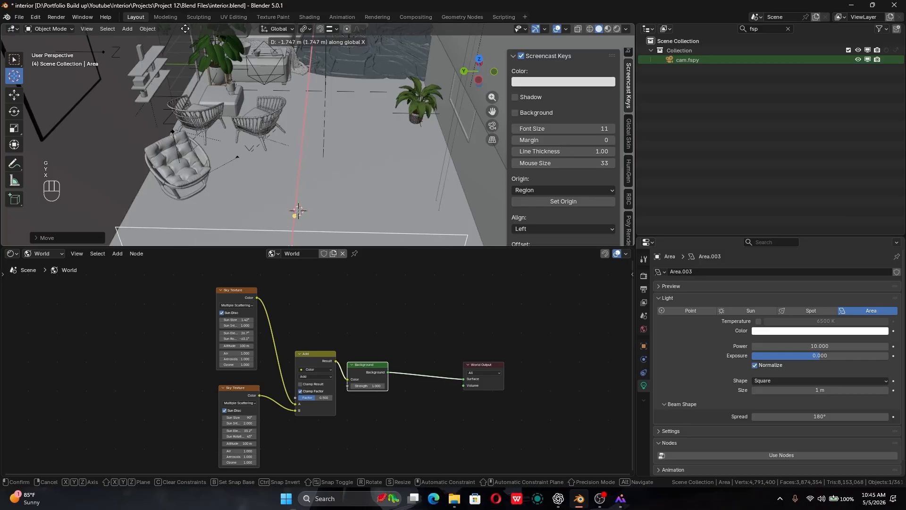
left_click(185, 123)
key("KP_0")
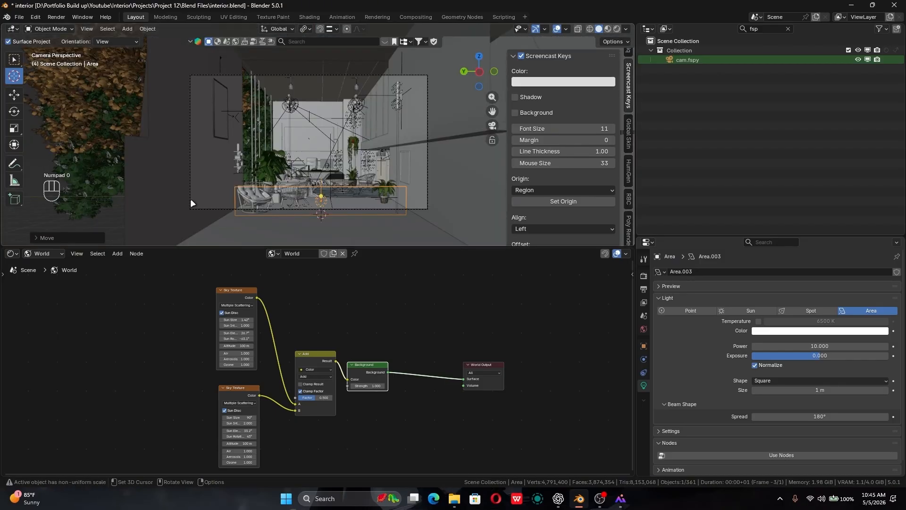
key("g")
key("y")
key("x")
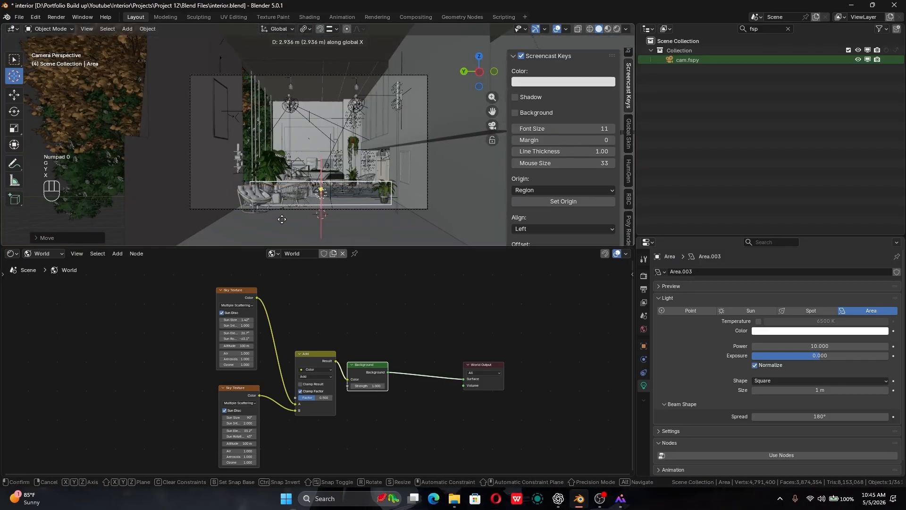
left_click(284, 233)
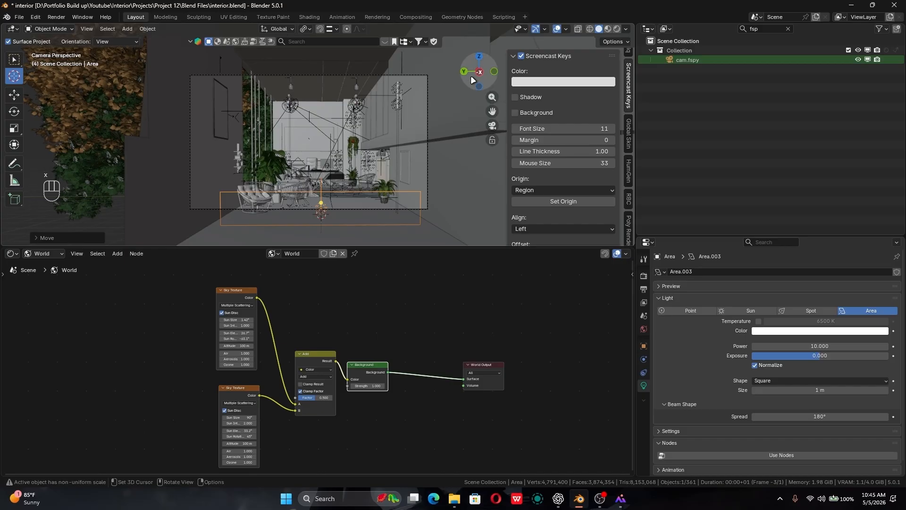
left_click_drag(471, 75, 388, 118)
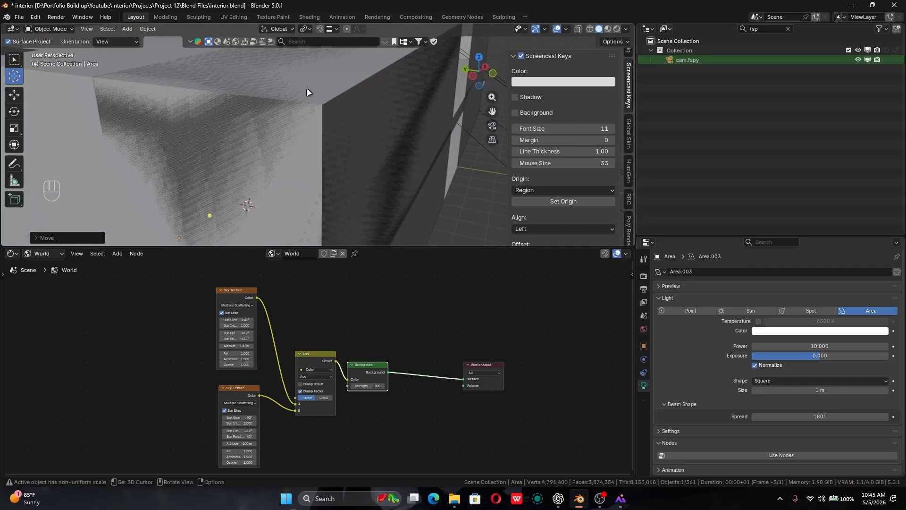
- Set the area light's power to 50 while previewing the rendered room through the camera
key("KP_0")
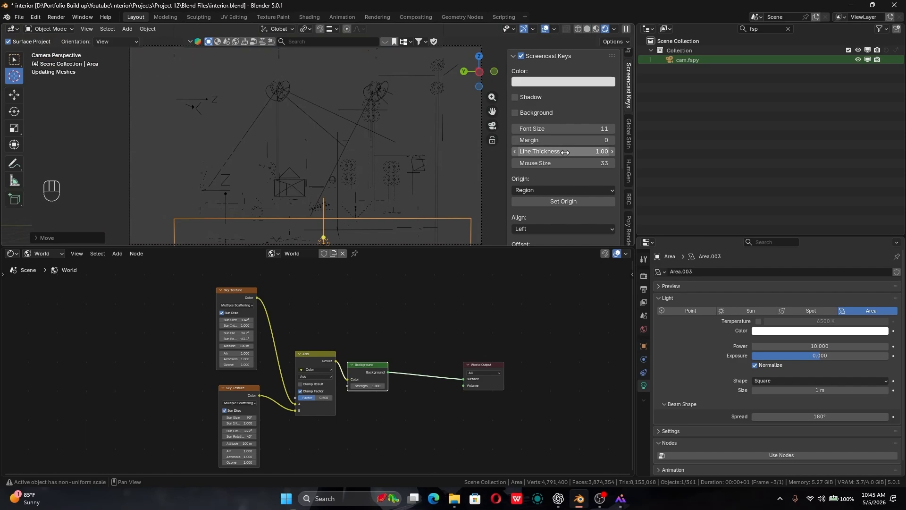
middle_click_drag(375, 190, 381, 160, "shift")
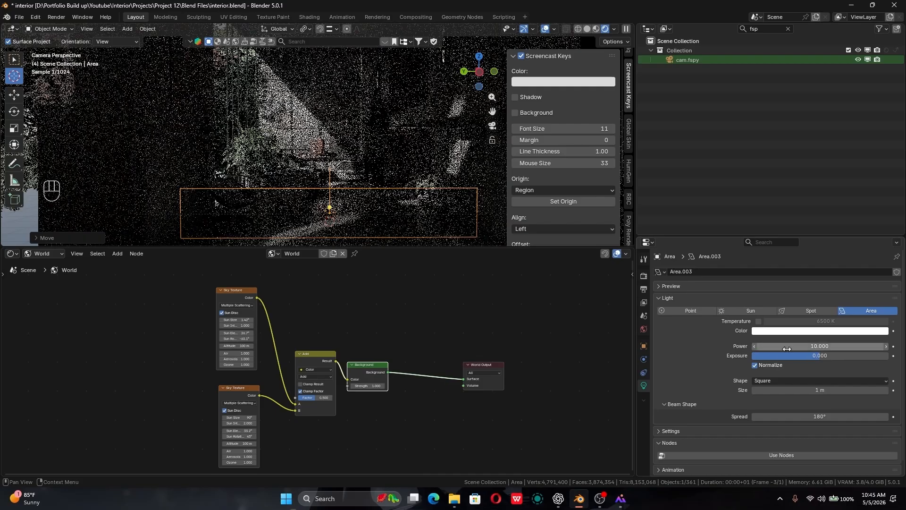
left_click(824, 347)
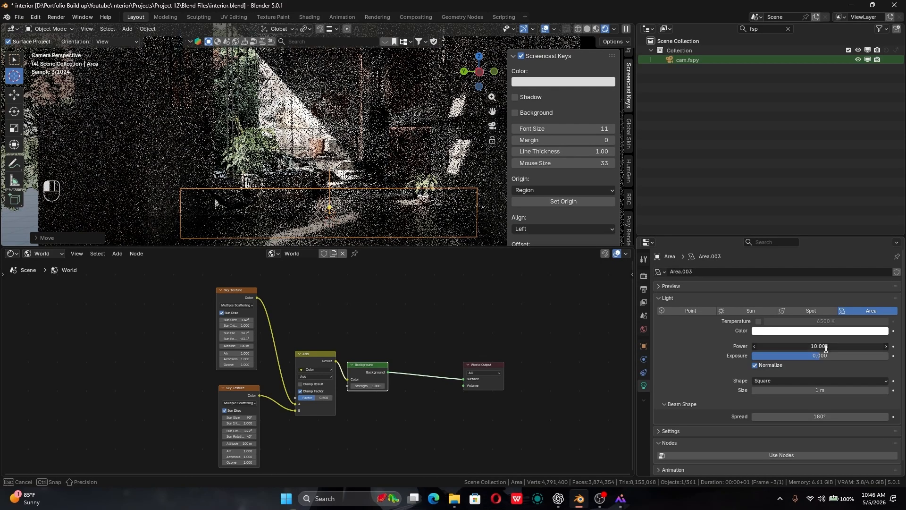
type("50")
key("Return")
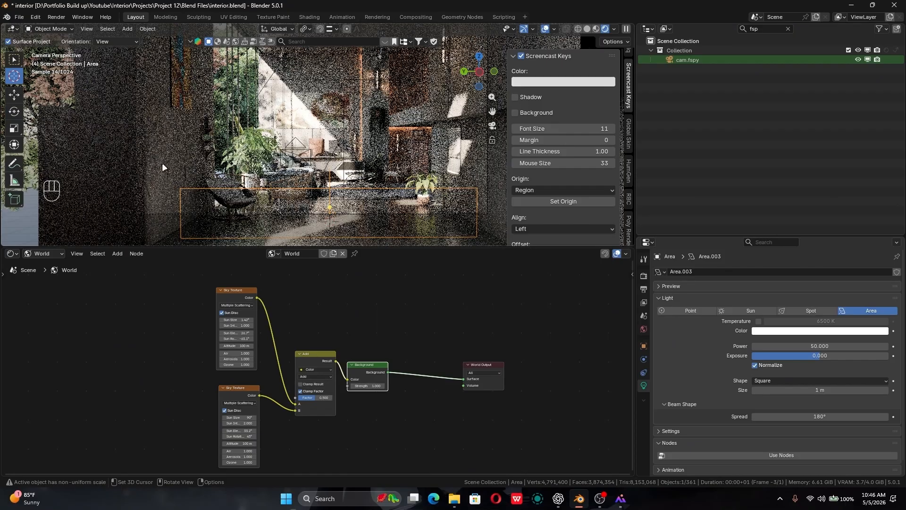
- Move the area light farther back along the X axis toward the camera, to the lower edge of the camera frame, working in solid shading
key("g")
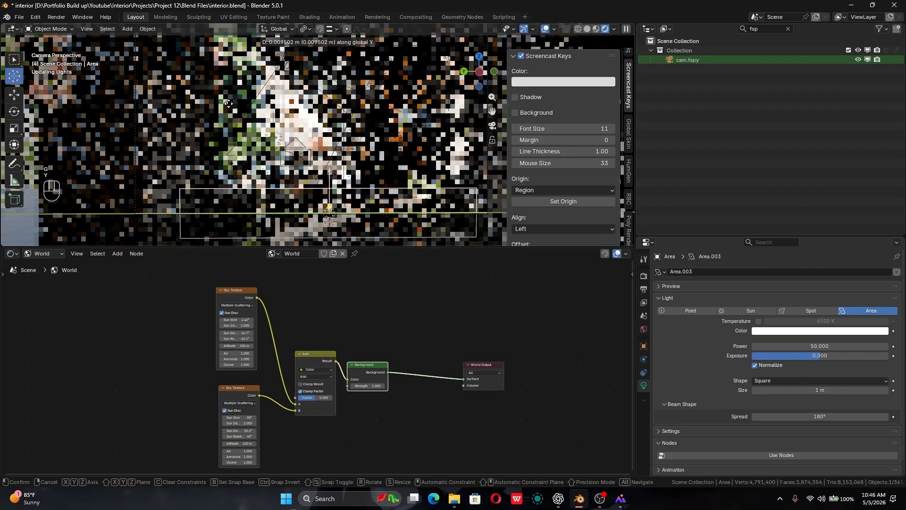
key("y")
key("x")
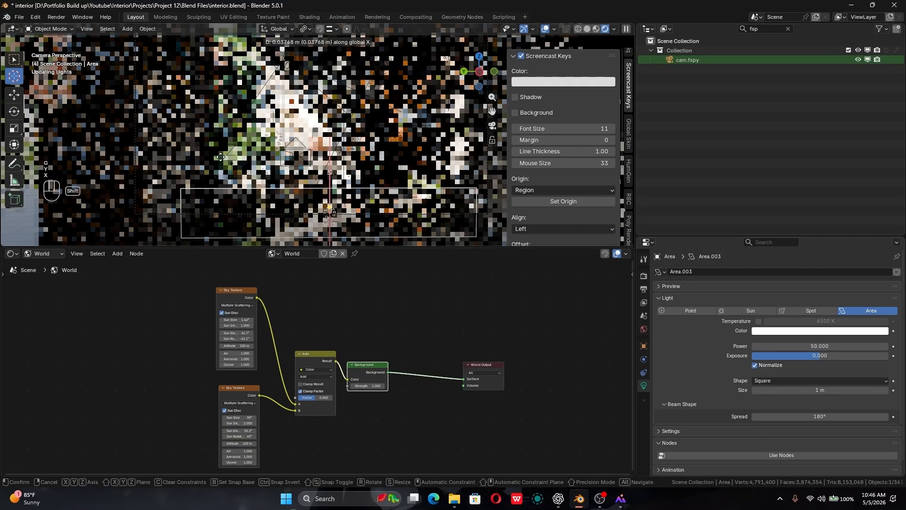
left_click(220, 165)
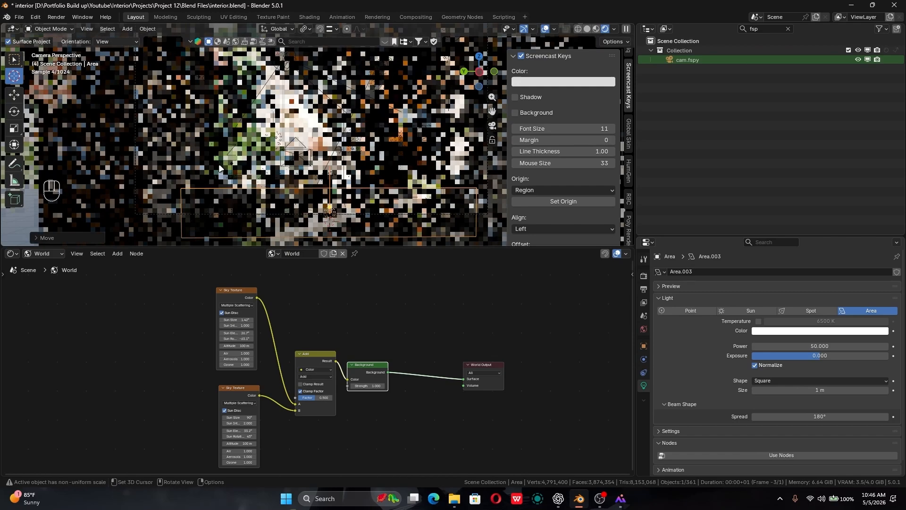
left_click(586, 29)
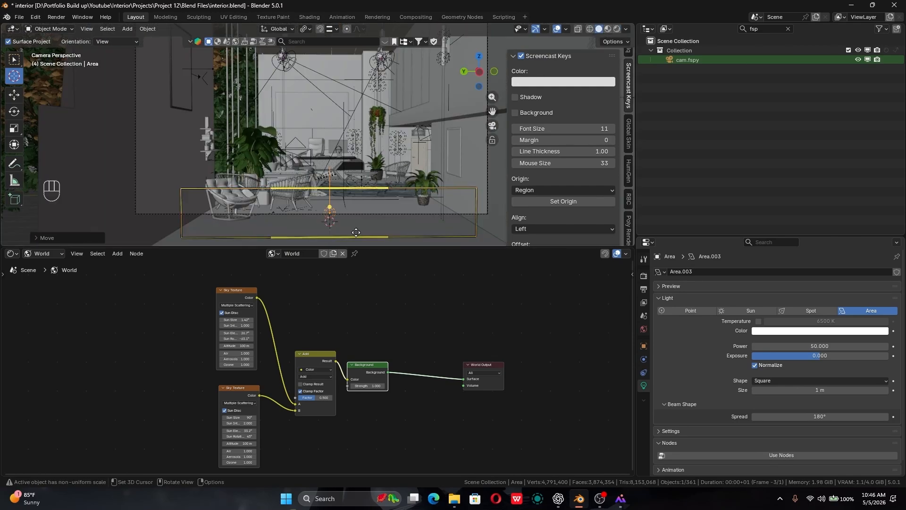
key("g")
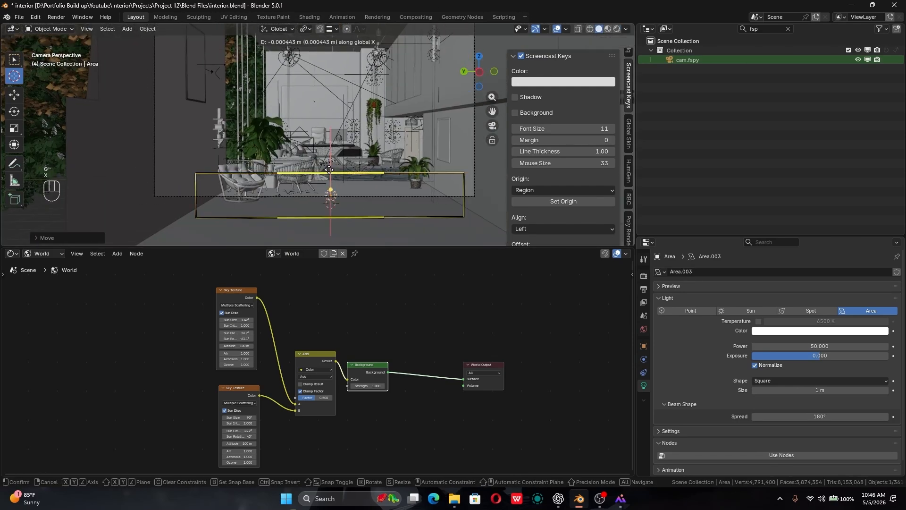
key("x")
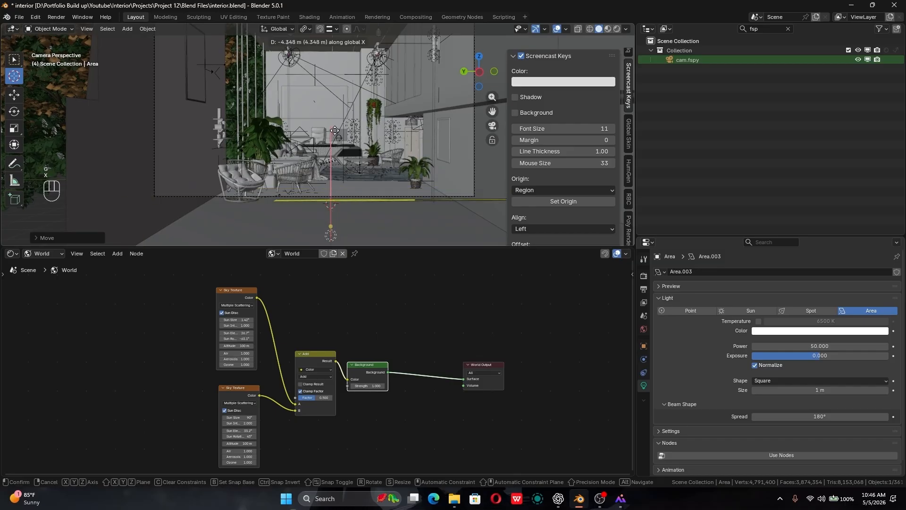
left_click(332, 140)
- Raise the area light's power to 80 and save the file
left_click(818, 346)
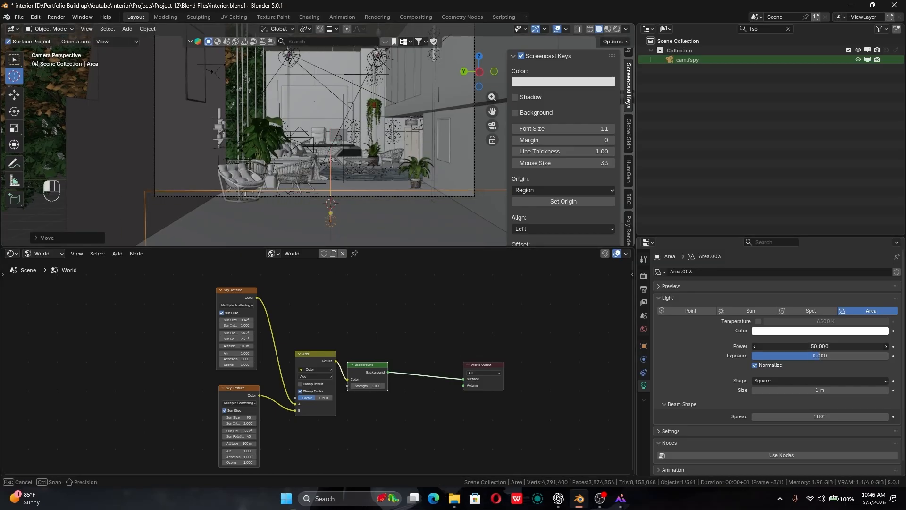
type("80")
key("Return")
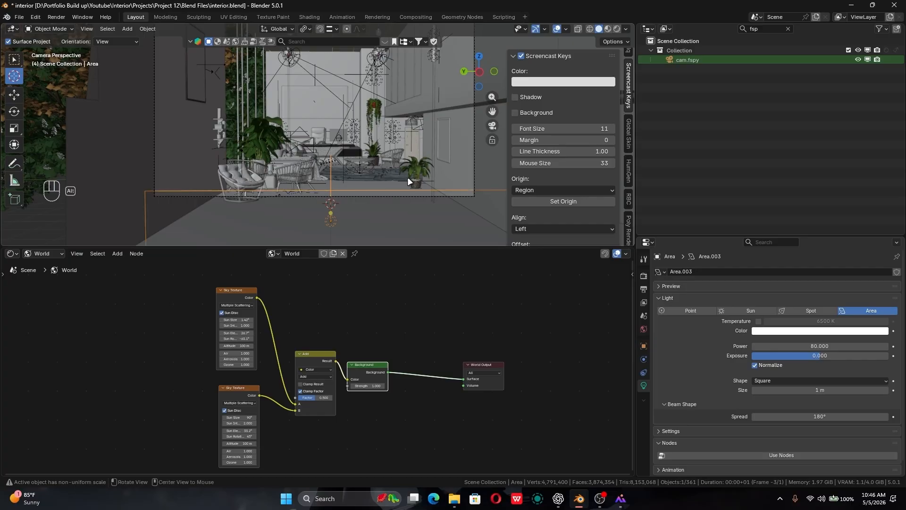
key("ctrl+s")
middle_click_drag(421, 181, 410, 208, "shift")
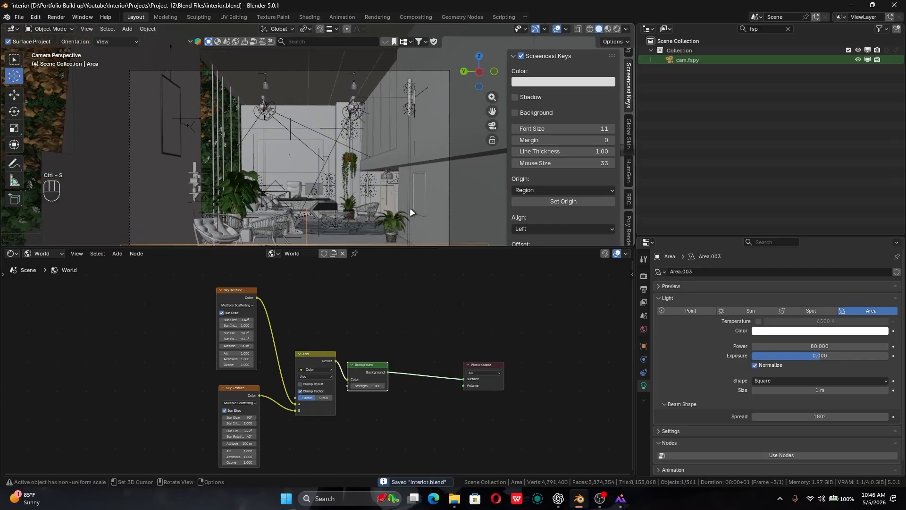
middle_click_drag(335, 198, 338, 185, "shift")
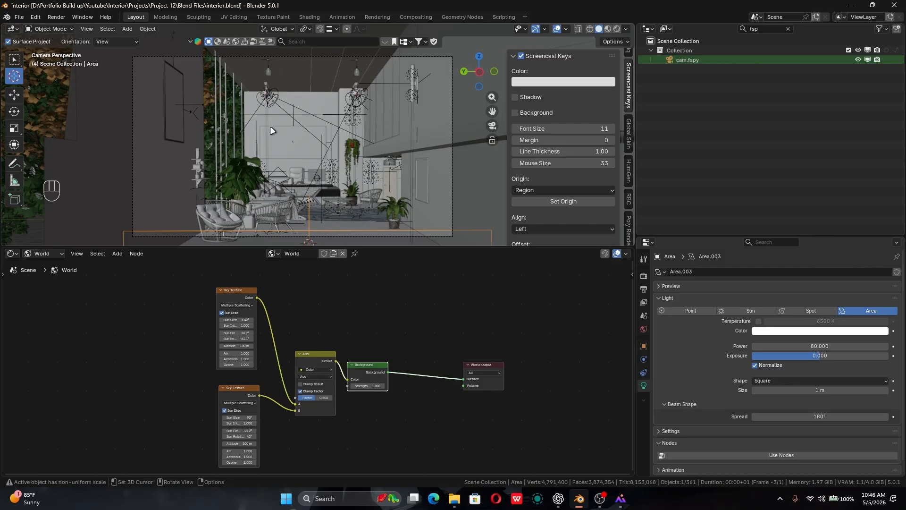
middle_click(296, 194, "alt")
middle_click_drag(296, 194, 196, 233)
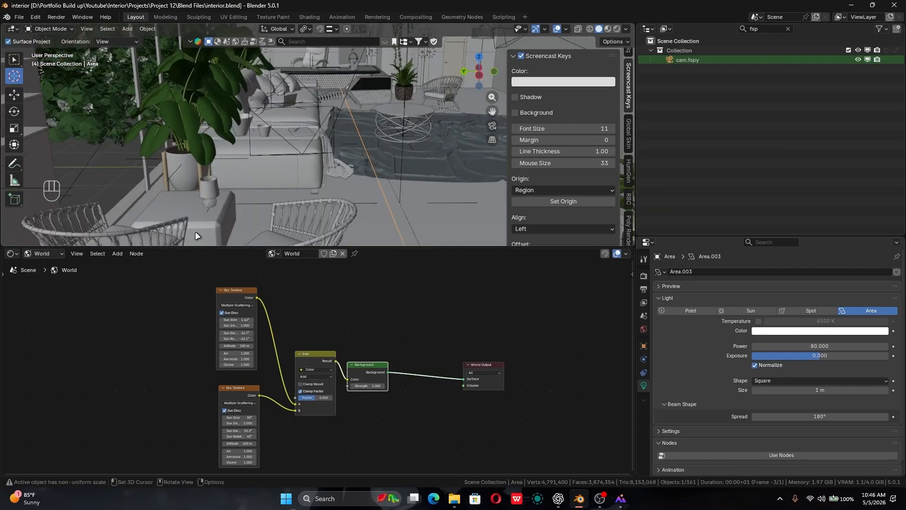
middle_click_drag(258, 206, 235, 181)
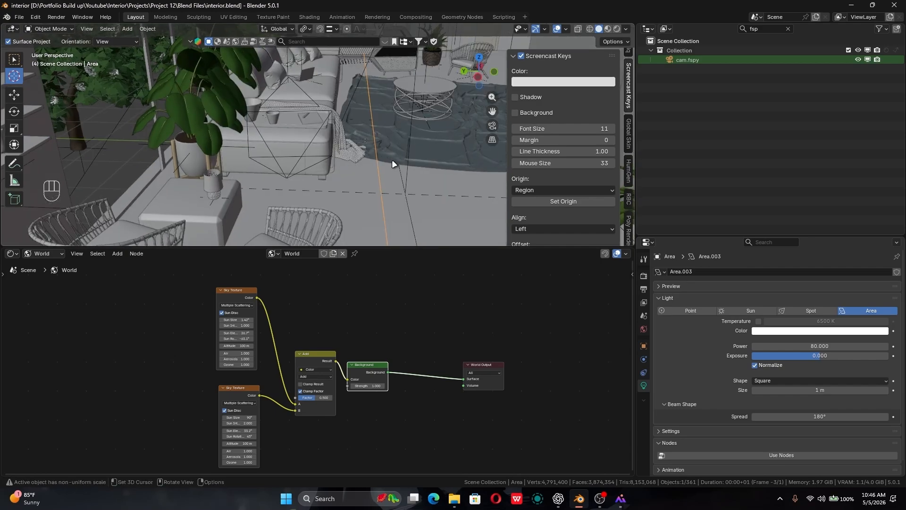
left_click_drag(395, 164, 307, 176, "alt")
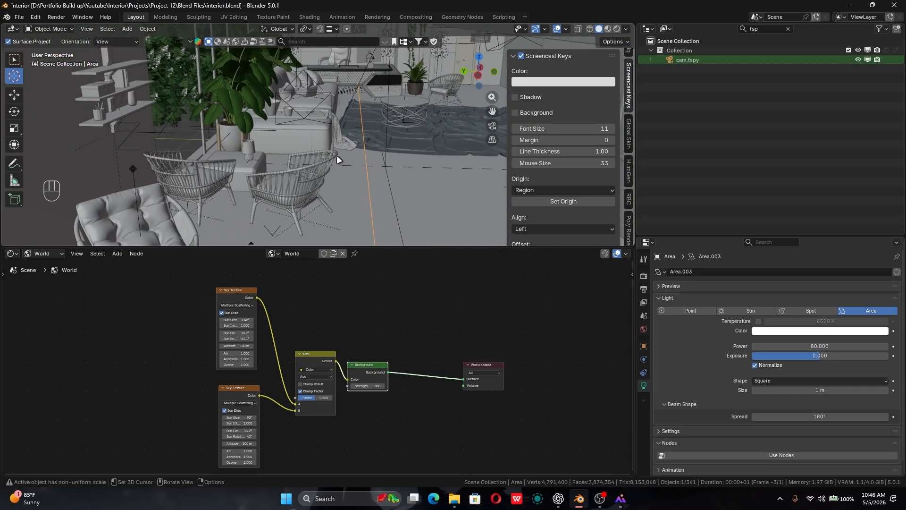
- Move the Add node up in the world shader so it sits beside the two Sky Texture nodes
middle_click_drag(242, 306, 267, 290)
left_click(273, 381)
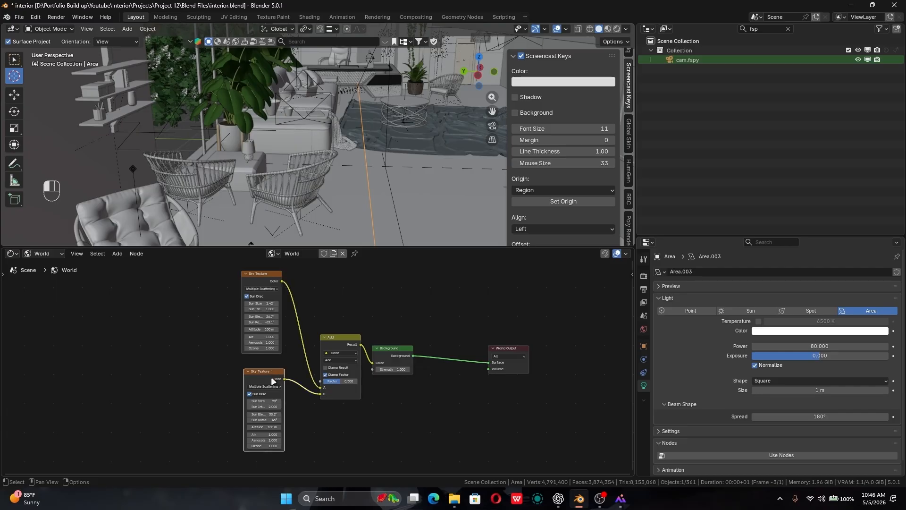
left_click(264, 273)
left_click(272, 371)
left_click_drag(339, 343, 331, 296)
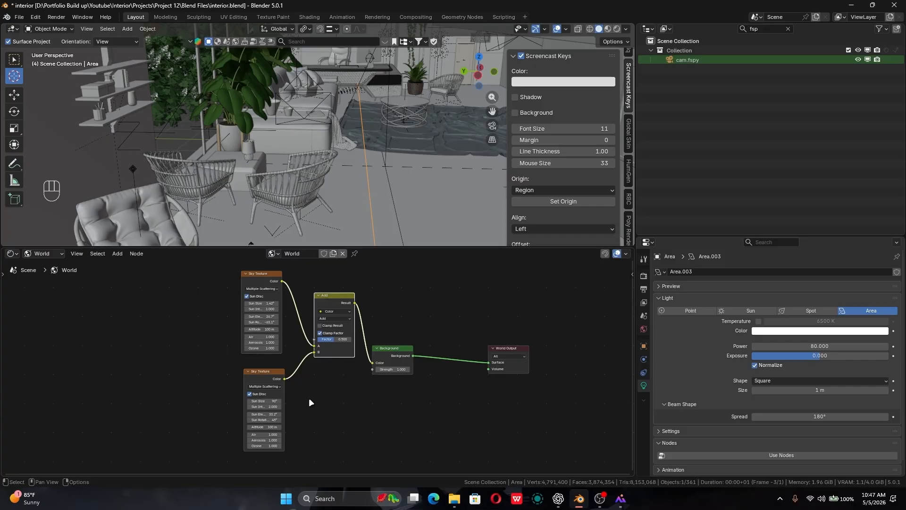
left_click(389, 347)
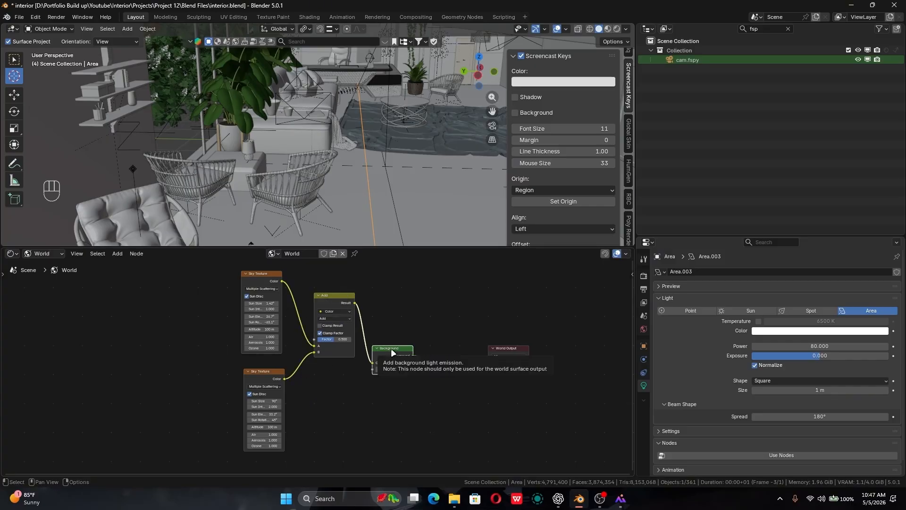
key("shift+a")
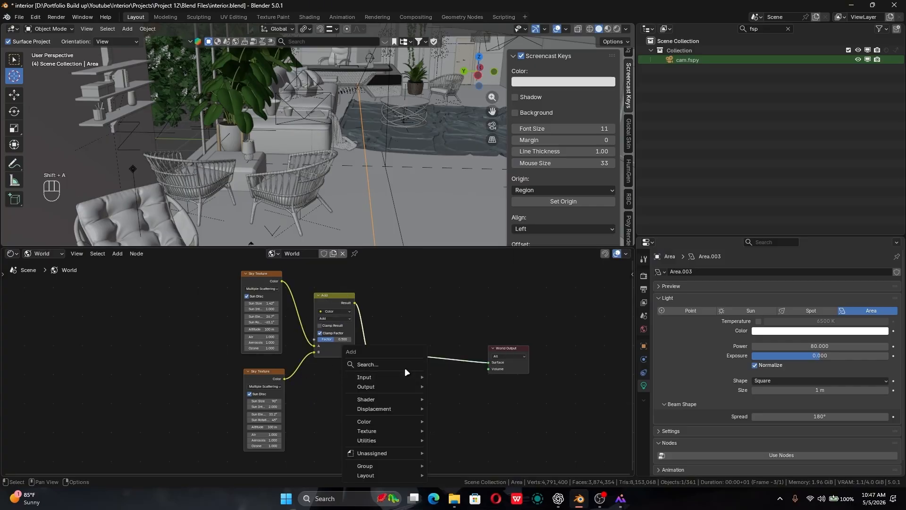
left_click(413, 367)
type("mix")
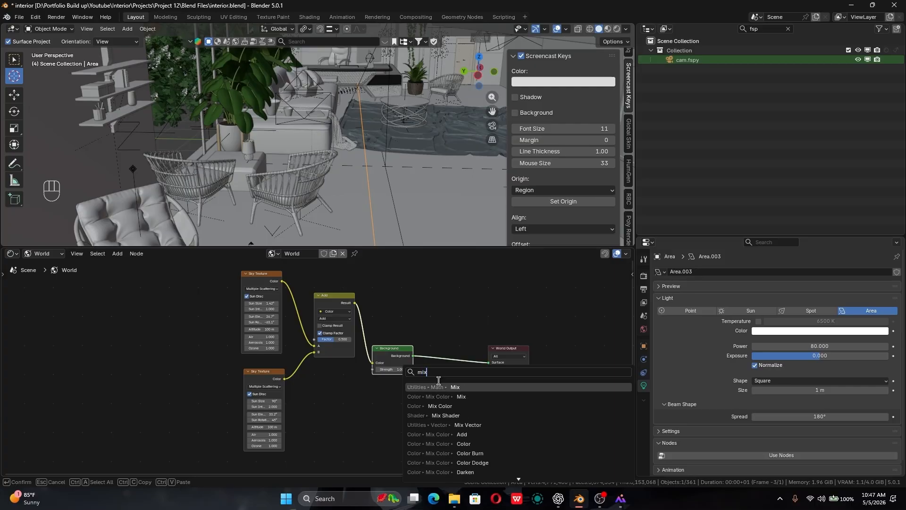
left_click(438, 415)
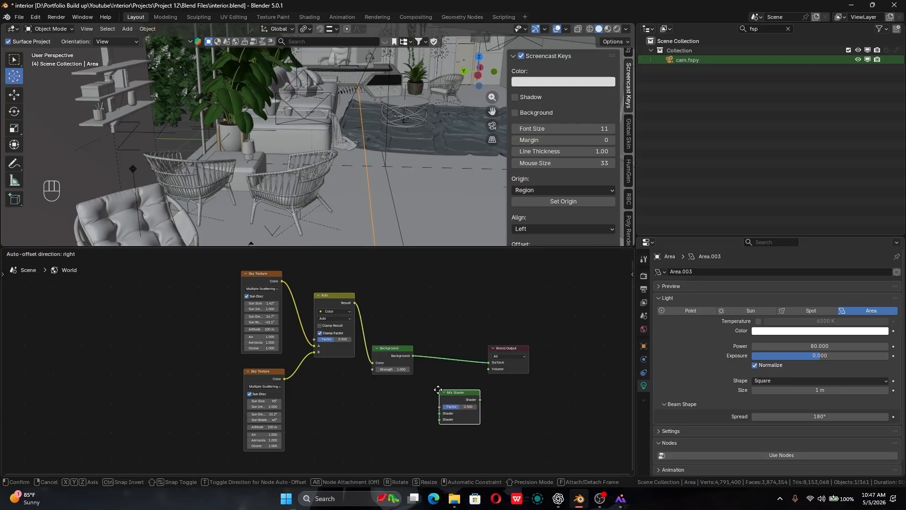
left_click(443, 388)
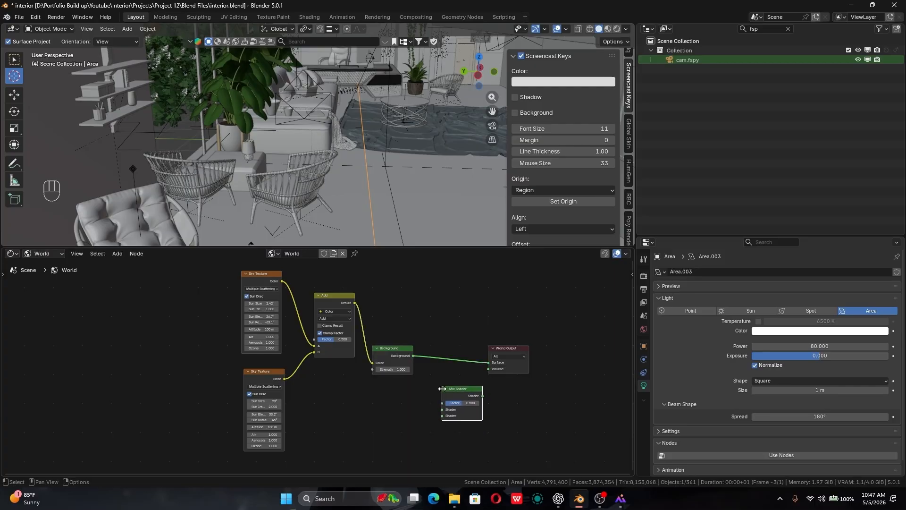
key("Delete")
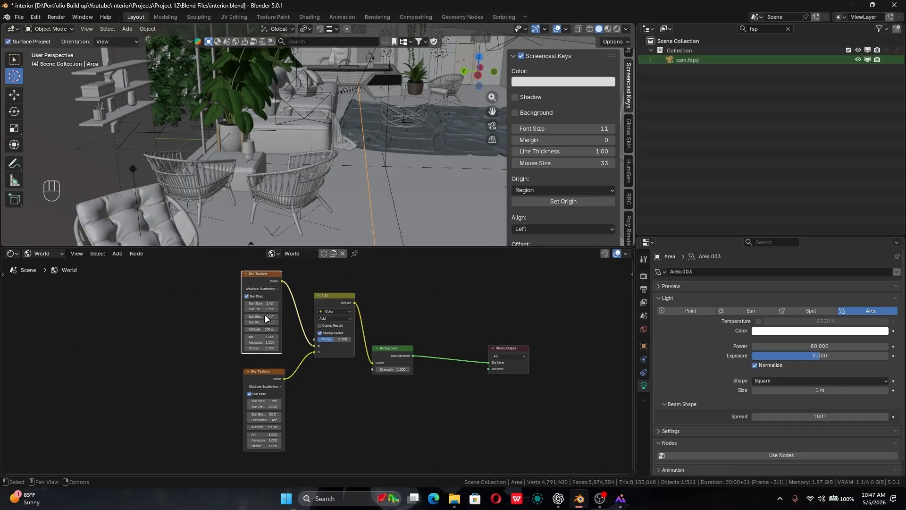
- Set the Add node's factor to 1.000, return to the camera view and save the file
left_click(267, 379)
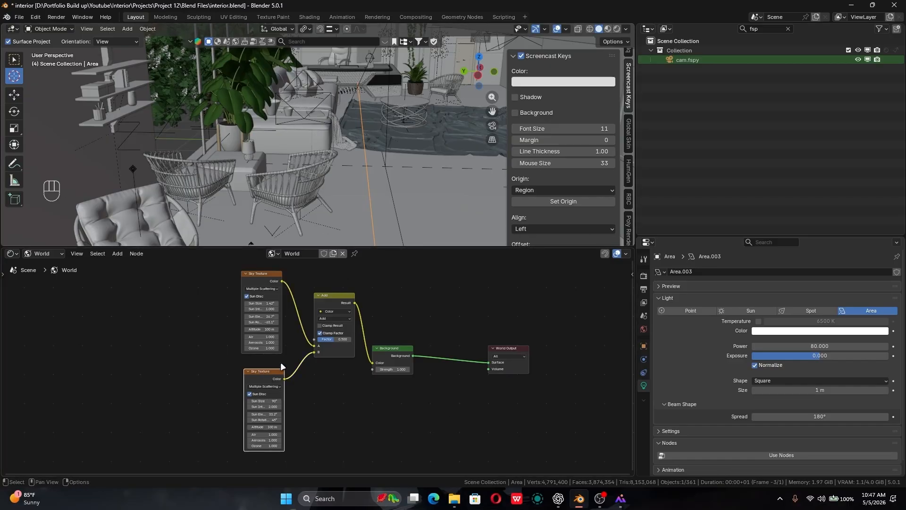
left_click_drag(336, 339, 368, 339)
middle_click_drag(386, 403, 384, 418)
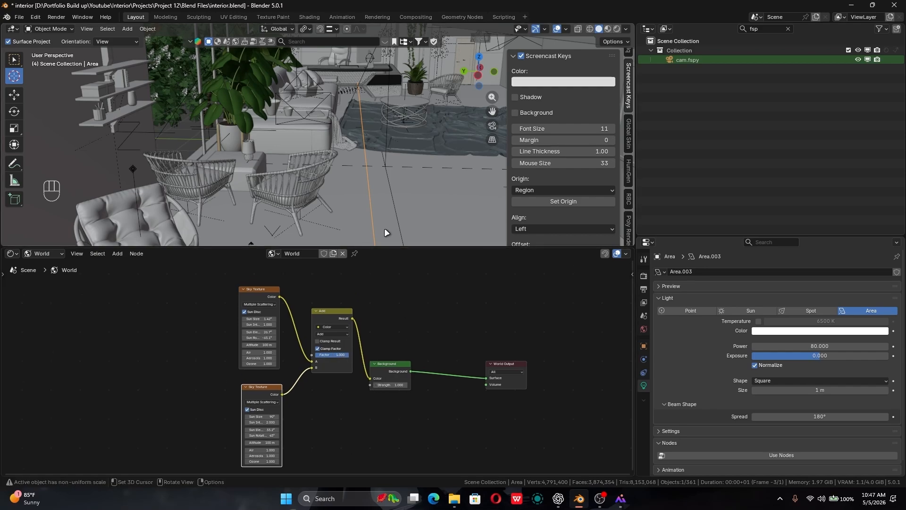
key("KP_0")
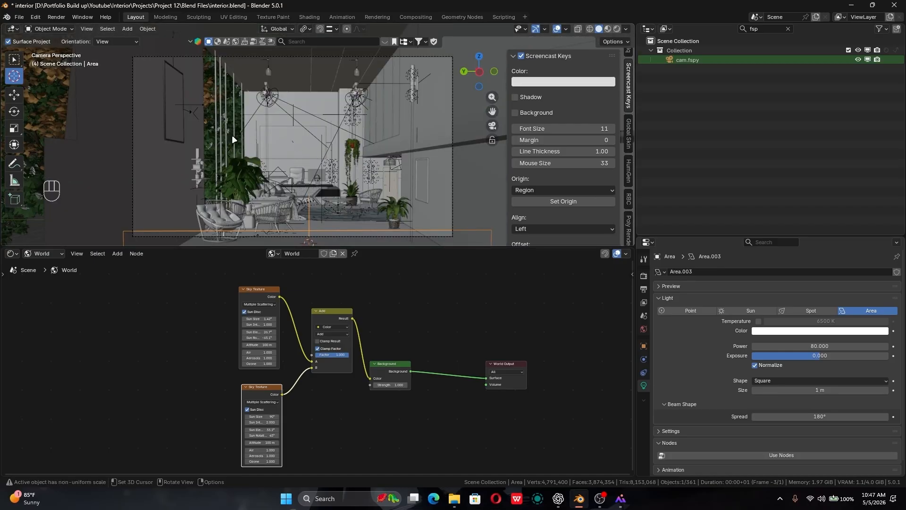
key("ctrl+s")
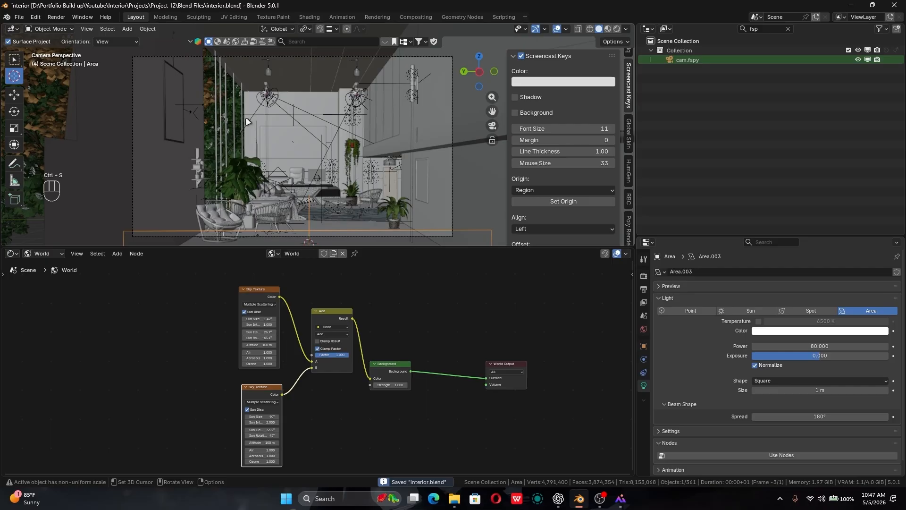
- Search BlenderKit's HDRs for "trees" and enlarge the 3D viewport downward over the shader editor
middle_click_drag(253, 136, 225, 218)
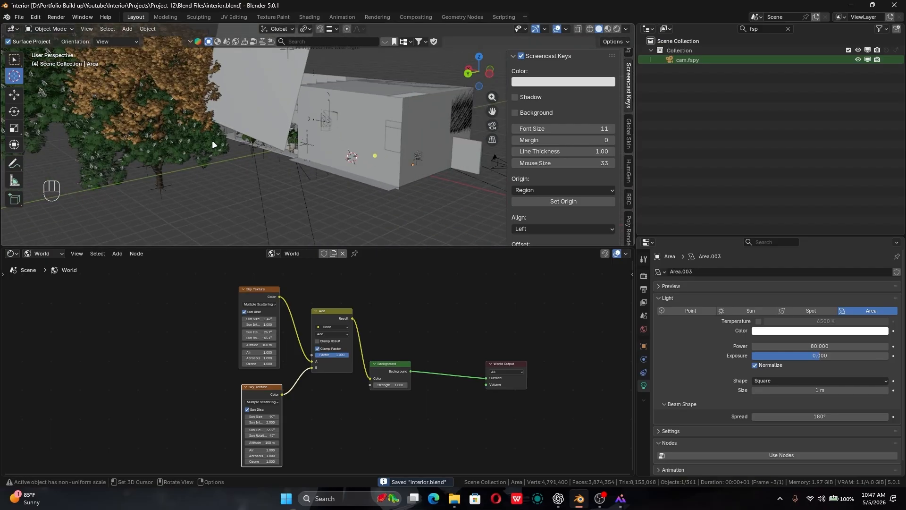
key("KP_0")
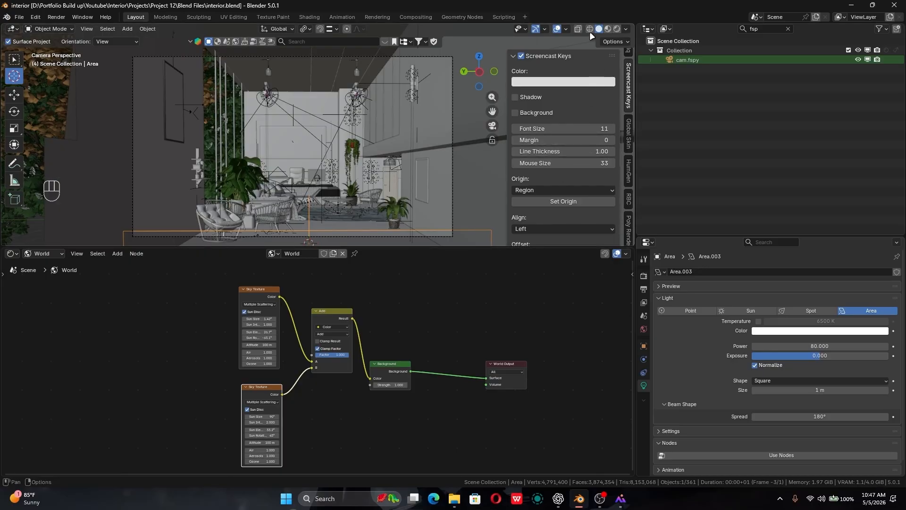
scroll(629, 157, "down", 5)
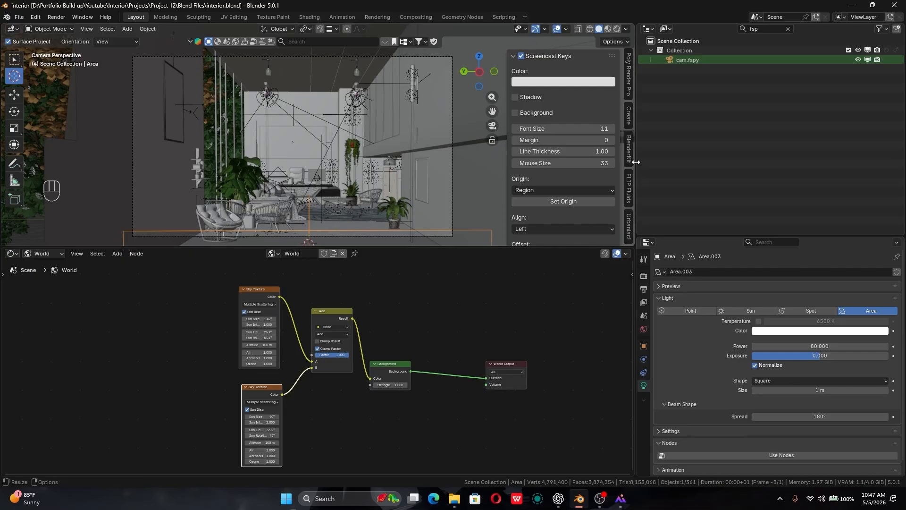
left_click(630, 142)
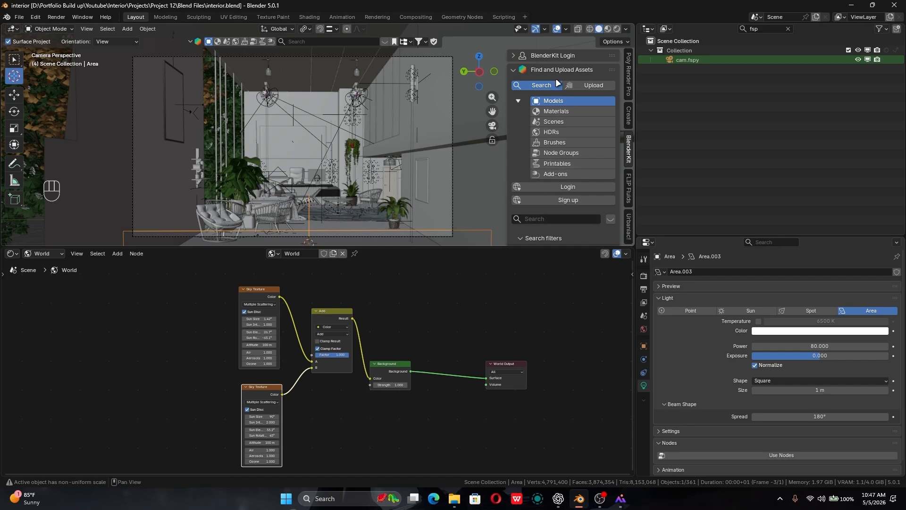
left_click(561, 131)
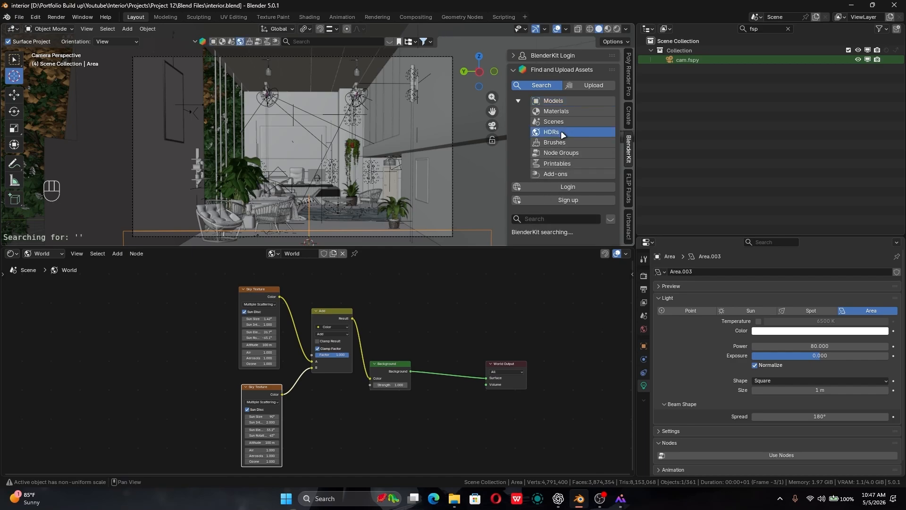
left_click(562, 218)
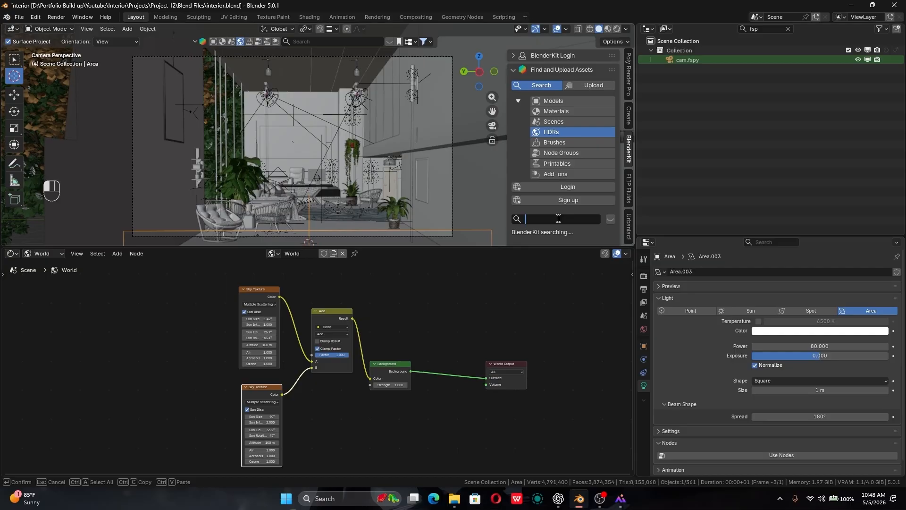
type("trees")
key("Return")
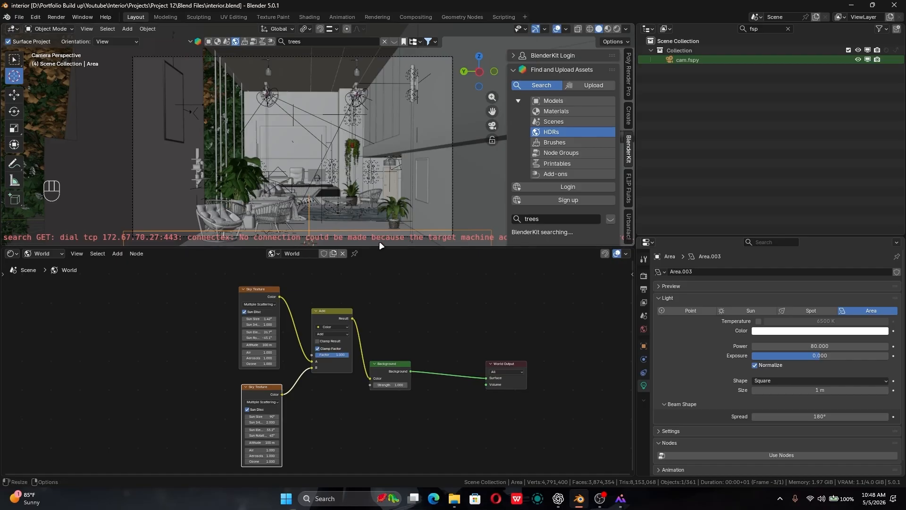
left_click_drag(441, 249, 437, 330)
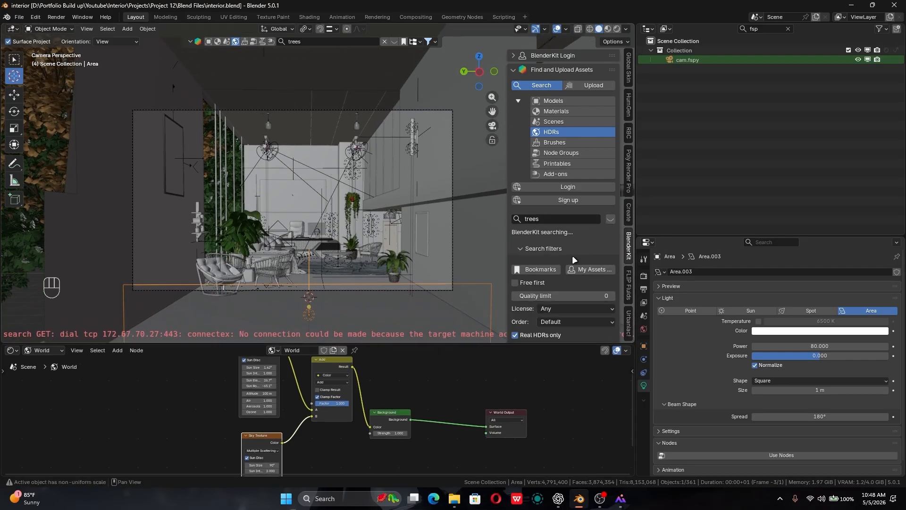
- Try to log in to BlenderKit through the browser, dismiss the desktop notification and return to Blender
left_click(584, 188)
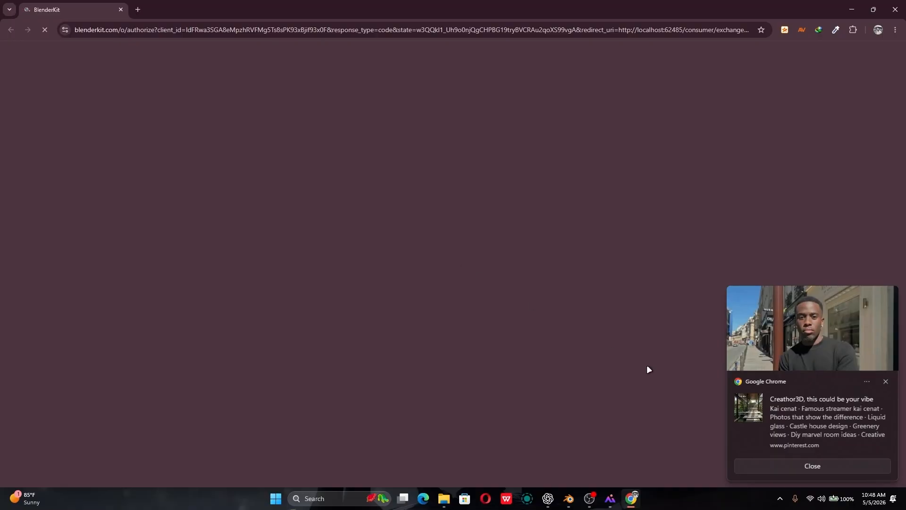
left_click(885, 381)
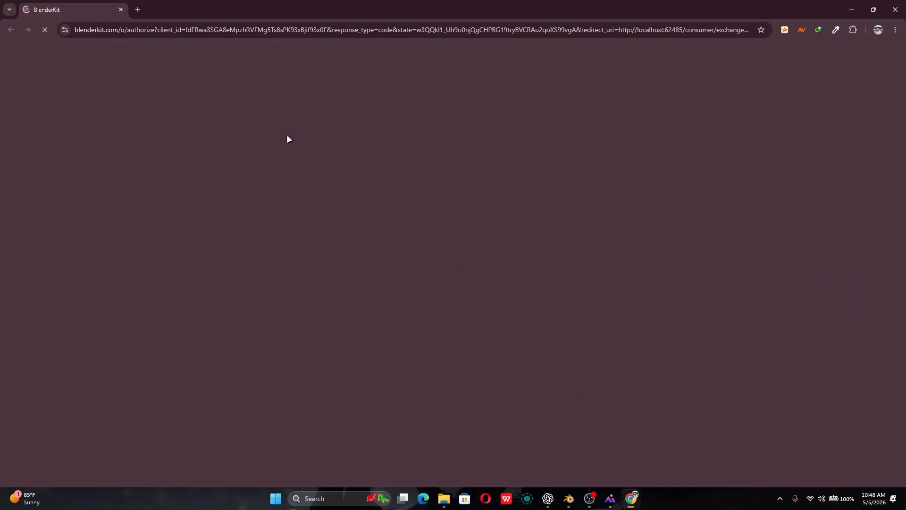
left_click(571, 497)
- Run the BlenderKit HDR search for "trees" again
left_click(559, 214)
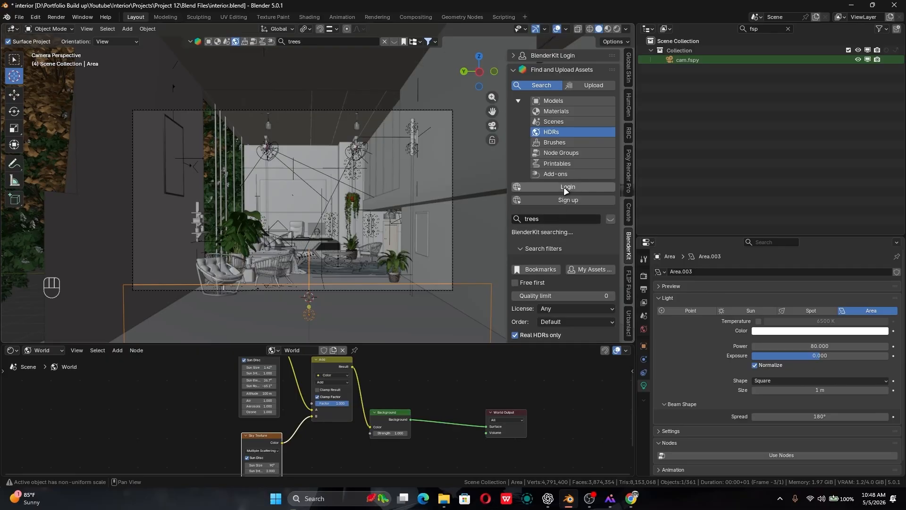
left_click(553, 217)
key("Return")
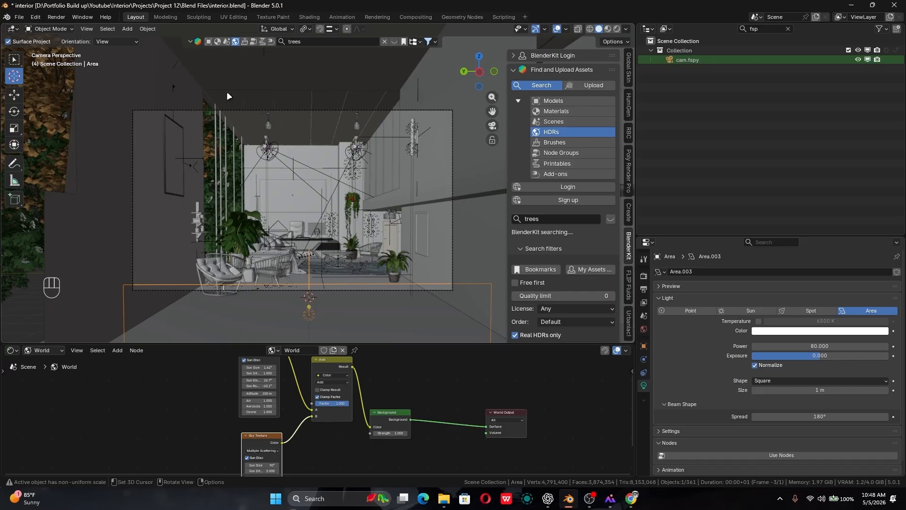
- Check the BlenderKit login page in Chrome, and return to Blender
mouse_move(595, 496)
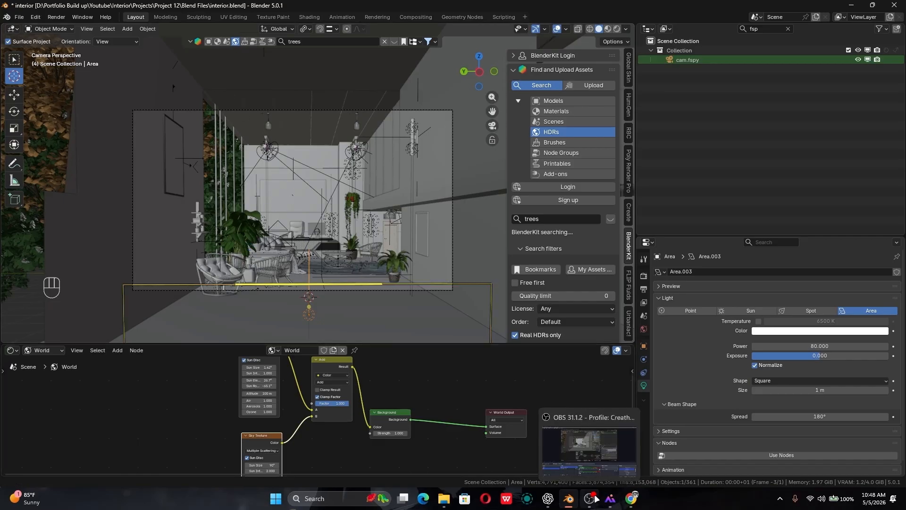
mouse_move(632, 499)
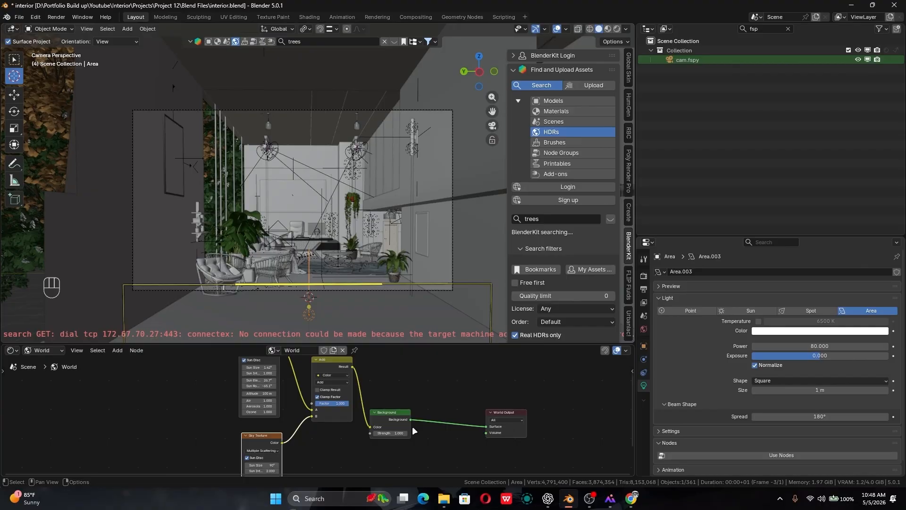
left_click(631, 499)
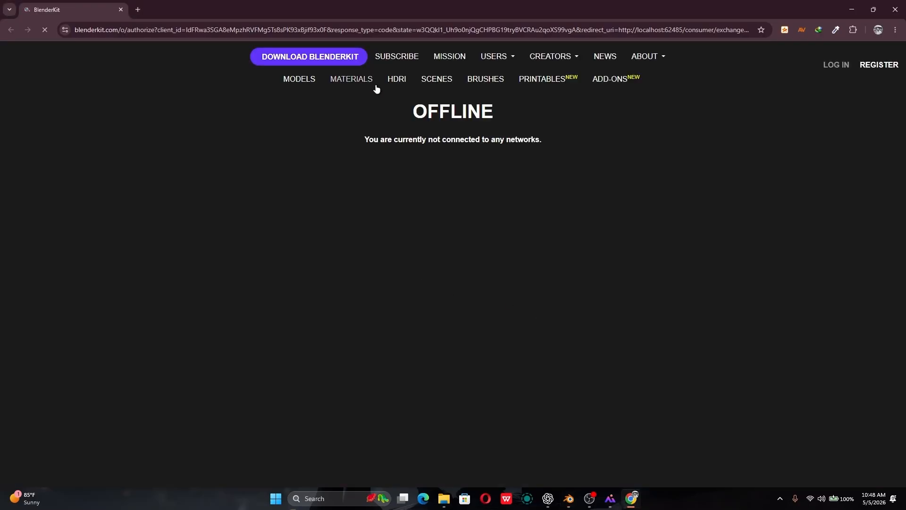
key("alt+Tab")
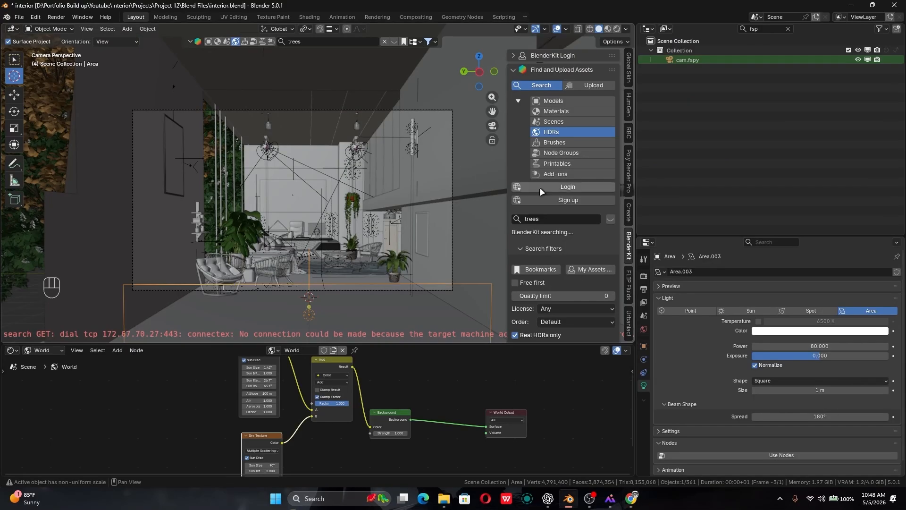
- Add a second Background node to the world shader and place it above the existing node chain
scroll(396, 400, "down", 3)
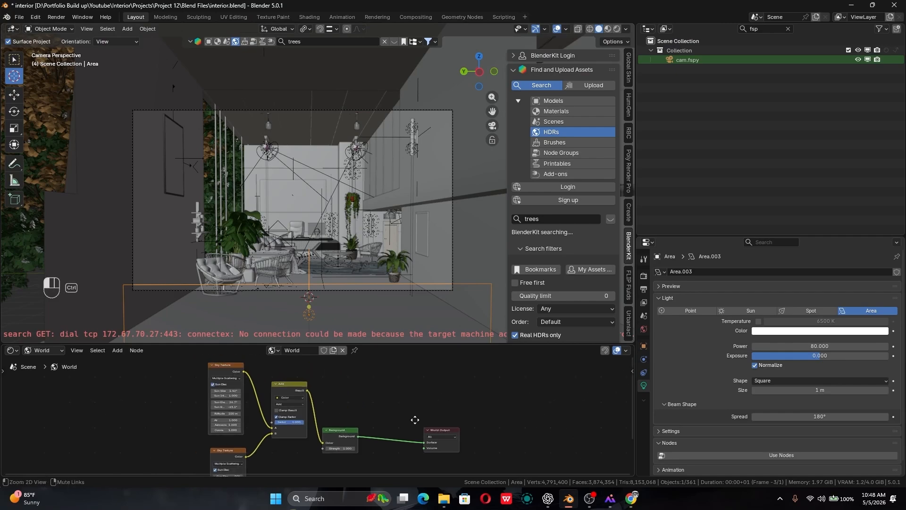
key("shift+a")
left_click(389, 363)
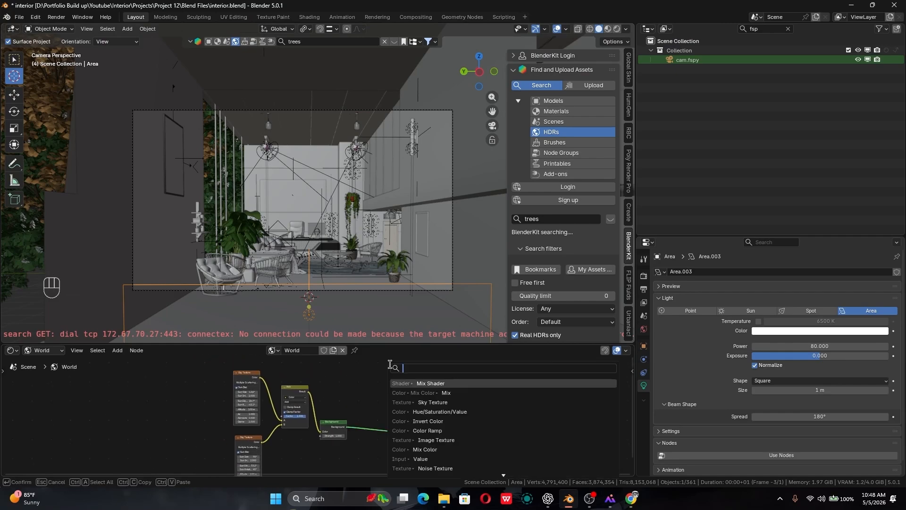
type("back")
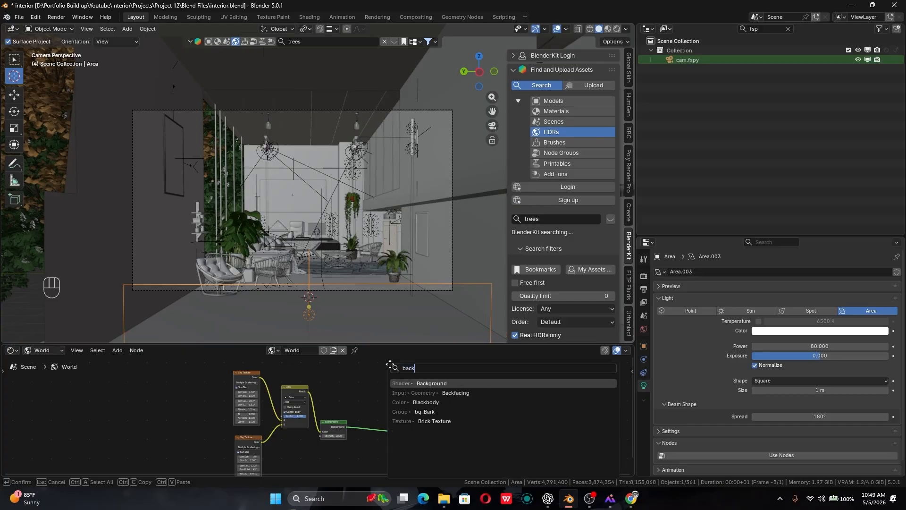
key("Return")
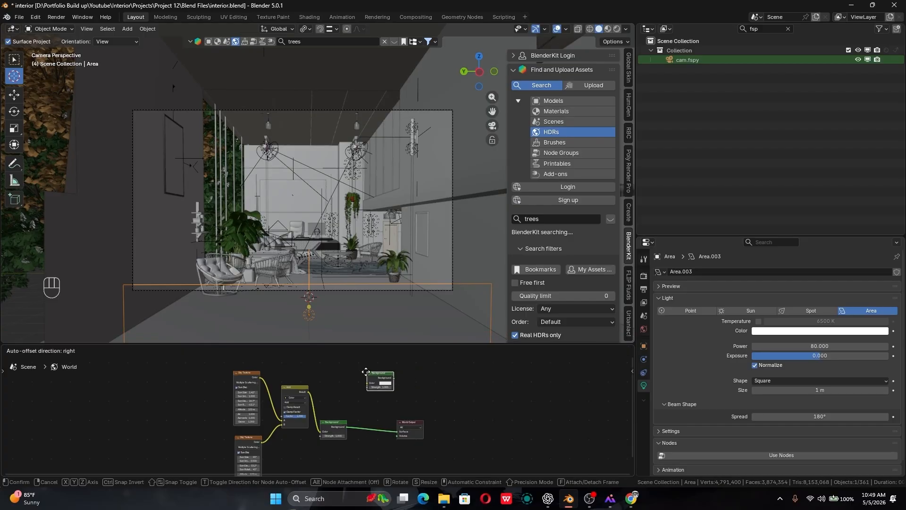
left_click(353, 359)
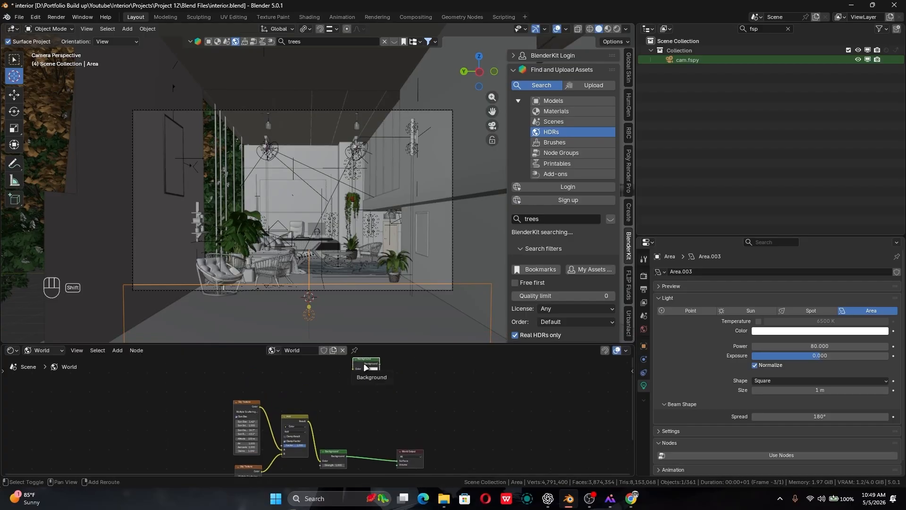
- Add an Environment Texture node beside the new Background node and connect its Color output to the Background's Color input
key("shift+a")
key("Escape")
key("shift+a")
left_click(307, 364)
type("env")
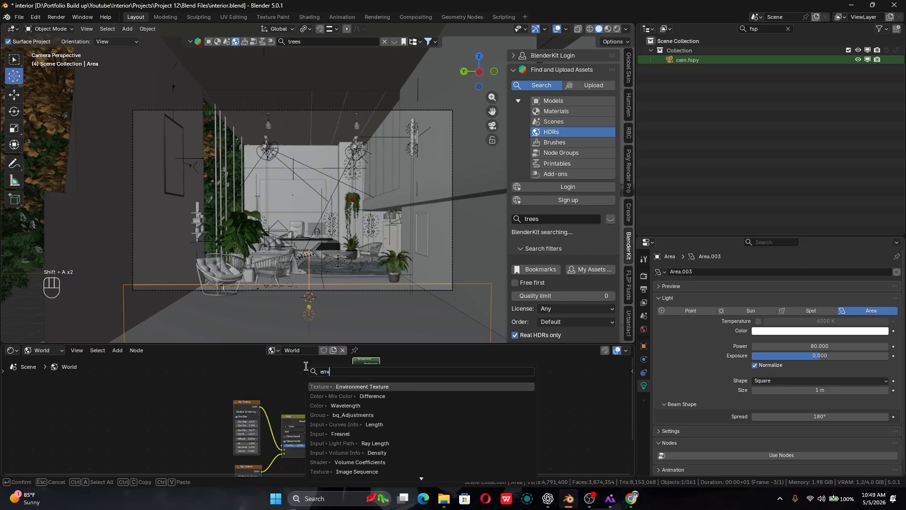
key("Return")
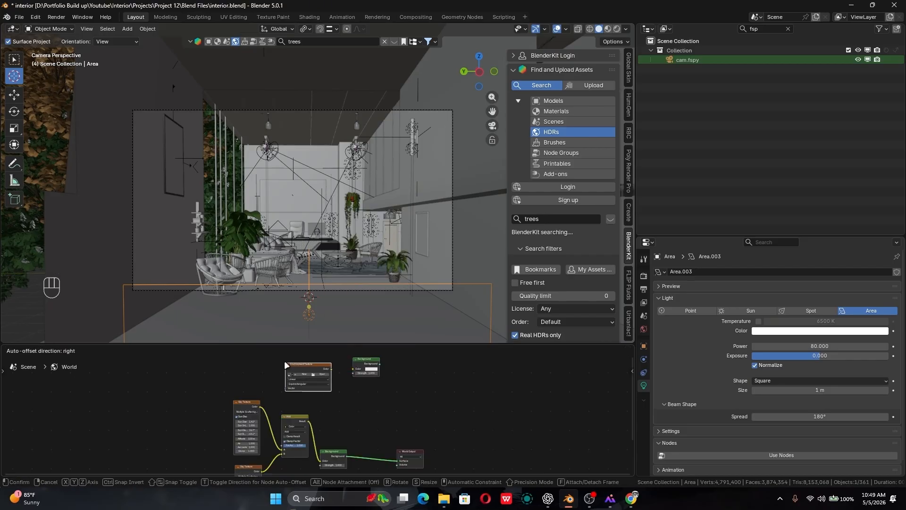
left_click(284, 361)
left_click_drag(331, 369, 355, 367)
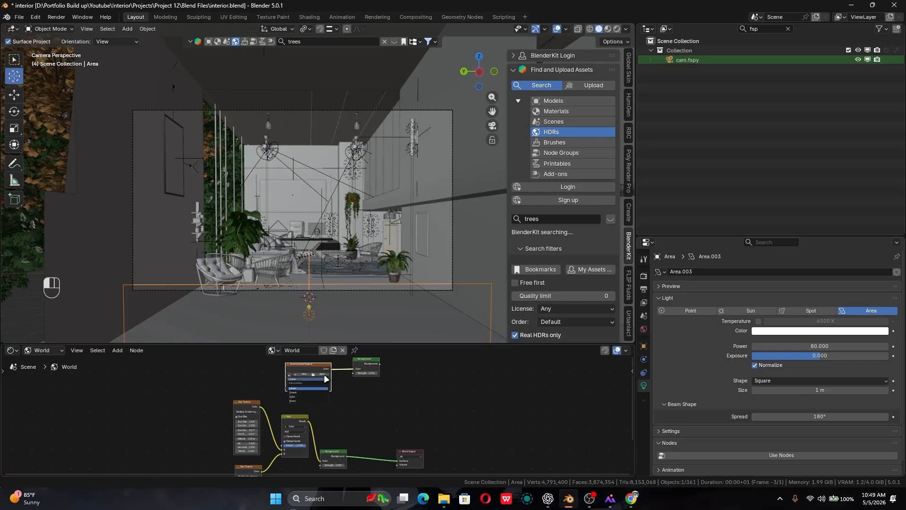
- Load the HDR image from the sunny-meadow folder under assets\hdrs into the Environment Texture node
left_click(322, 374)
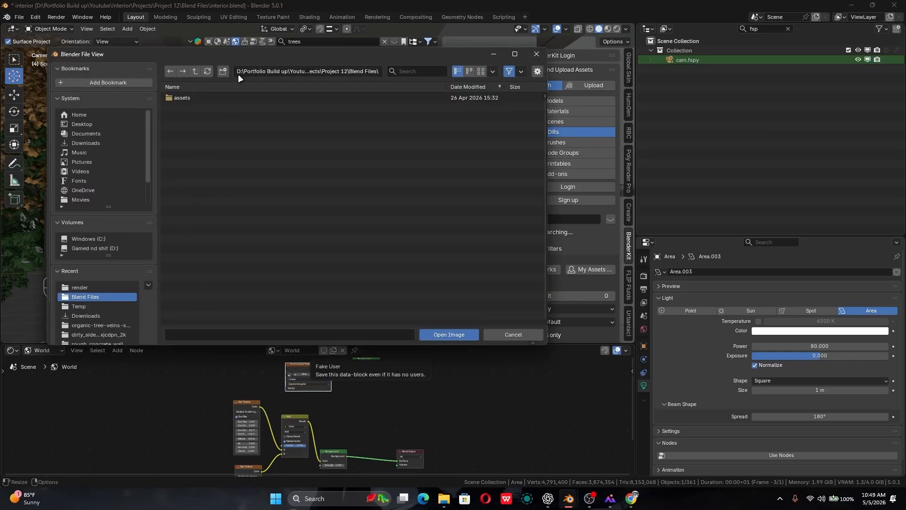
double_click(242, 97)
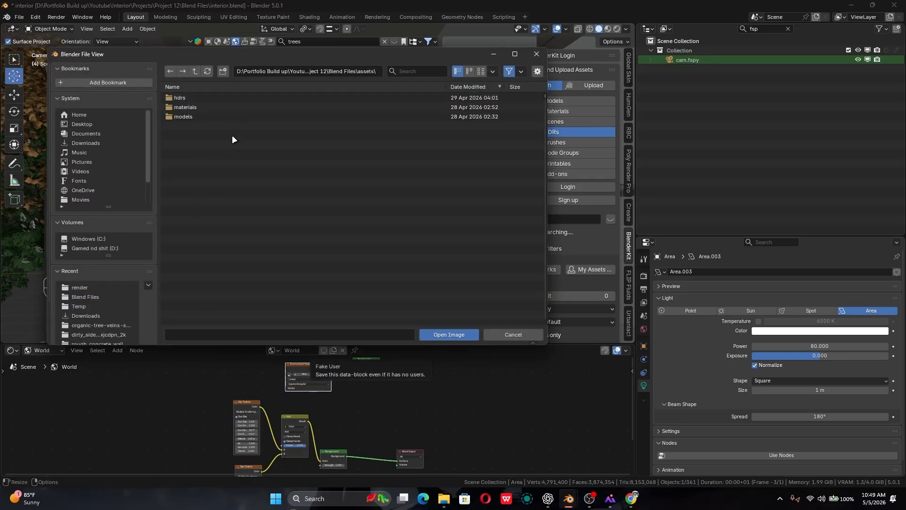
double_click(238, 95)
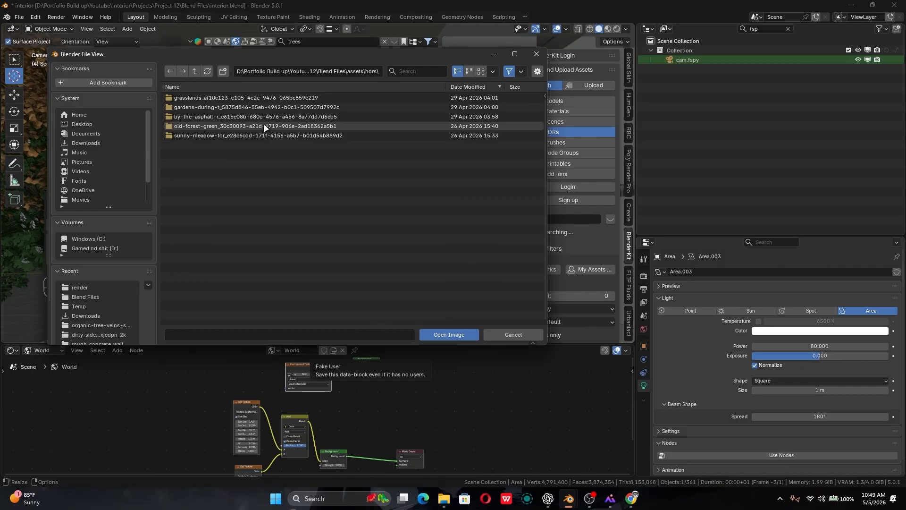
double_click(264, 135)
double_click(262, 97)
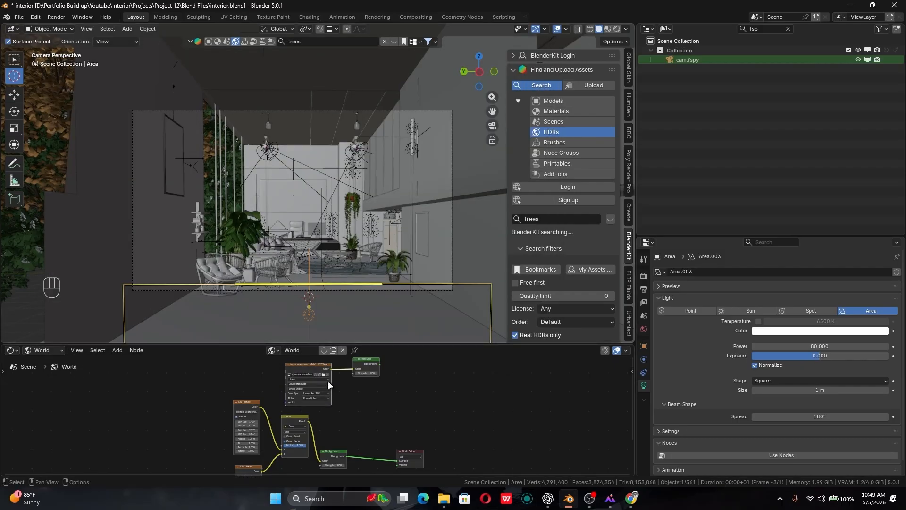
- Connect the HDR's Background node to the World Output's Surface in place of the sky setup, and space the output and Environment Texture nodes apart
middle_click_drag(416, 410, 430, 431)
scroll(439, 398, "down", 1)
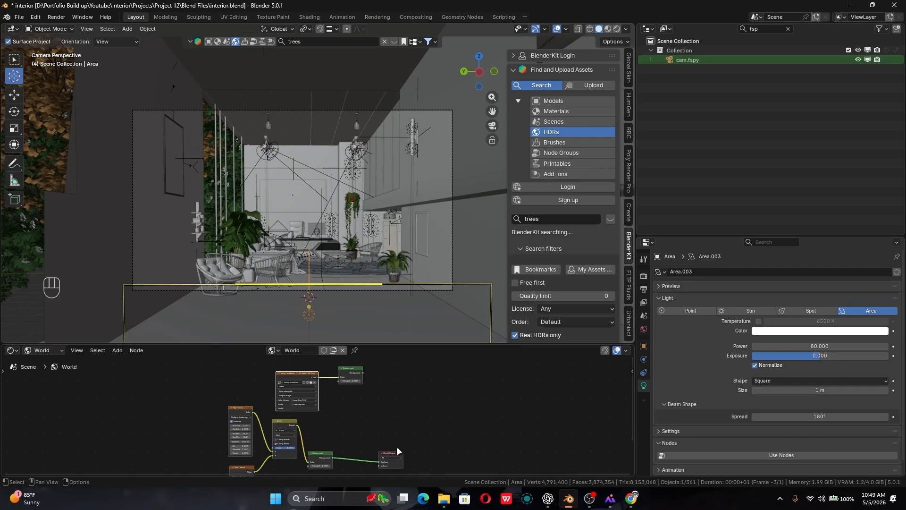
left_click_drag(398, 452, 442, 427)
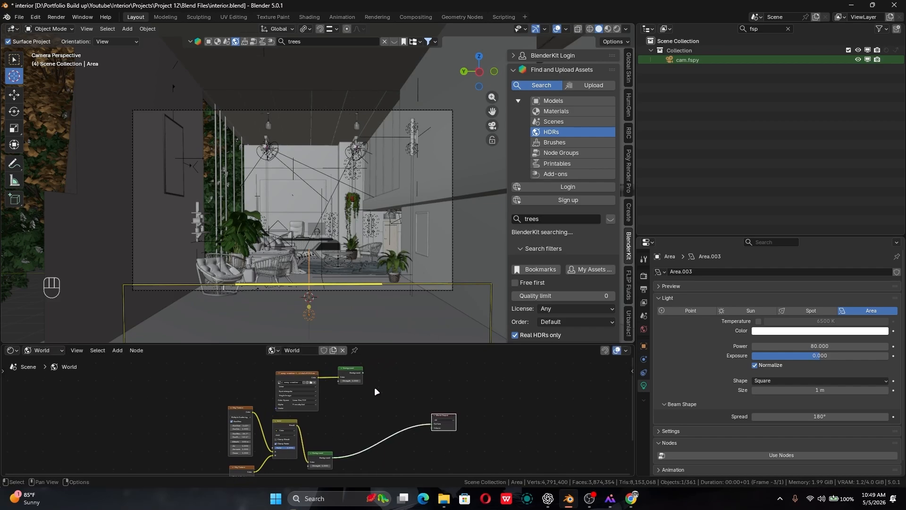
left_click(355, 374, "ctrl+shift")
left_click(359, 375, "ctrl+shift")
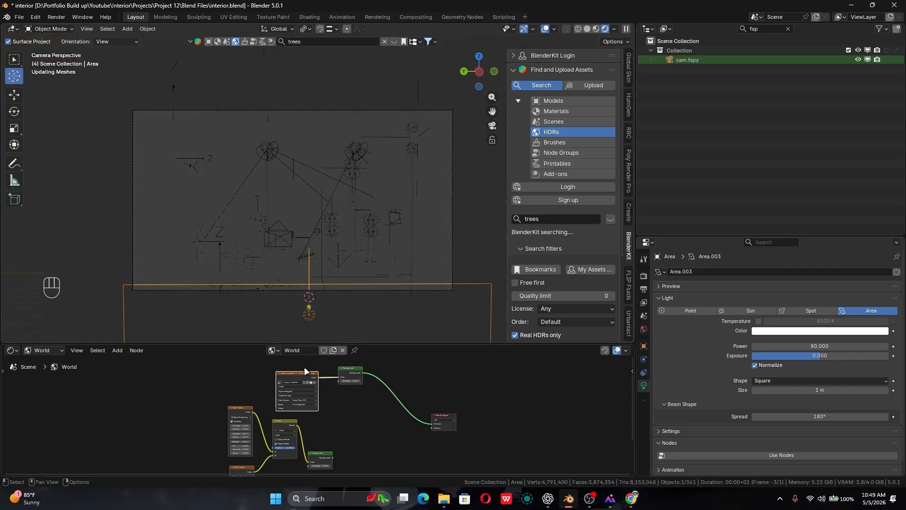
left_click_drag(300, 375, 278, 363)
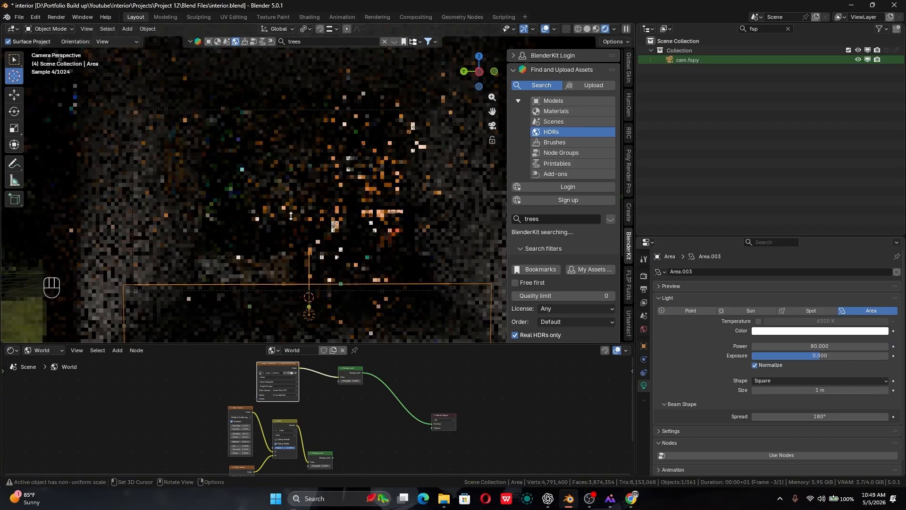
- Inspect the HDR around the building from outside in rendered shading and set the Cycles render device to CPU
middle_click_drag(291, 215, 293, 224)
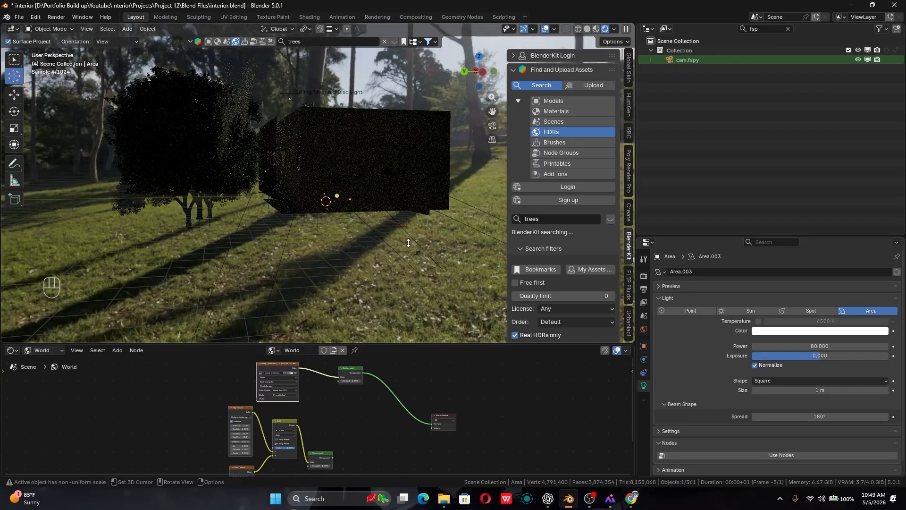
middle_click_drag(408, 243, 287, 283)
left_click(642, 275)
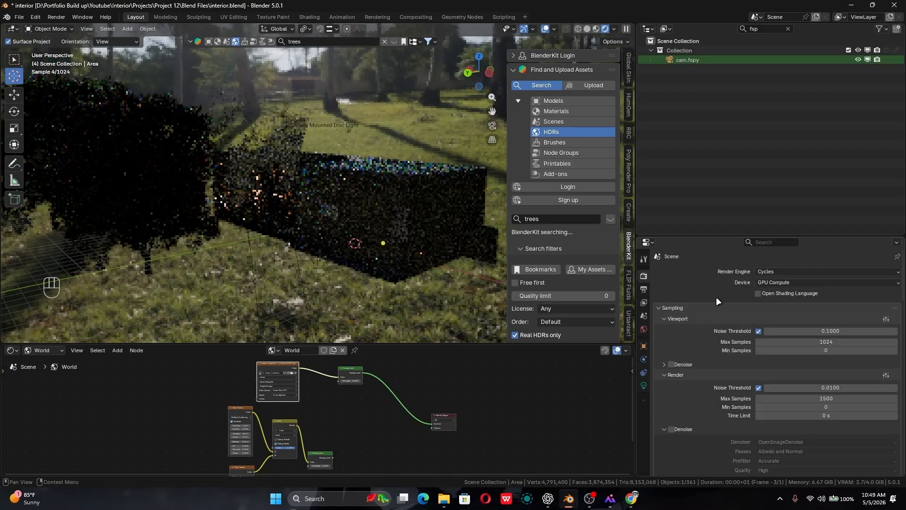
left_click(766, 281)
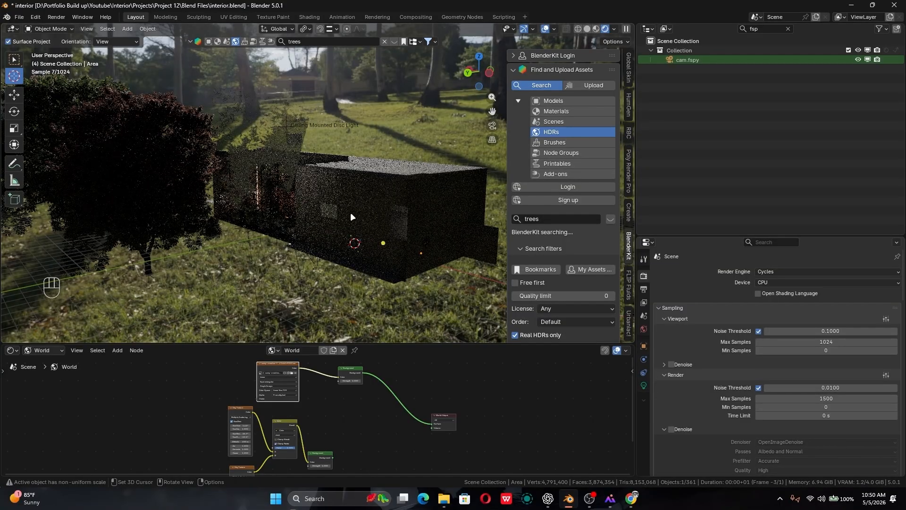
- Add Texture Coordinate and Mapping nodes to the HDR's Environment Texture node and move both clear of the sky nodes
middle_click_drag(350, 211, 477, 125)
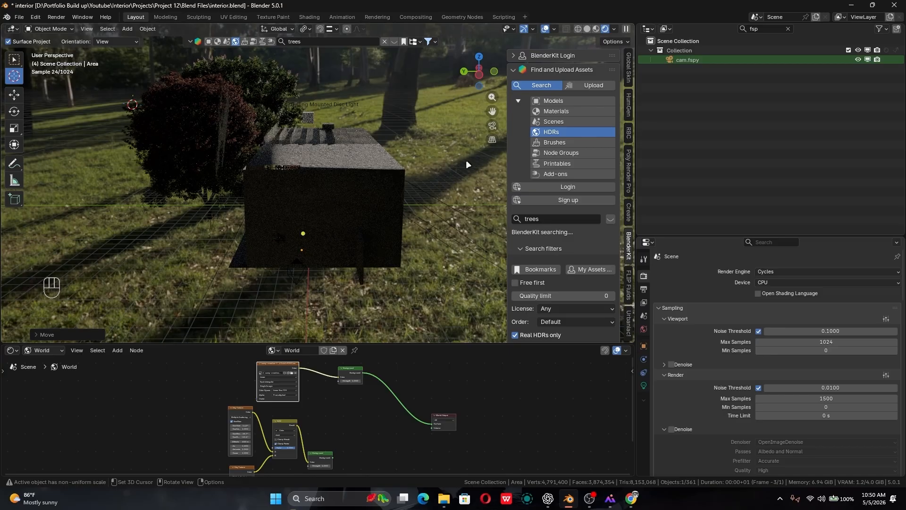
left_click(279, 364)
key("ctrl+t")
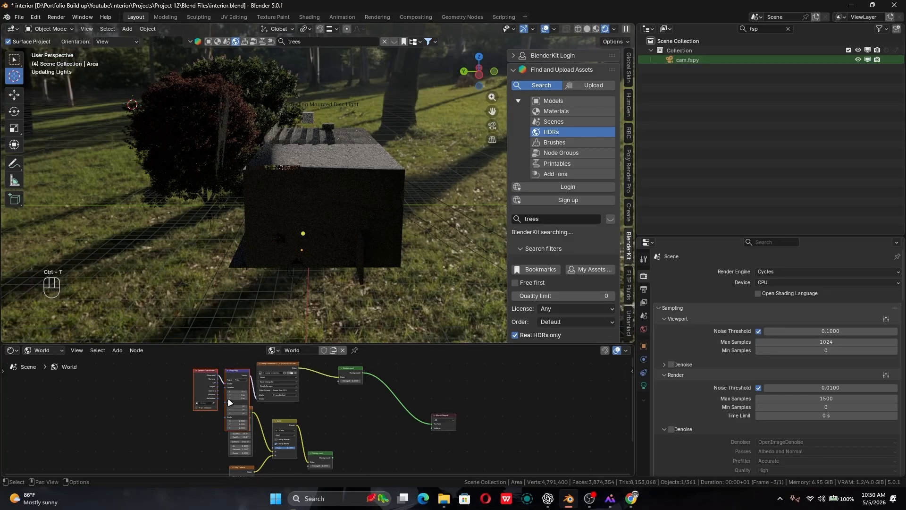
key("g")
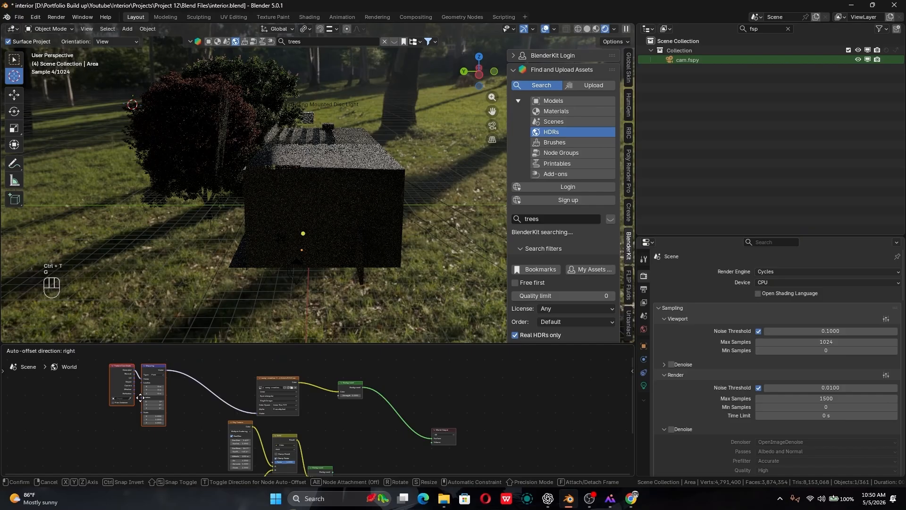
left_click(140, 398)
middle_click_drag(140, 398, 302, 420, "ctrl")
- Try Mapping node Z rotations of 90° and 270° to check how the HDR sunlight falls on the building
left_click(307, 424)
type("90")
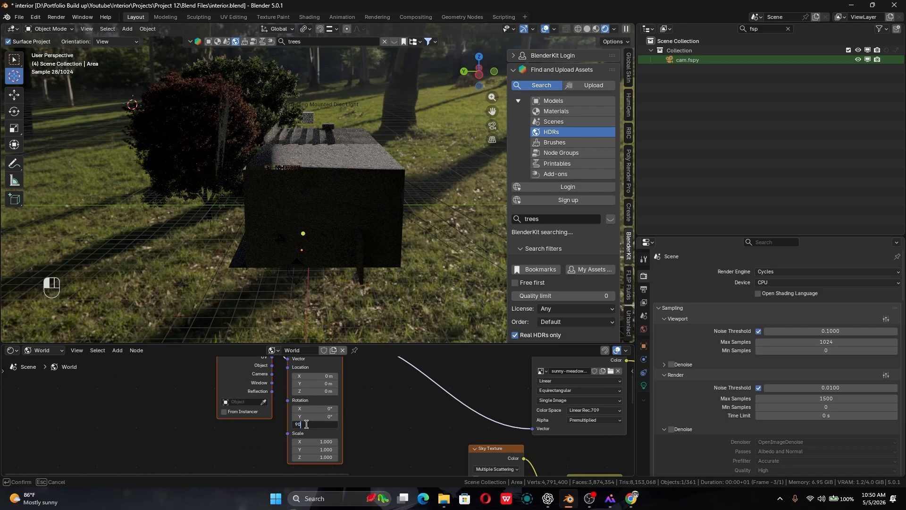
key("Return")
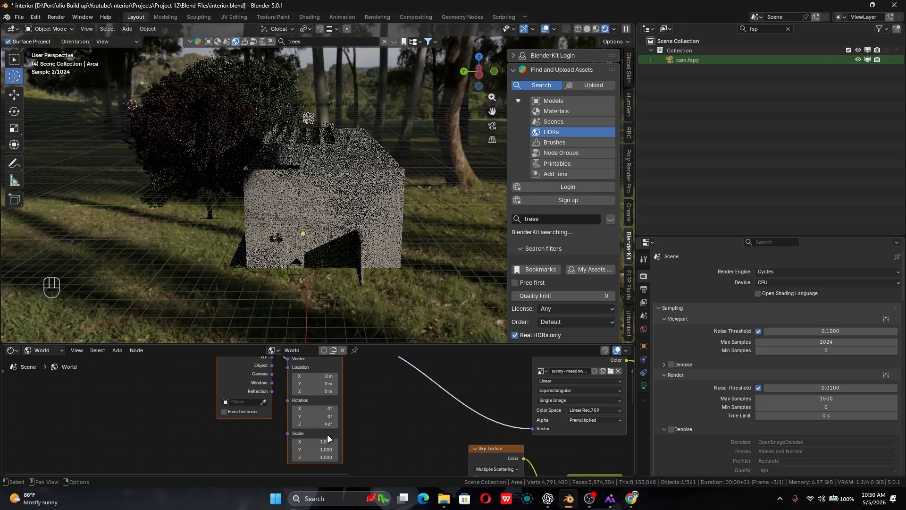
left_click_drag(222, 211, 300, 223, "alt")
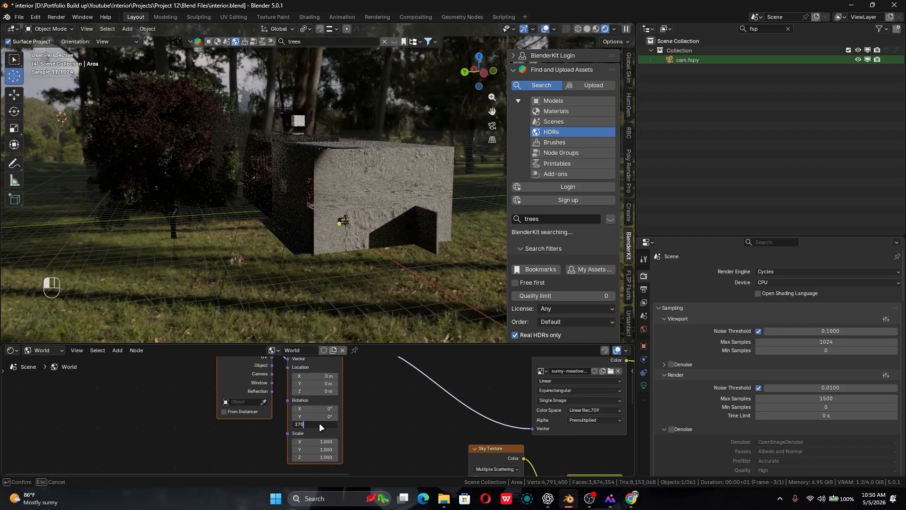
key("Return")
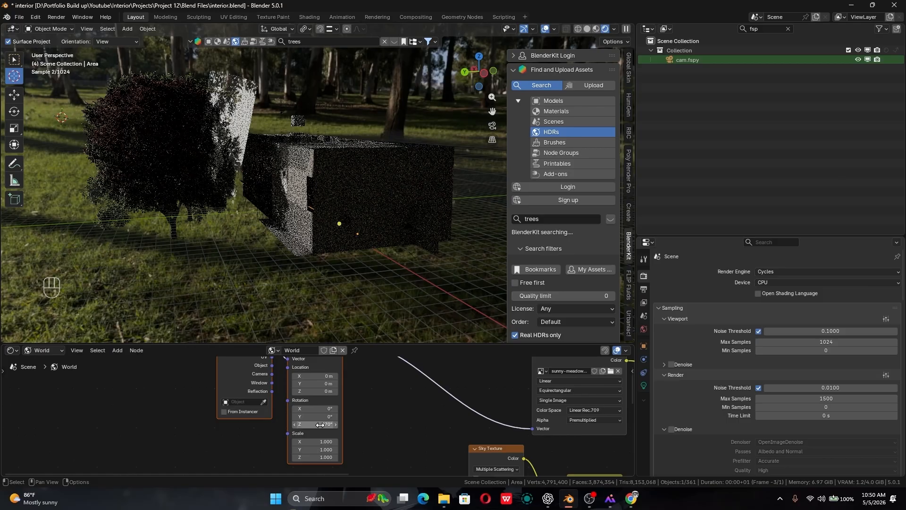
- Try Mapping node Z rotations of 220° and 450° while viewing the HDR lighting from other sides of the building
left_click_drag(305, 260, 320, 413, "alt")
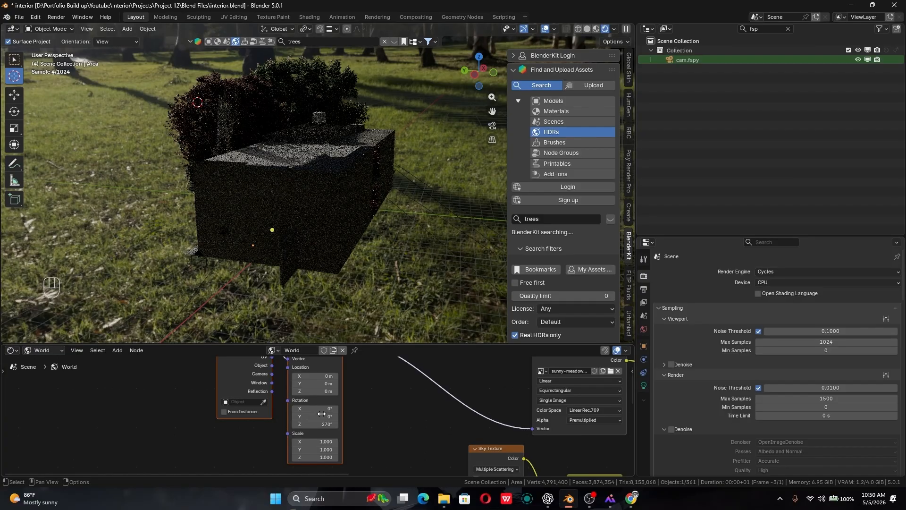
left_click(326, 424)
type("2")
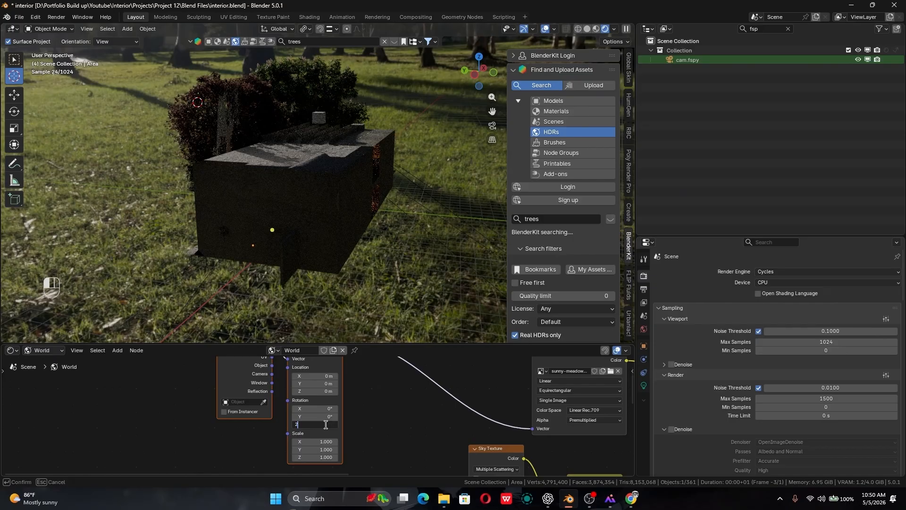
type("20")
key("Return")
middle_click_drag(283, 246, 200, 255)
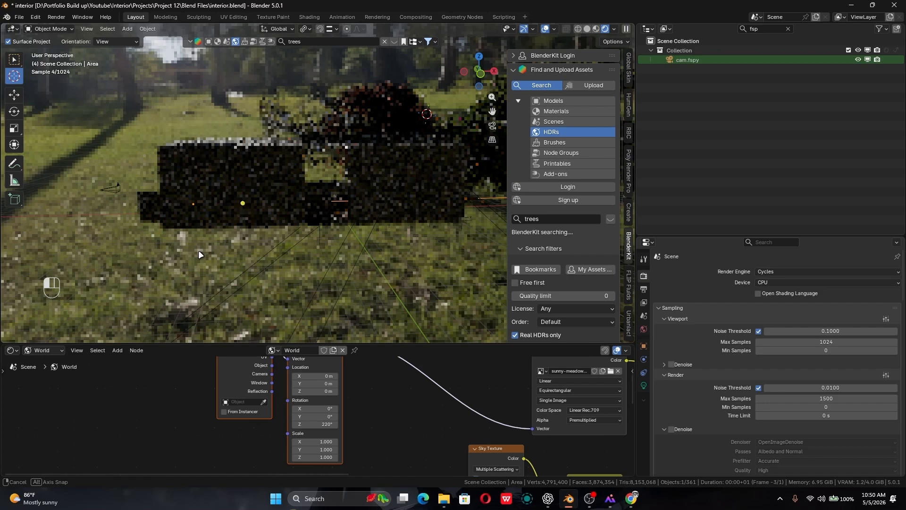
left_click(309, 424)
type("450")
key("Return")
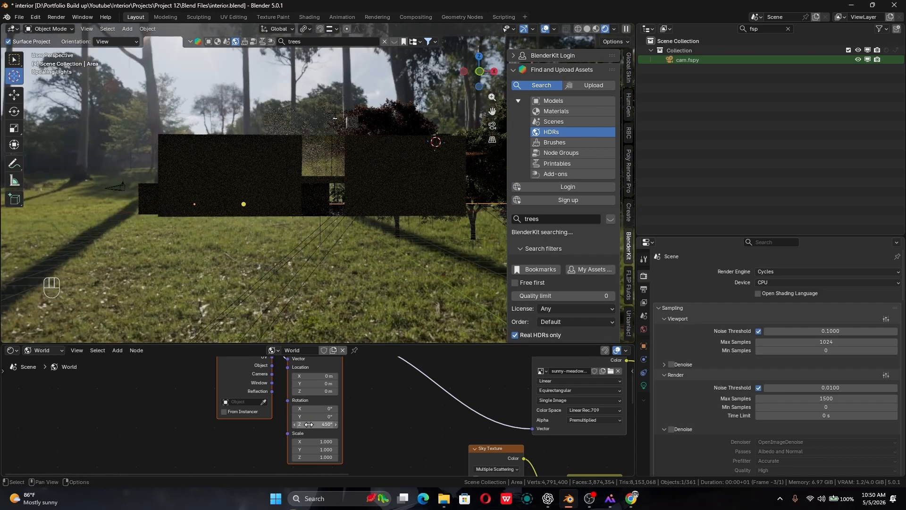
- Set the Mapping node's Z rotation to 230°, check the sunlight around the building and return to the camera view
middle_click_drag(299, 155, 375, 183)
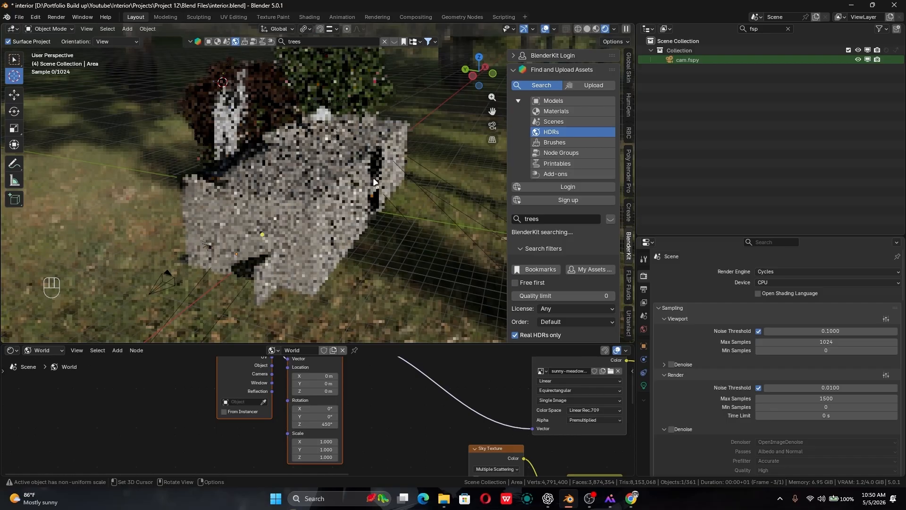
middle_click_drag(375, 182, 254, 215, "alt")
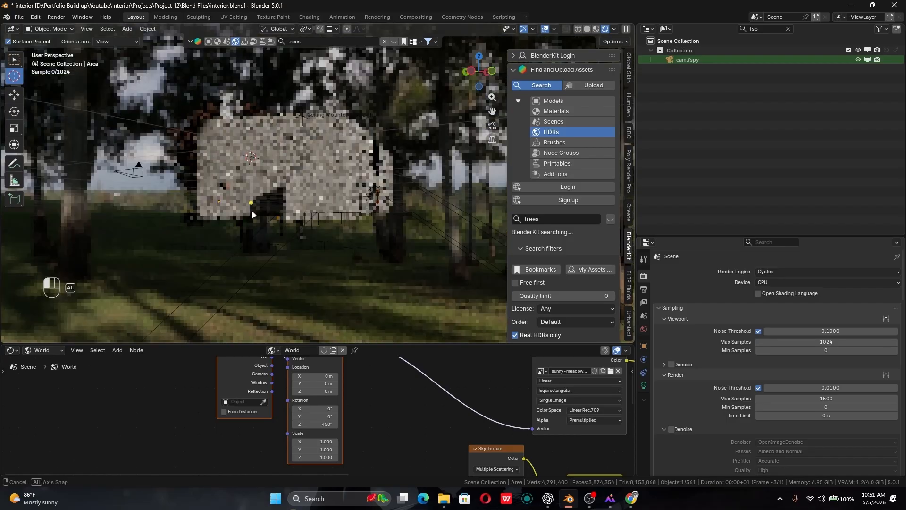
middle_click_drag(254, 215, 374, 241, "alt")
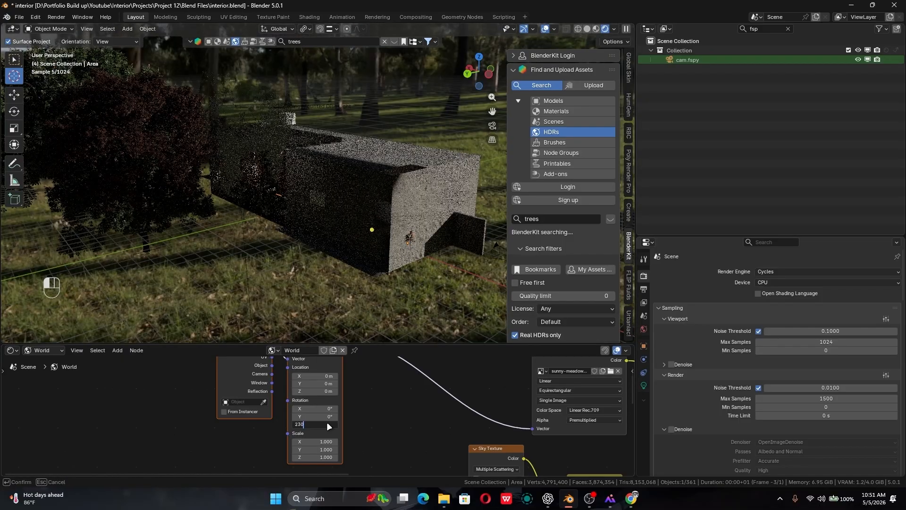
key("Return")
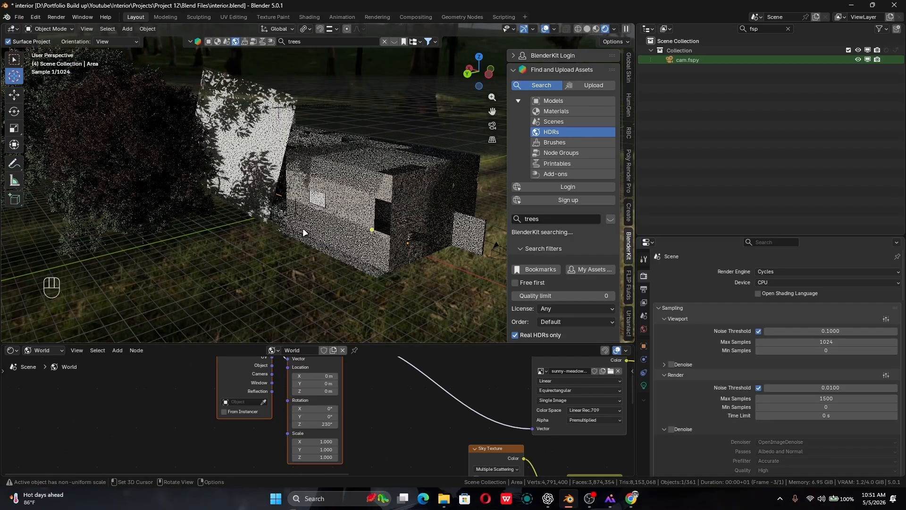
middle_click_drag(304, 233, 271, 244, "alt")
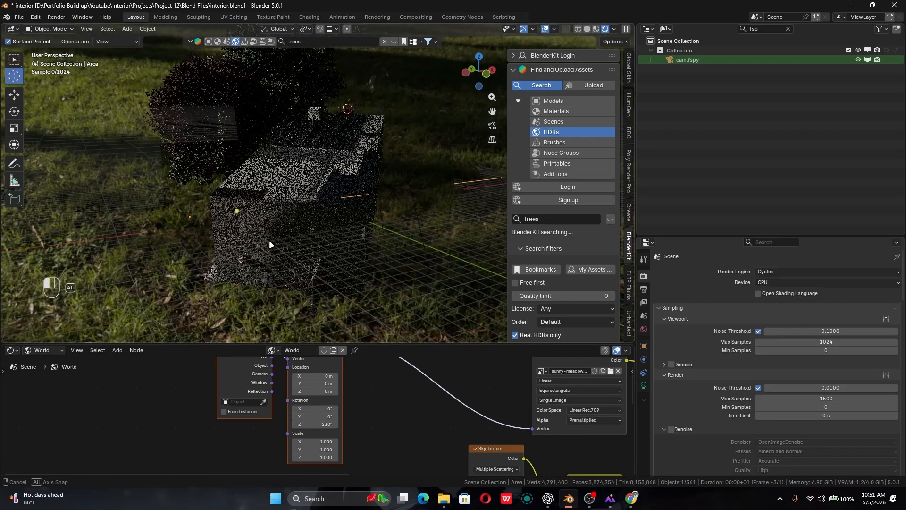
key("KP_0")
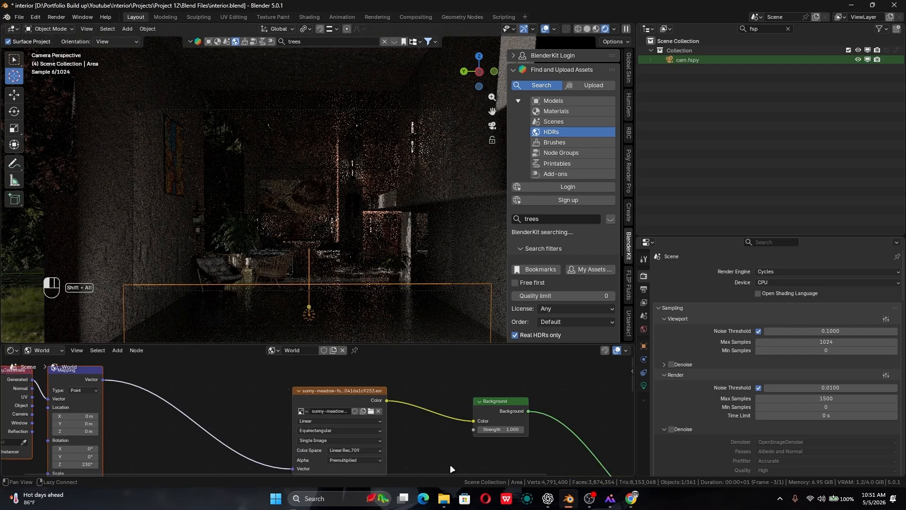
- Insert a Mix Shader node on the link between the HDR's Background node and the World Output
left_click_drag(449, 464, 406, 464, "alt+shift")
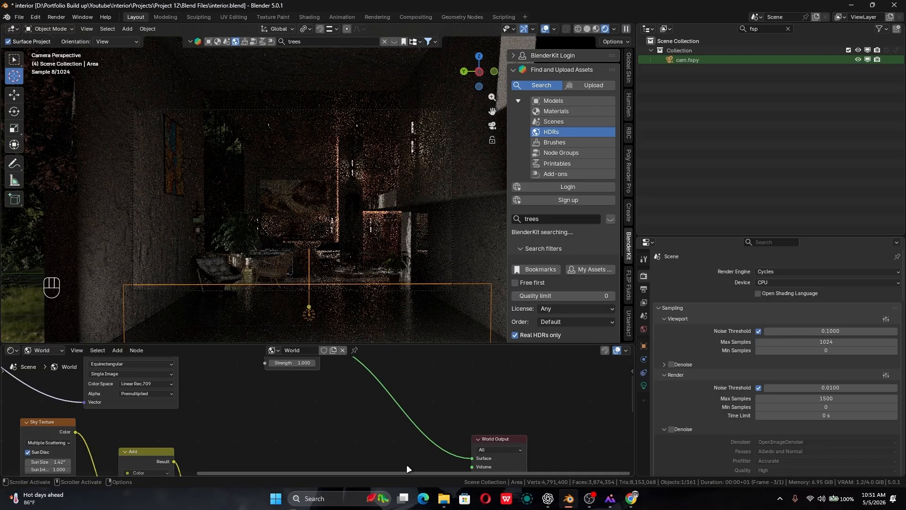
key("shift+a")
type("mixsh")
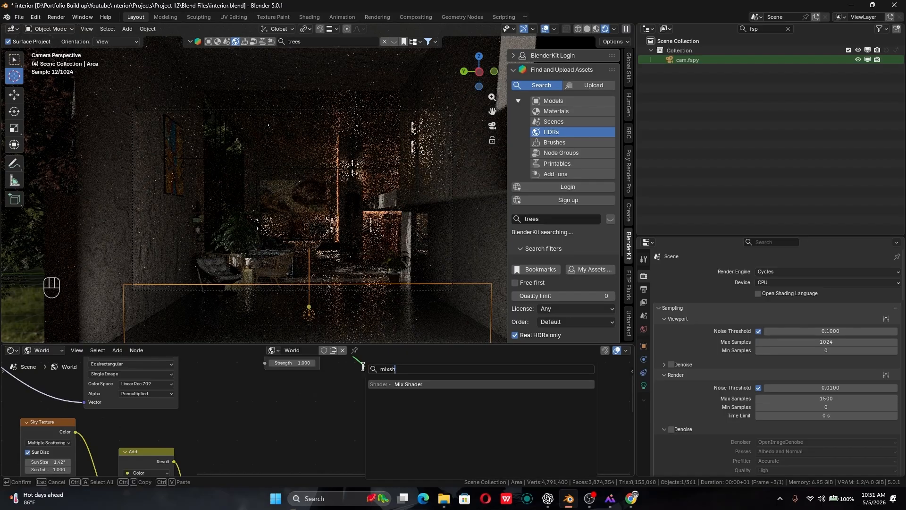
key("Return")
left_click(382, 378)
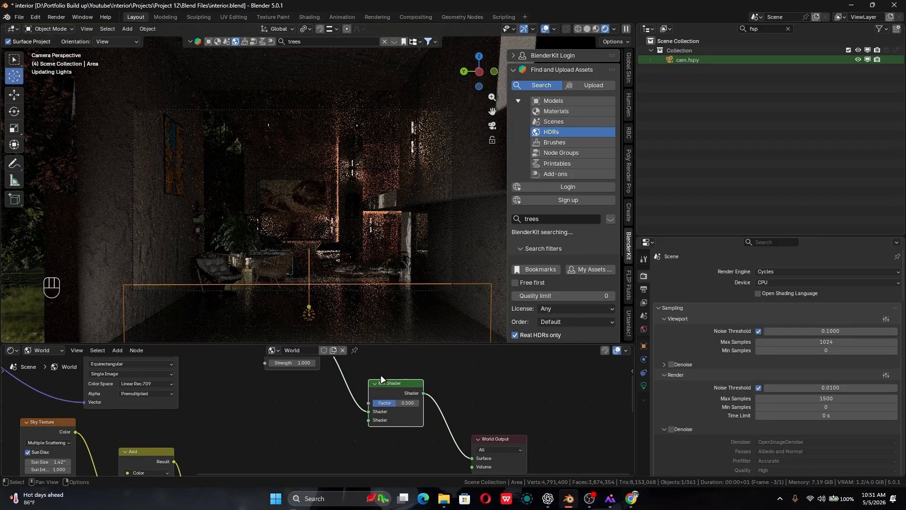
- Feed the sky setup's Background into the Mix Shader's first Shader input, with the HDR's Background in the second
scroll(351, 420, "down", 2)
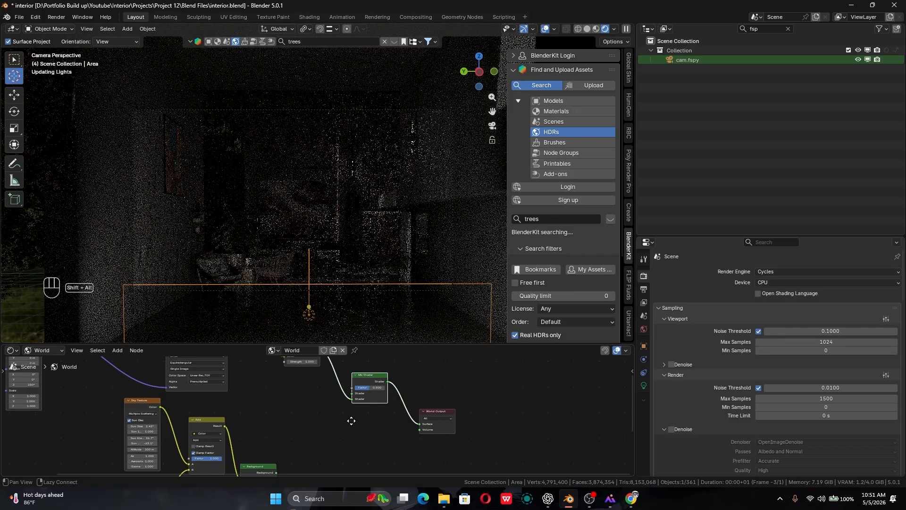
left_click_drag(351, 421, 348, 414, "alt+shift")
left_click_drag(274, 465, 349, 386)
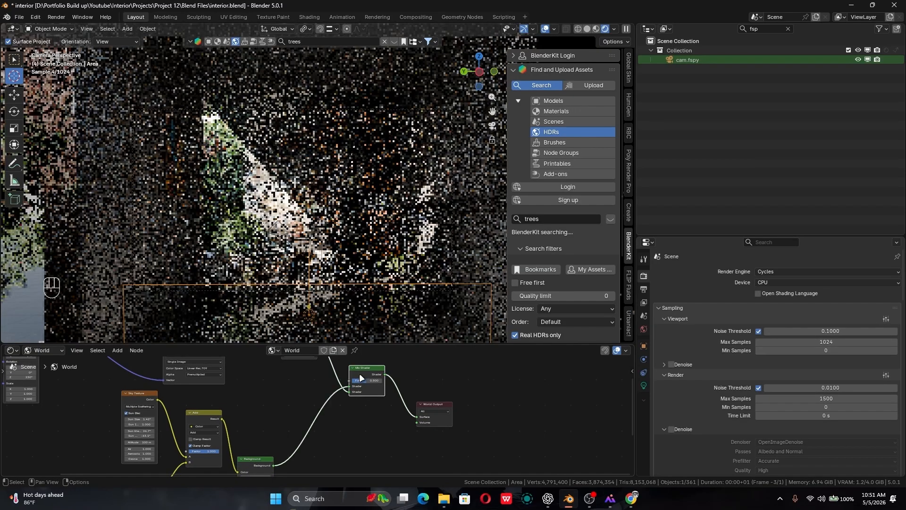
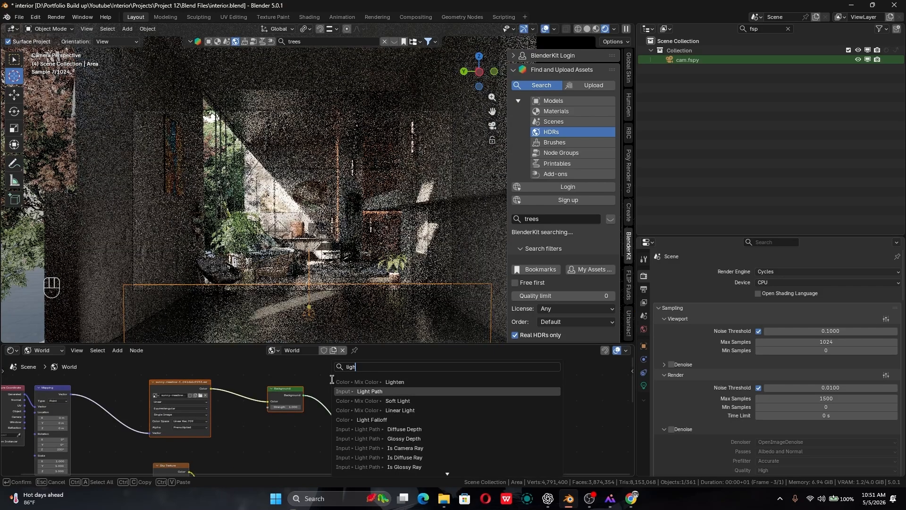
- Add a Light Path node above the HDR nodes and connect its Is Camera Ray output to the Mix Shader's Factor
key("Return")
middle_click_drag(309, 412, 329, 459, "ctrl")
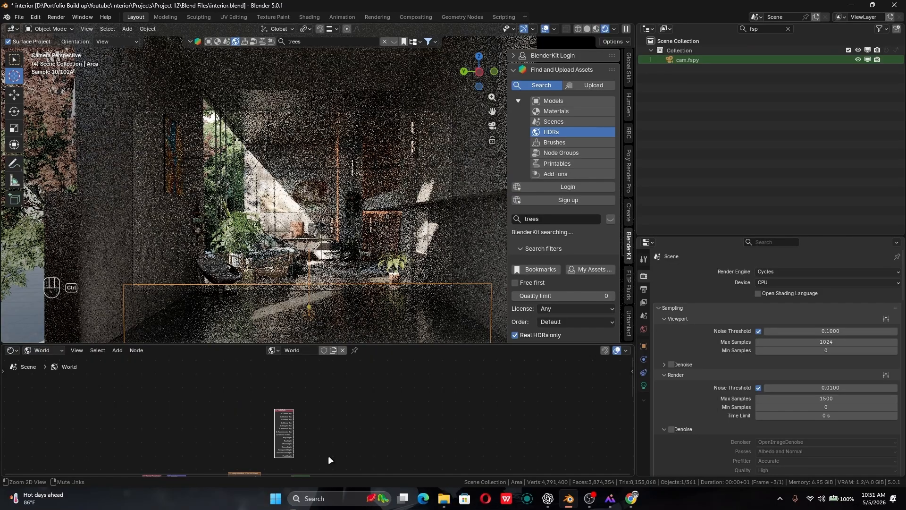
key("ctrl+space")
scroll(353, 295, "up", 3)
middle_click_drag(354, 295, 406, 279)
scroll(406, 279, "down", 3)
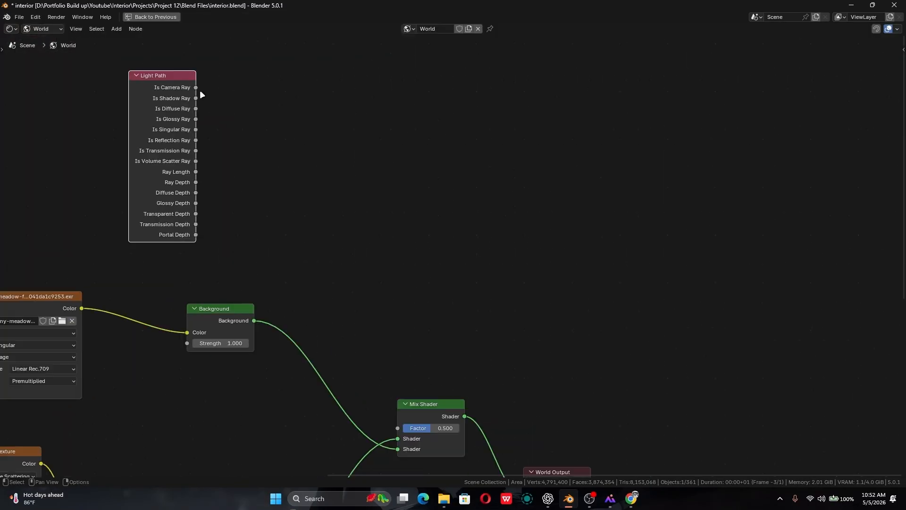
left_click_drag(200, 92, 397, 353)
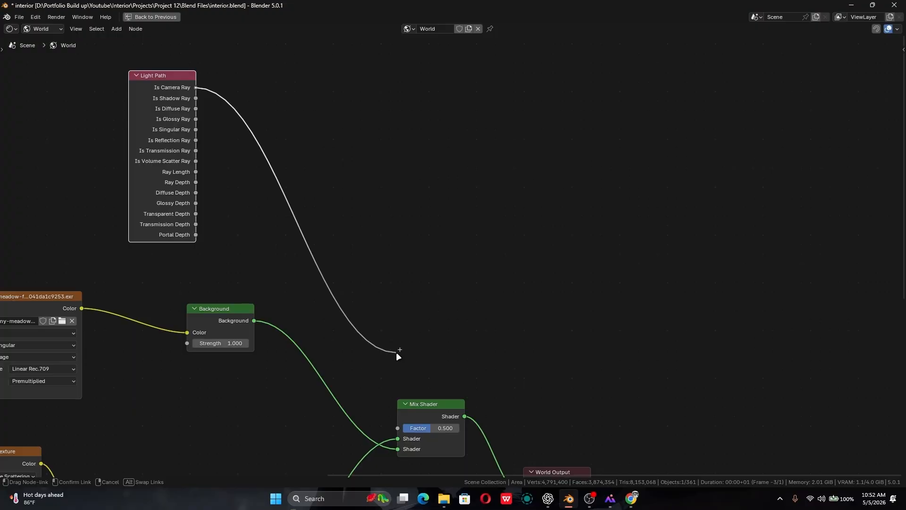
left_click_drag(397, 353, 397, 428)
middle_click_drag(281, 414, 346, 387)
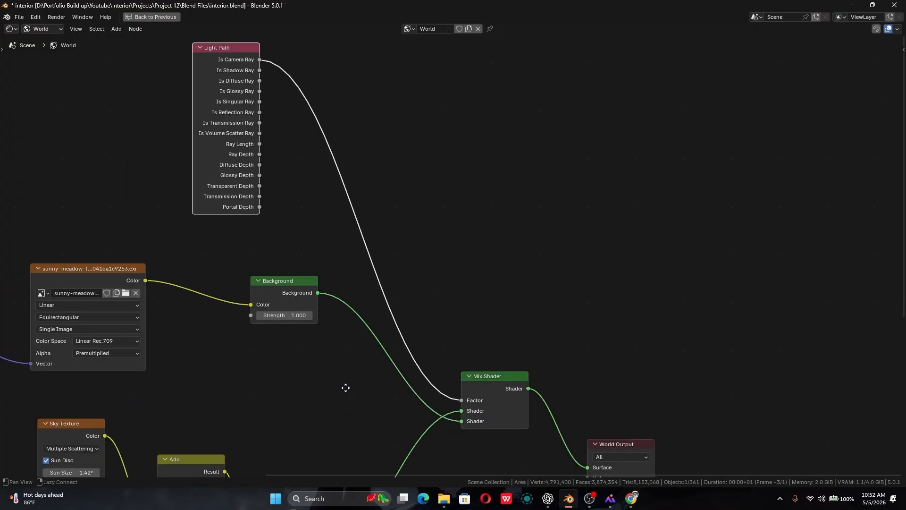
middle_click_drag(192, 378, 362, 373)
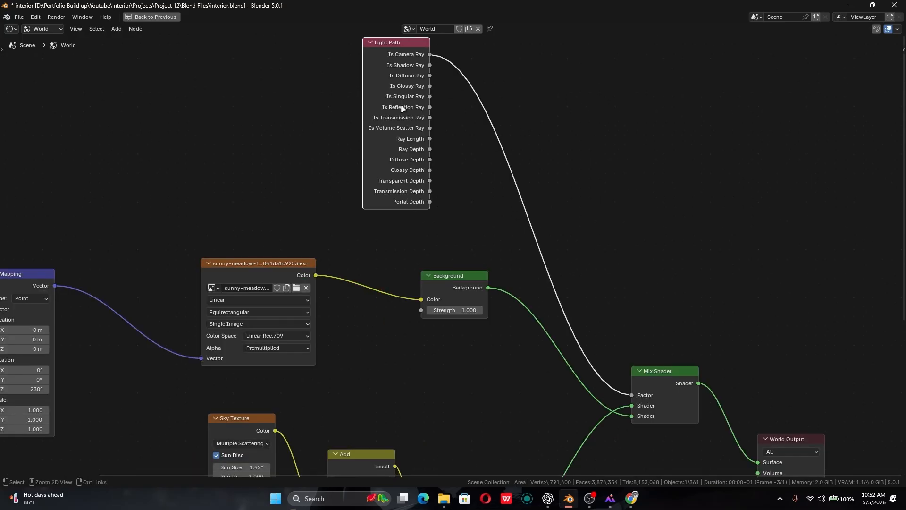
key("ctrl+space")
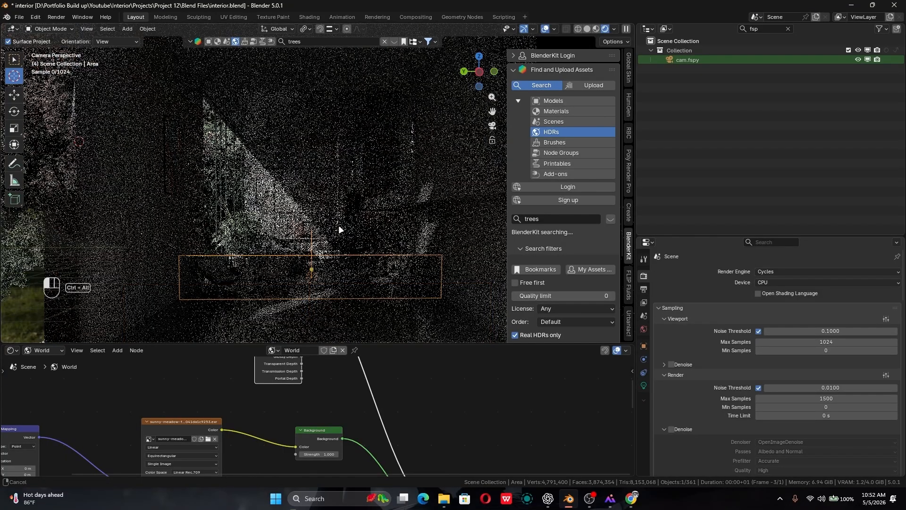
- Try a Sun Intensity of 0 on the 90° Sky Texture while viewing the building from outside, and undo it
middle_click_drag(340, 226, 447, 249, "alt")
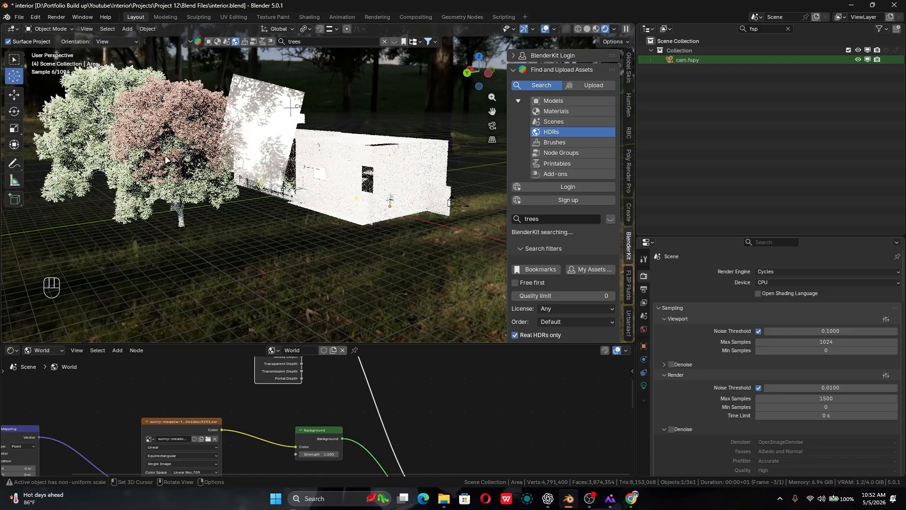
middle_click_drag(209, 398, 284, 445, "alt+shift")
left_click(336, 435)
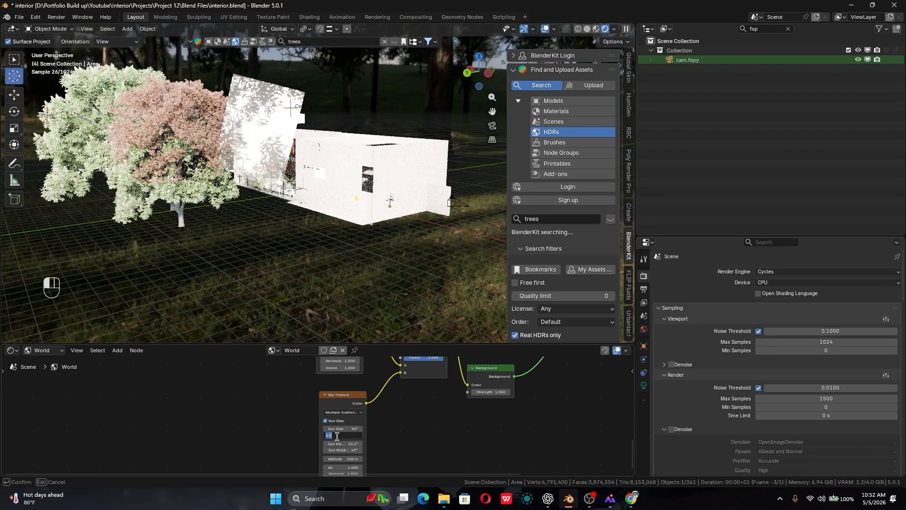
type("0")
key("Return")
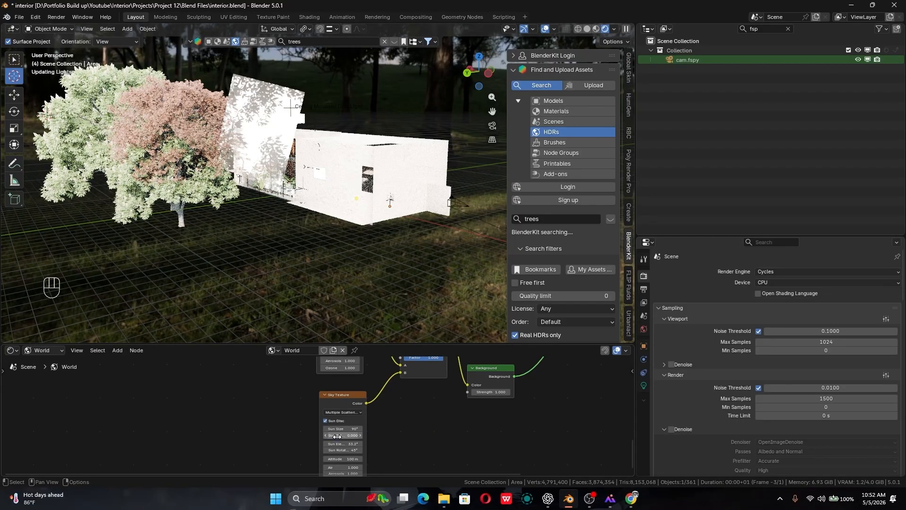
key("ctrl+z")
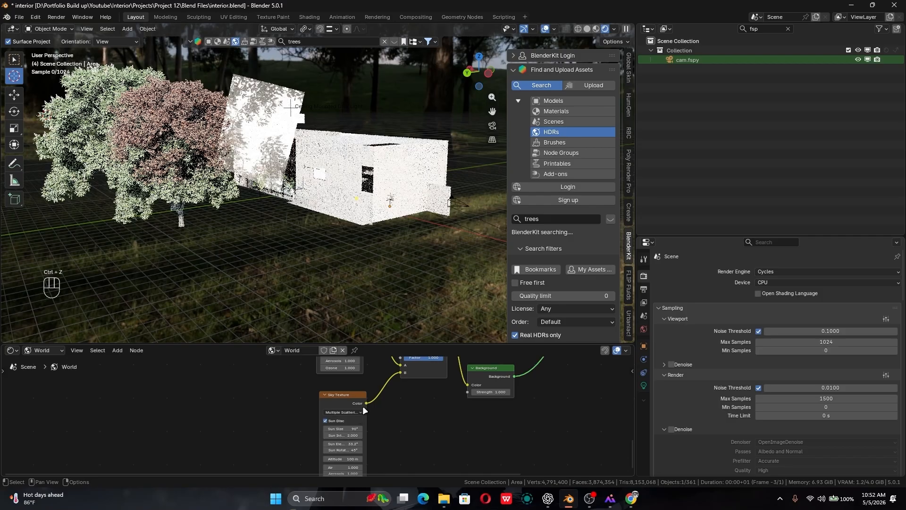
- Try a Sun Intensity of 0 on both Sky Texture nodes and check the interior lighting through the camera
middle_click_drag(363, 407, 340, 467)
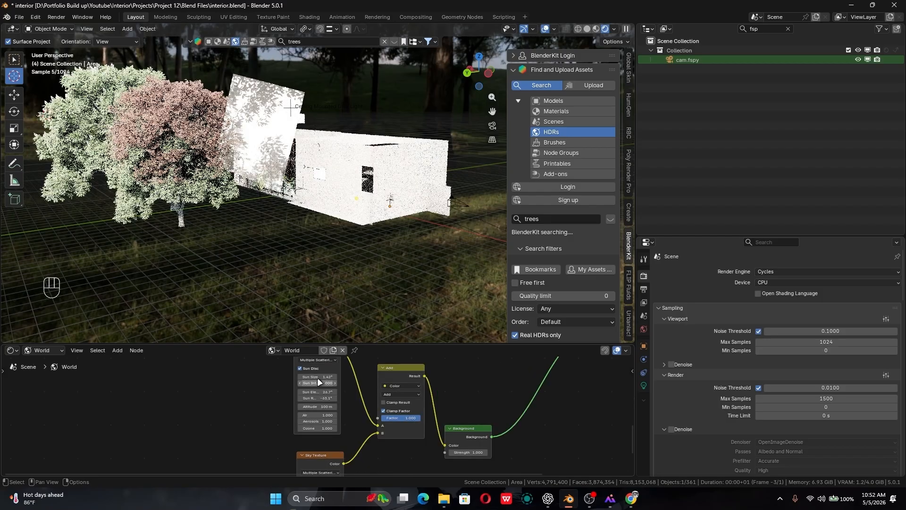
left_click(317, 381)
type("0")
key("Return")
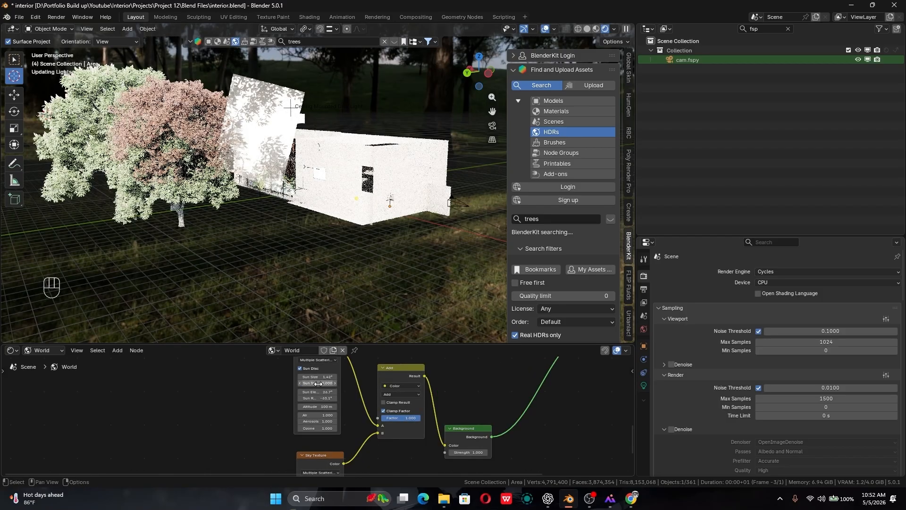
middle_click_drag(323, 468, 324, 420)
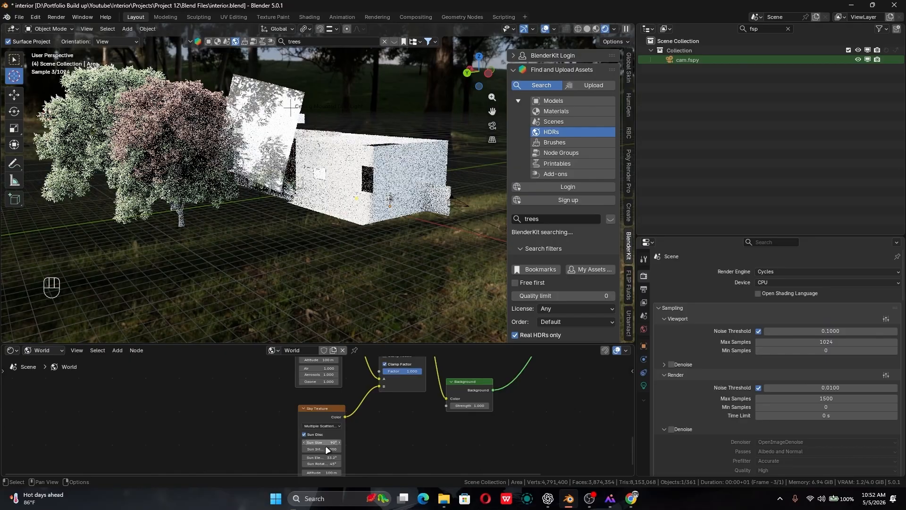
left_click(325, 448)
type("0")
key("Return")
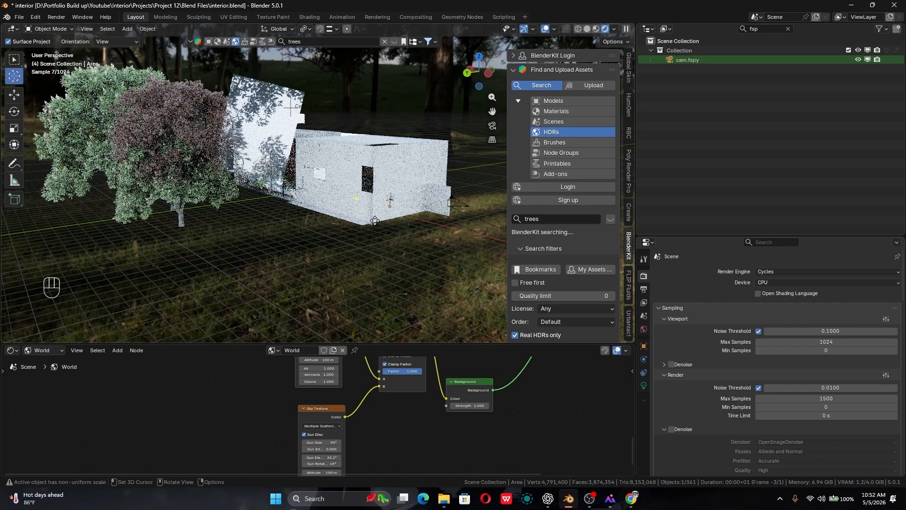
key("KP_0")
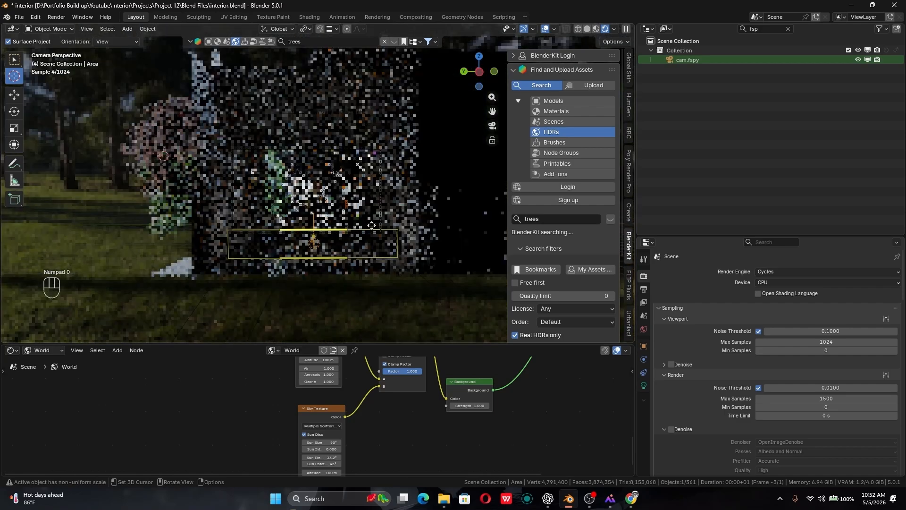
middle_click_drag(357, 236, 349, 279, "shift")
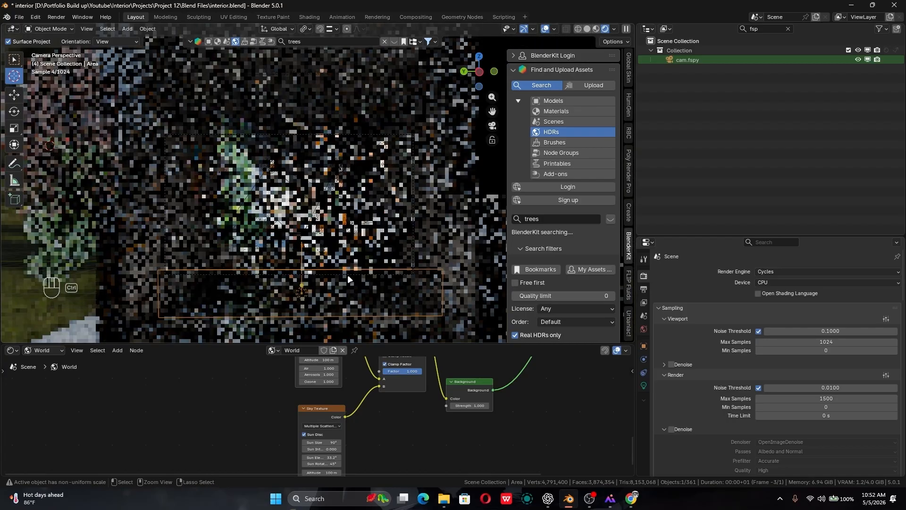
middle_click_drag(347, 274, 379, 299, "ctrl")
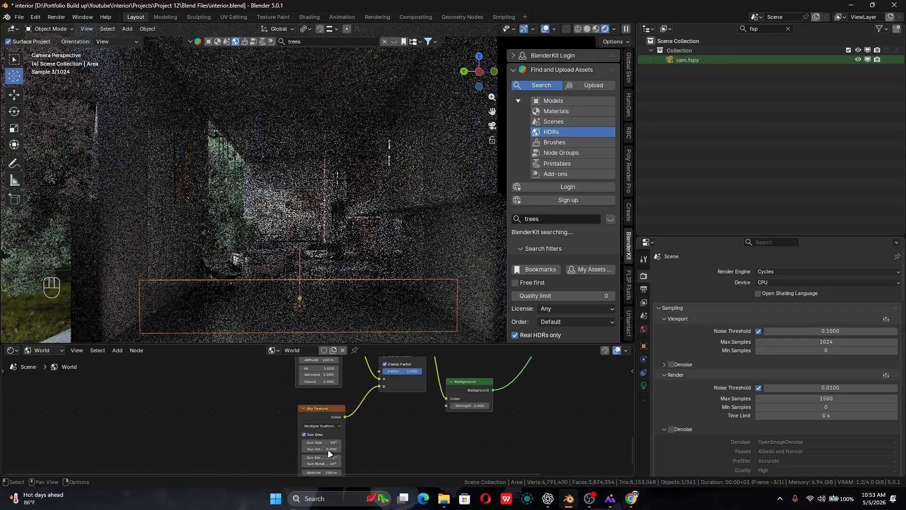
- Restore the 90° Sky Texture's Sun Intensity to 1 and set the 1.42° Sky Texture's Sun Intensity to 0.5
left_click(328, 449)
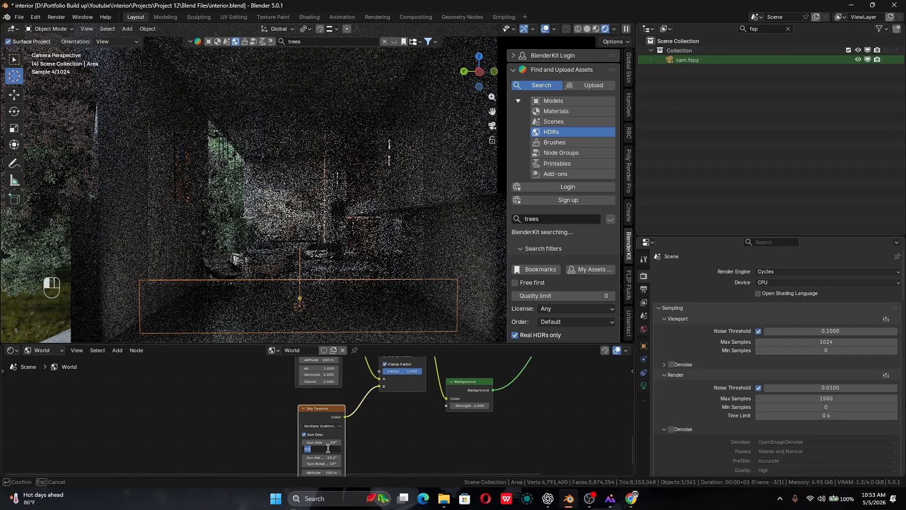
key("Return")
middle_click_drag(323, 451, 338, 374)
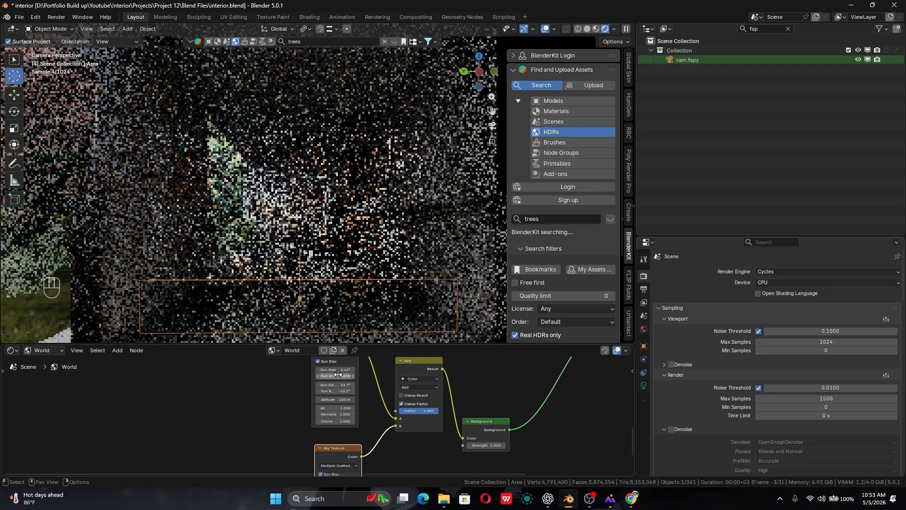
left_click(338, 375)
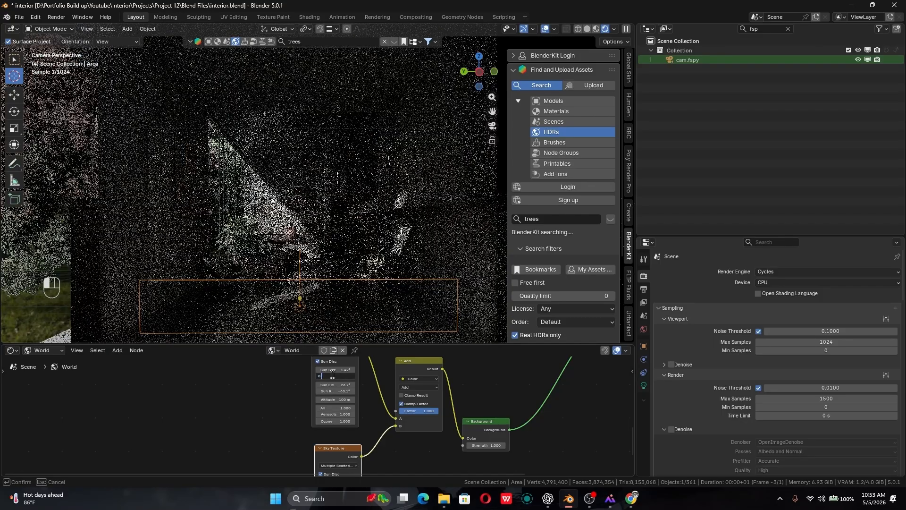
type("0.3")
key("Return")
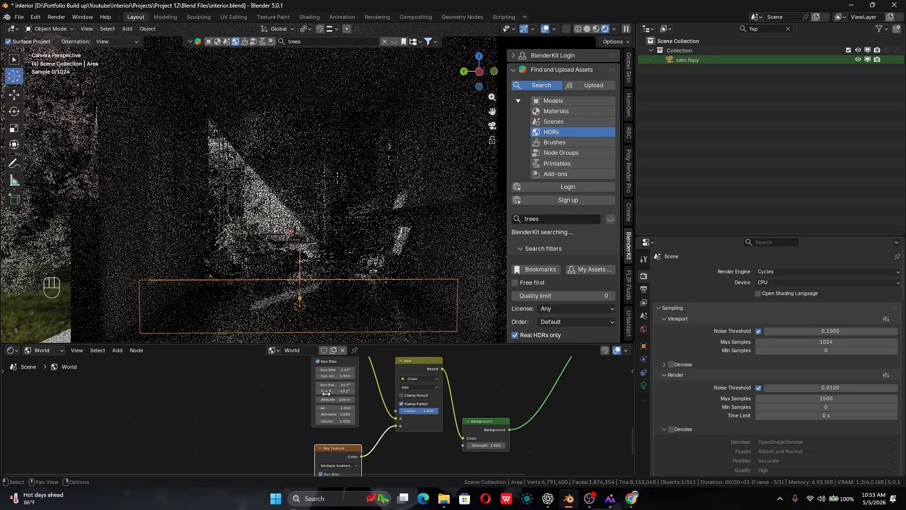
- Reduce the Sun Intensity of the 90° Sky Texture to 0.5
middle_click_drag(357, 472, 362, 466)
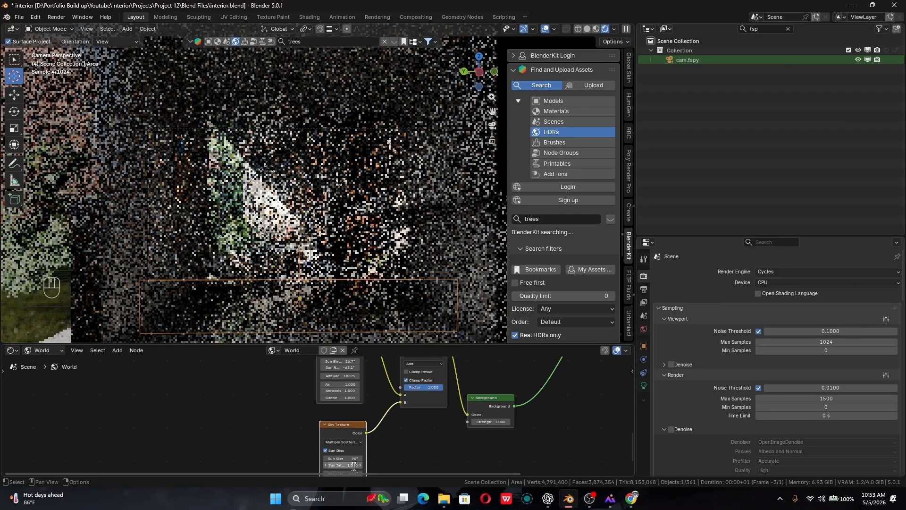
left_click(354, 466)
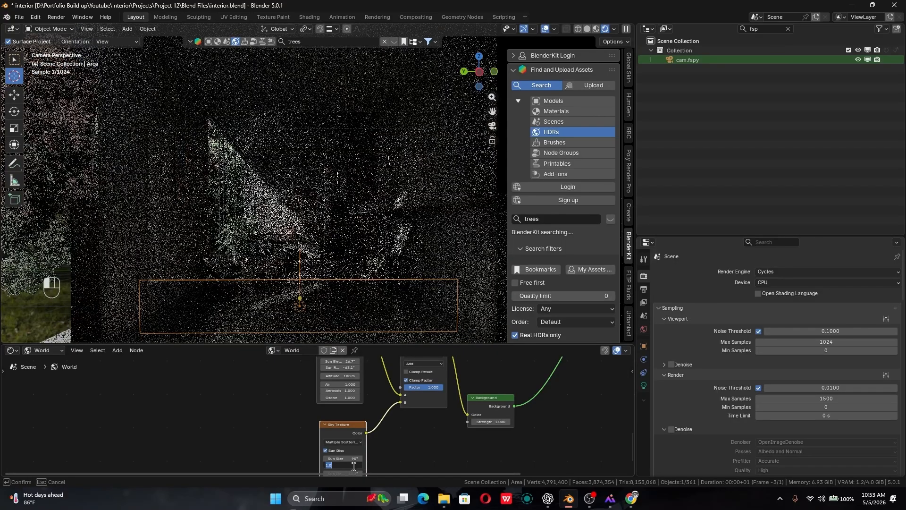
type("0.5")
key("Return")
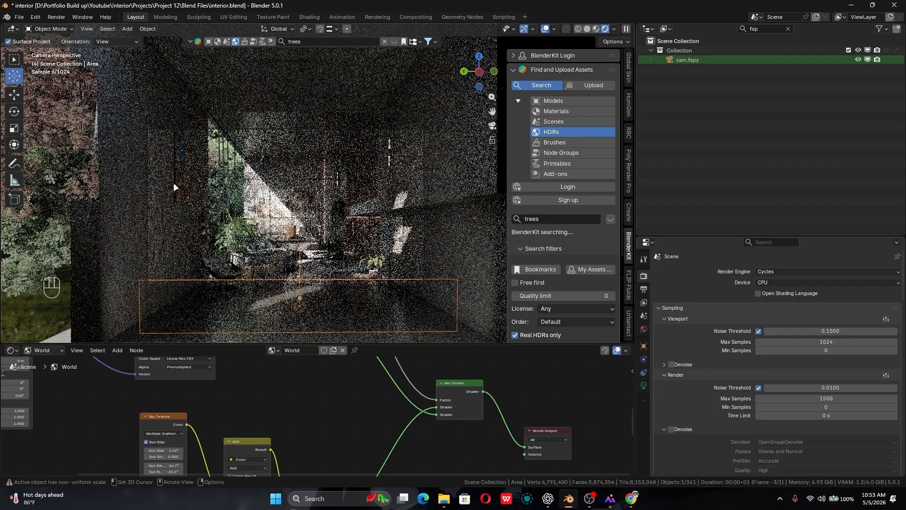
- Set the power of the selected fill area light to 100
left_click(643, 384)
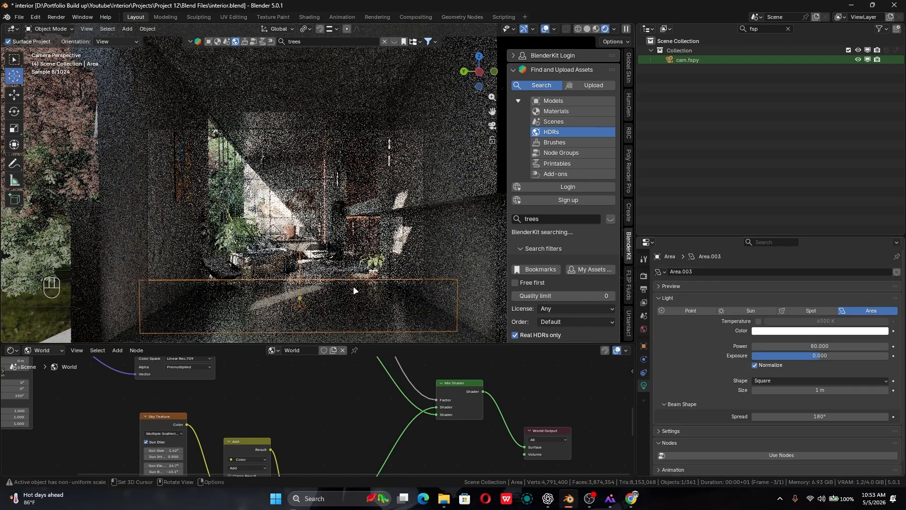
left_click(817, 347)
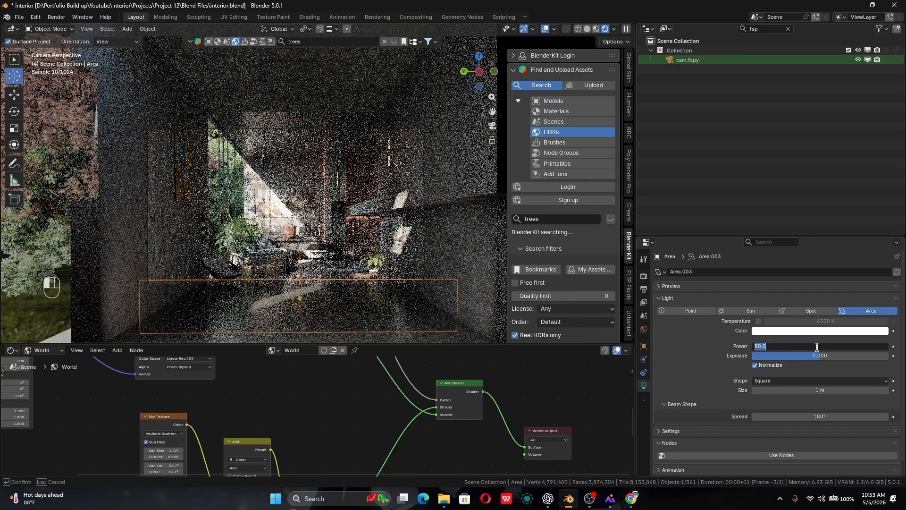
type("100")
key("Return")
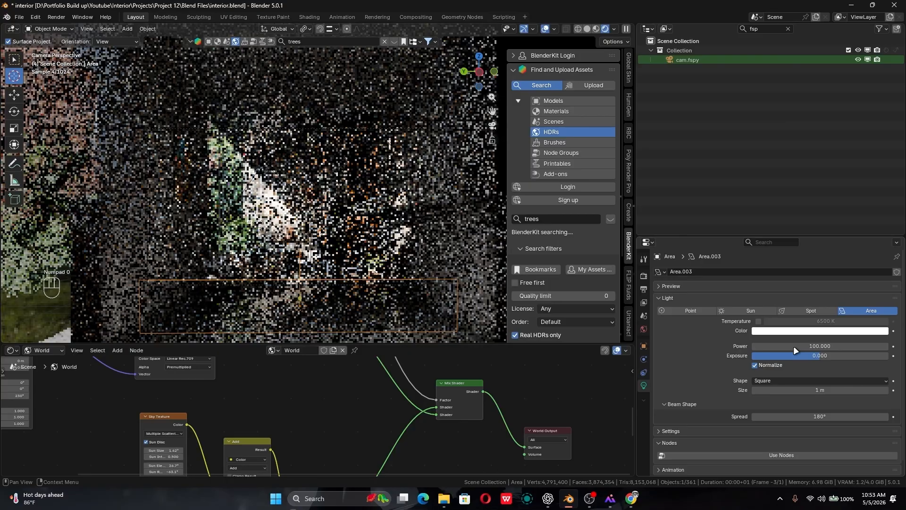
- Switch the viewport to solid shading and add a new area light at the interior's ceiling
left_click(586, 29)
middle_click_drag(330, 401, 364, 418)
middle_click_drag(331, 227, 366, 253)
scroll(374, 200, "up", 5)
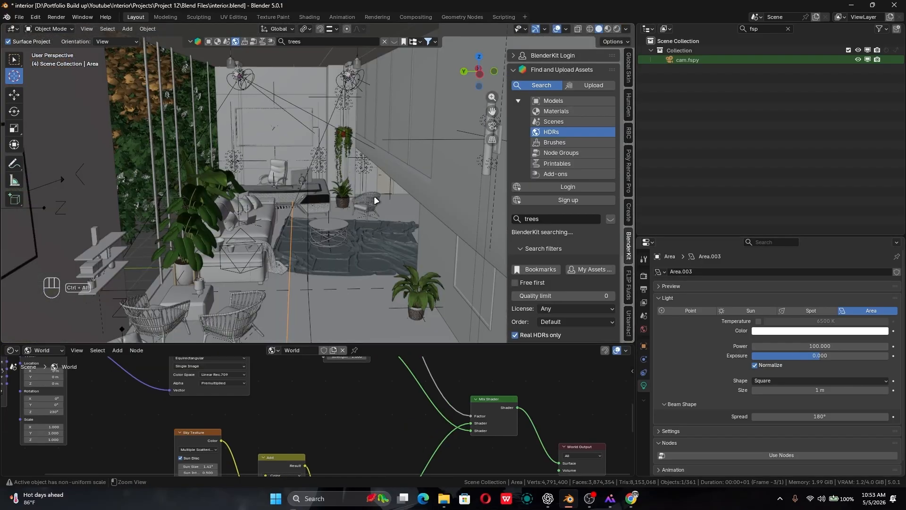
middle_click_drag(374, 200, 341, 223, "shift")
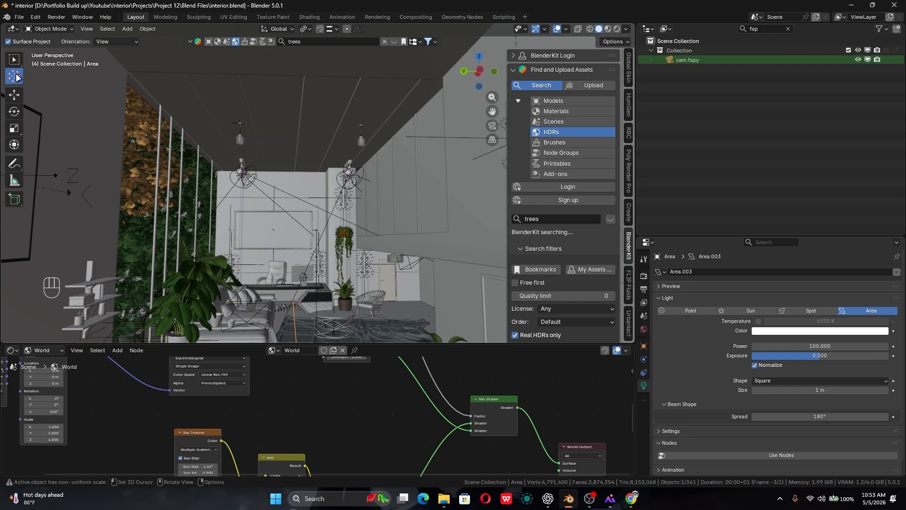
key("shift+a")
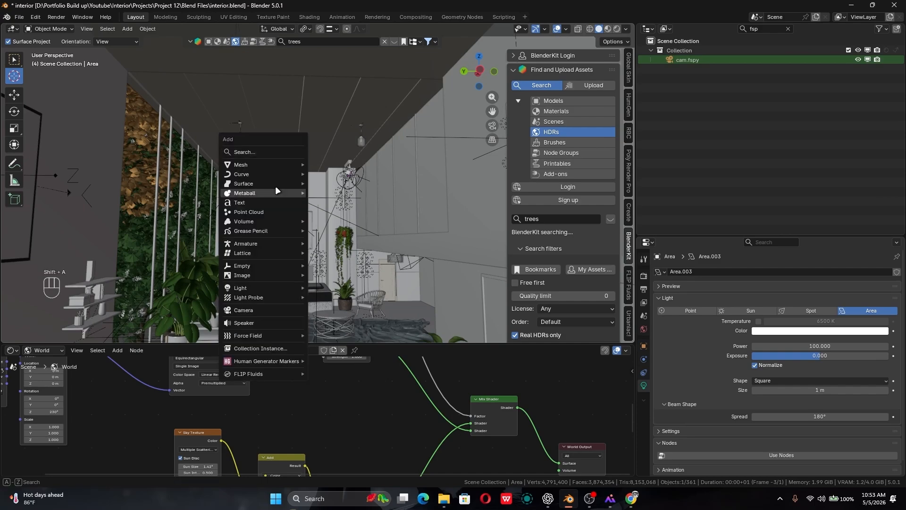
mouse_move(295, 289)
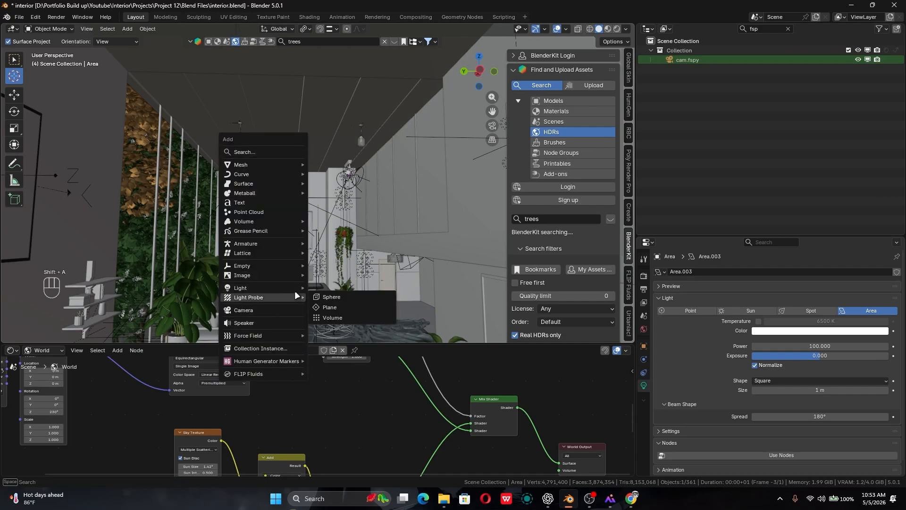
left_click(340, 317)
- Enlarge the new area light and lower it along Z from the ceiling to the height of the hanging lamps
key("s")
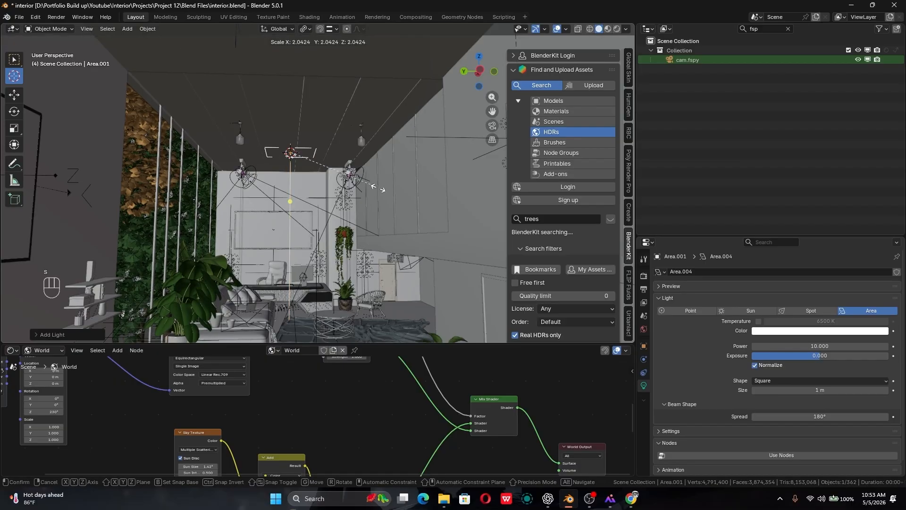
left_click(495, 243)
key("g")
key("z")
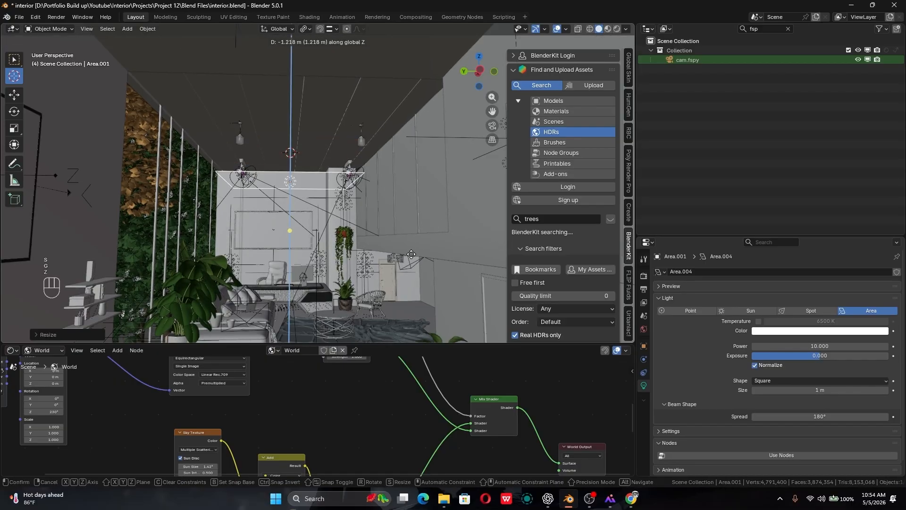
left_click(420, 255)
key("s")
left_click(530, 208)
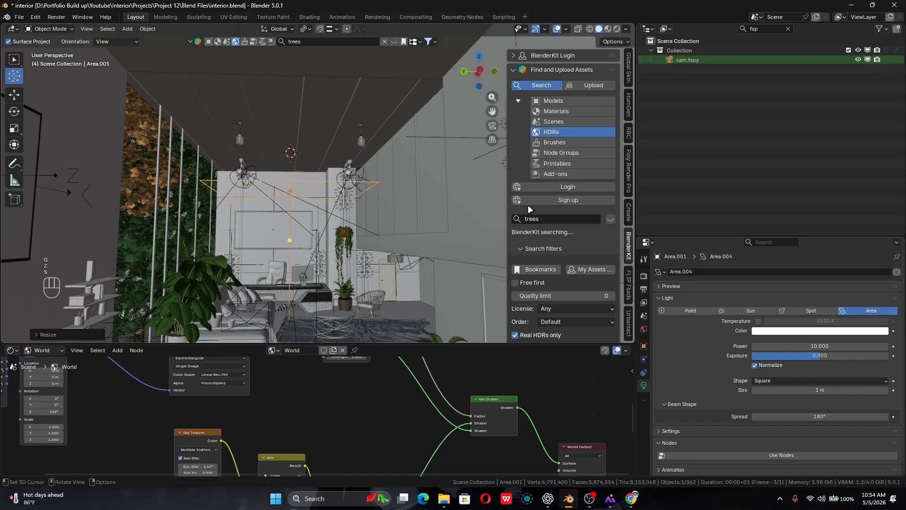
- Reposition the new area light horizontally in a wireframe top view so that it spans the sofas and the upper part of the large rug
middle_click_drag(424, 198, 319, 228, "alt")
key("KP_7")
key("shift+z")
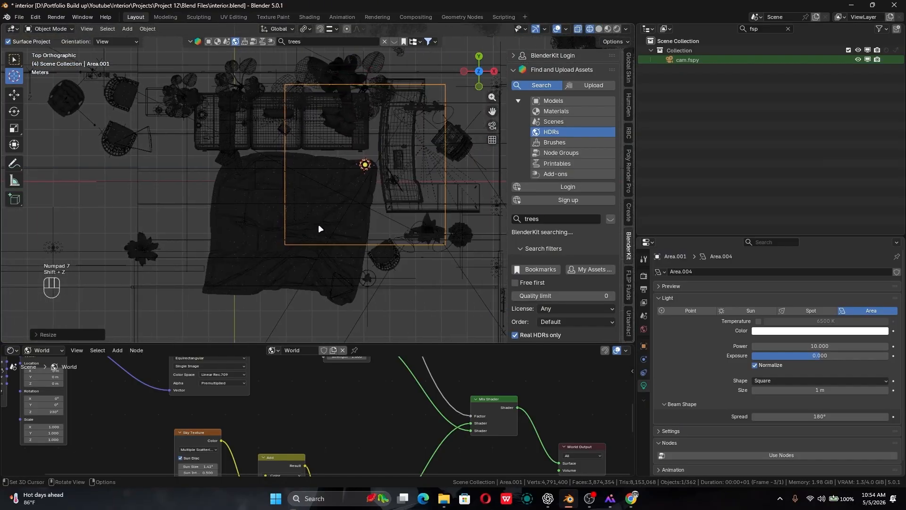
key("g")
left_click(240, 221)
middle_click_drag(239, 221, 353, 132, "alt")
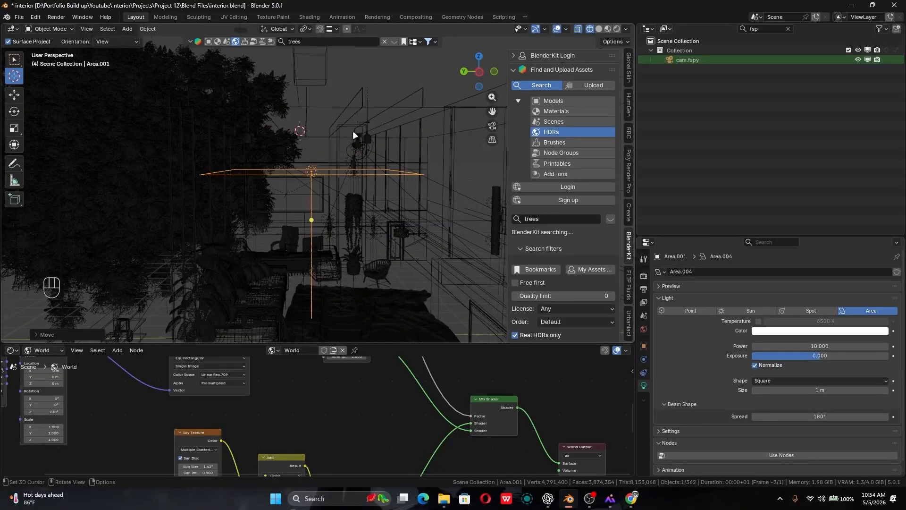
- Return to the camera view, set the ceiling area light's power to 15, and save the file
key("KP_0")
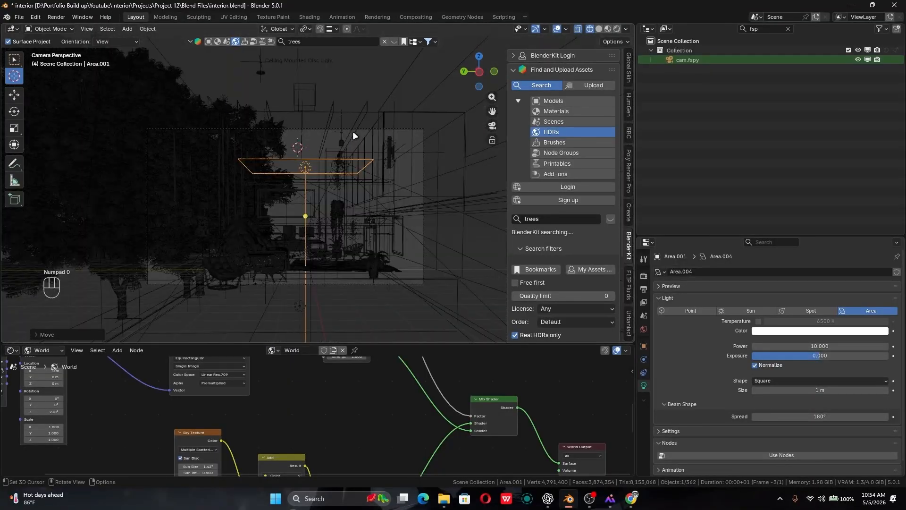
left_click(812, 346)
type("15")
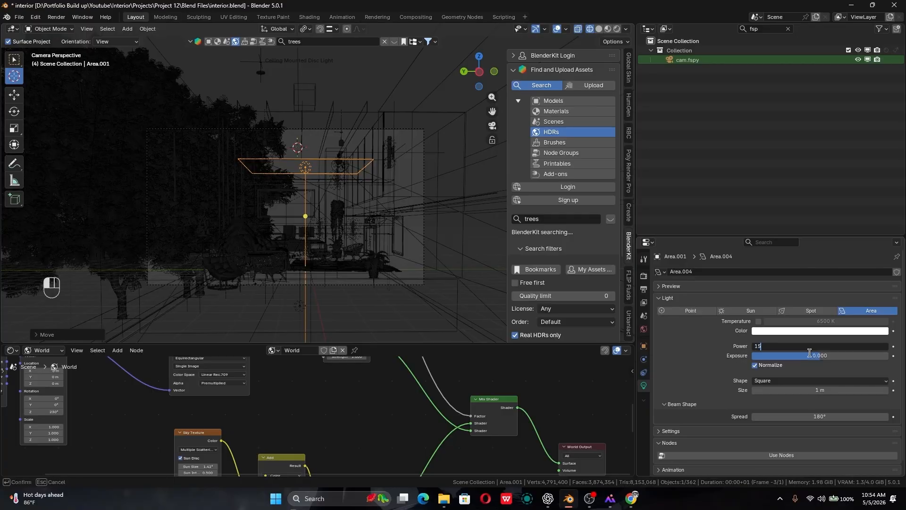
key("Return")
key("ctrl+s")
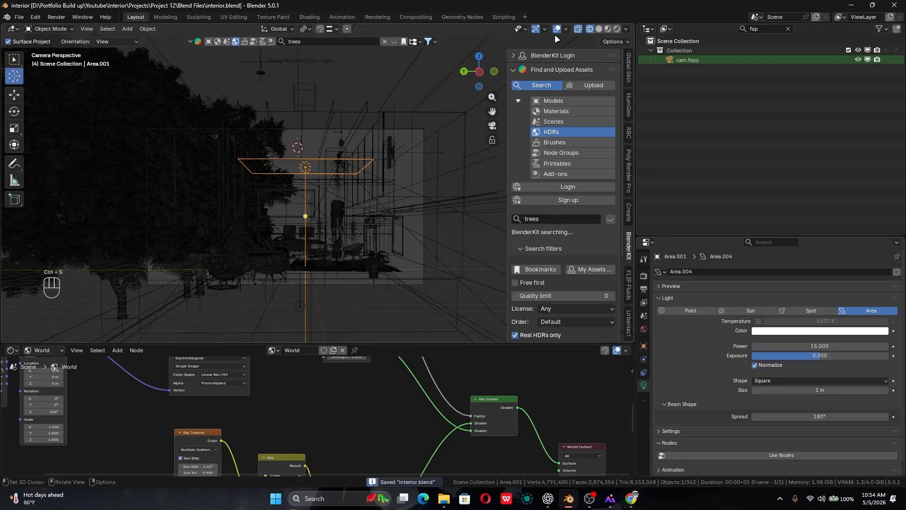
- Switch the viewport to solid shading, unhide all hidden objects, clear the selection, and save the file
left_click(599, 28)
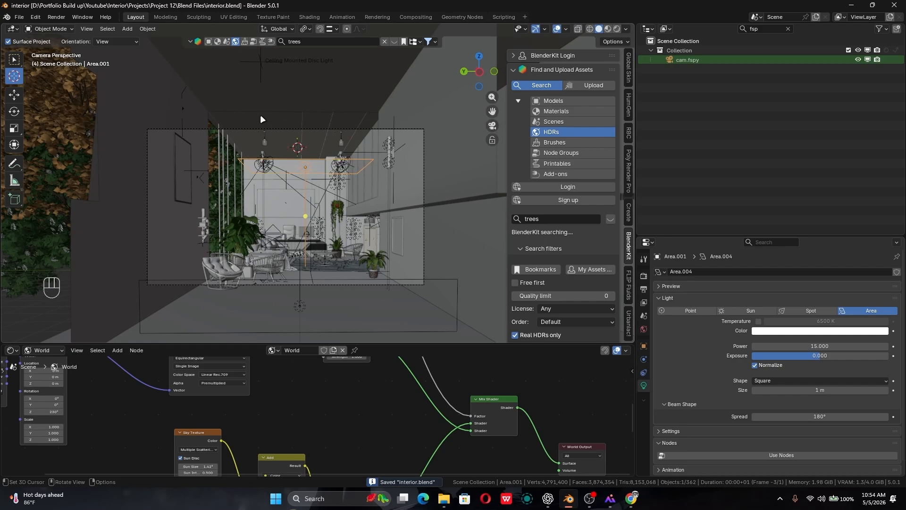
key("alt+h")
key("alt+a")
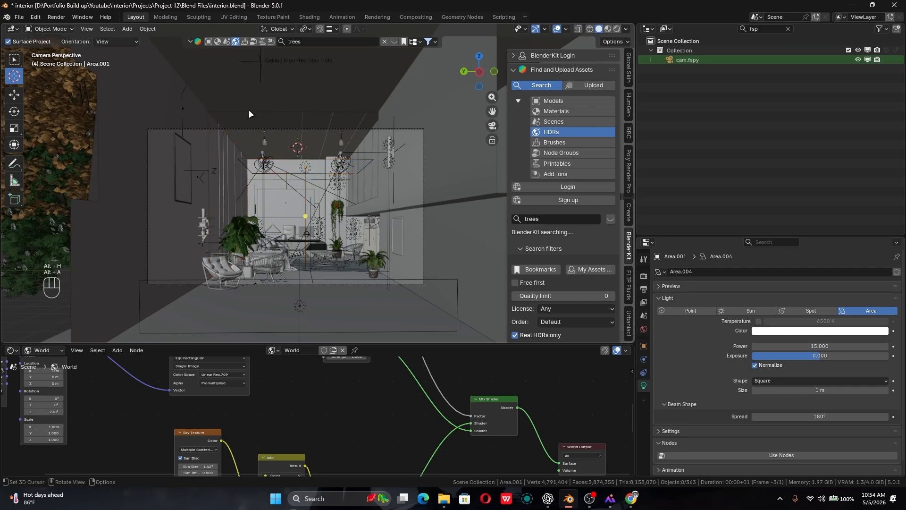
left_click_drag(299, 198, 267, 212, "shift")
scroll(267, 213, "up", 1)
middle_click_drag(267, 212, 324, 227, "shift")
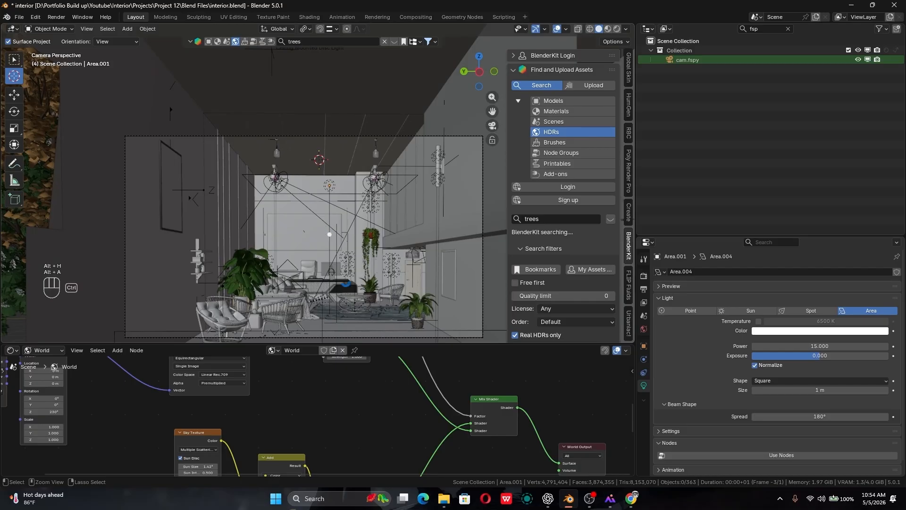
key("ctrl+s")
middle_click_drag(293, 255, 320, 242, "shift")
scroll(307, 245, "up", 1)
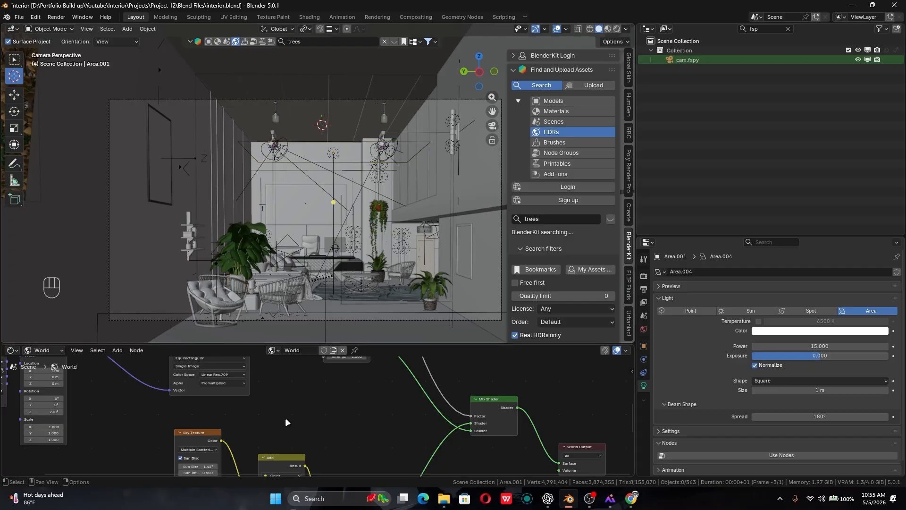
- Disconnect the sky textures' Background node from the Mix Shader and inspect the rendered building from outside
middle_click_drag(311, 440, 355, 365)
scroll(353, 368, "down", 4)
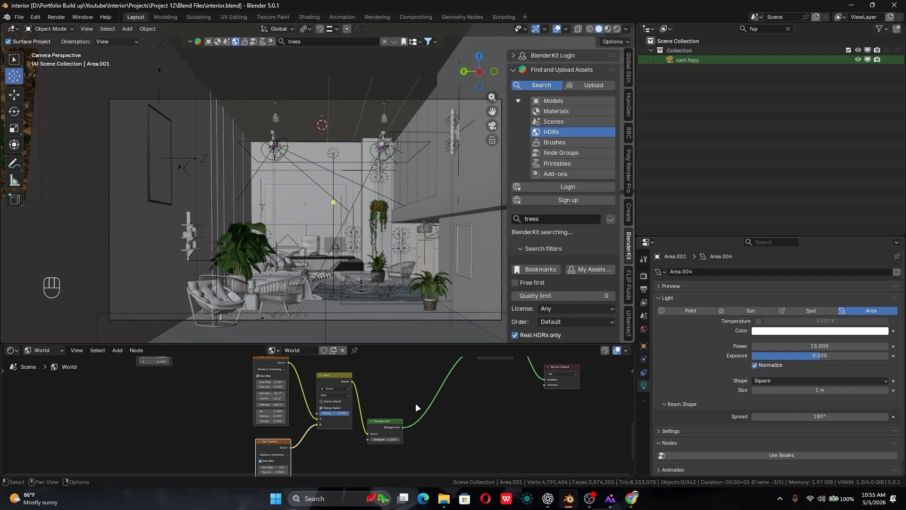
middle_click_drag(399, 404, 337, 452, "shift")
middle_click_drag(274, 405, 328, 410, "shift")
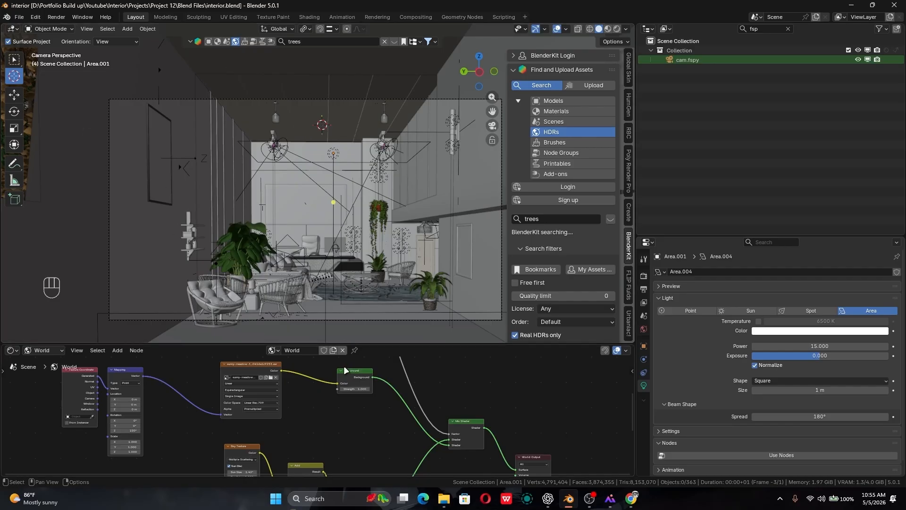
middle_click_drag(375, 407, 336, 371)
left_click_drag(385, 384, 386, 395)
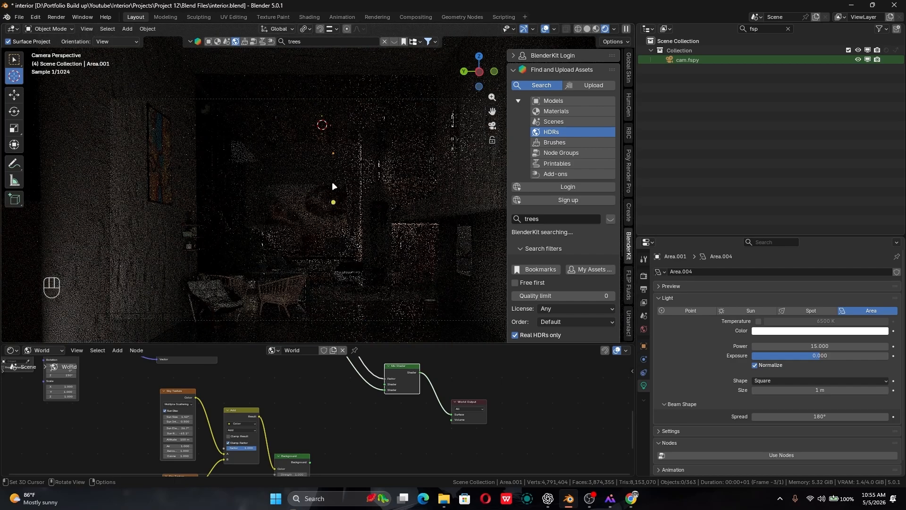
middle_click_drag(333, 205, 348, 244)
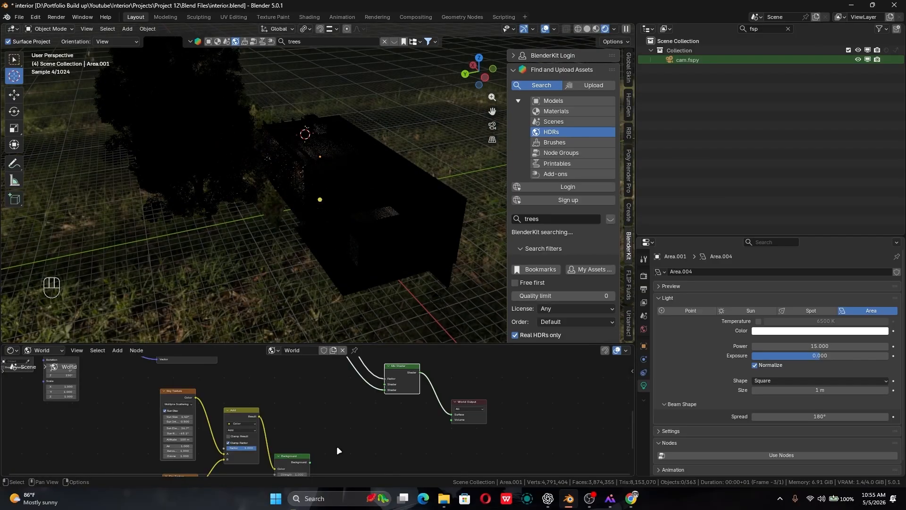
- Undo the disconnection of the sky Background node, return to the camera view, and examine the HDR and Light Path nodes
key("ctrl+z")
key("KP_0")
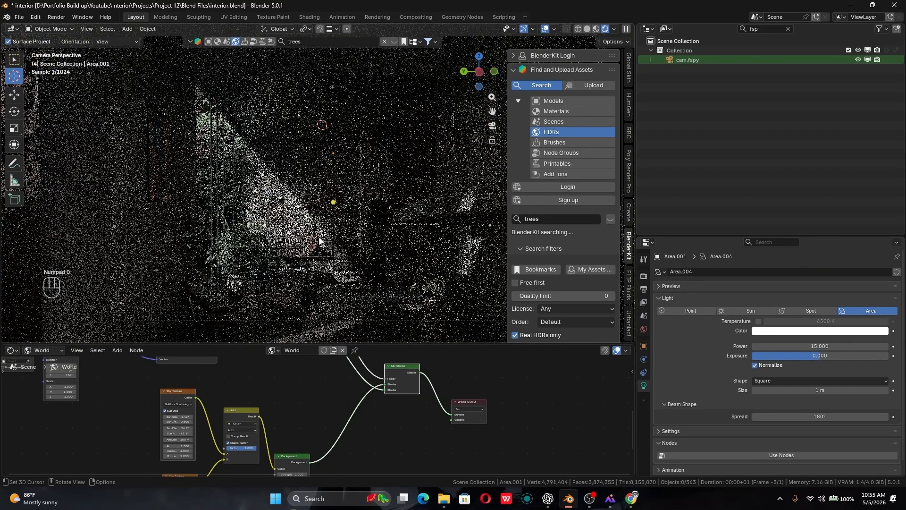
middle_click_drag(301, 386, 342, 437, "alt+shift")
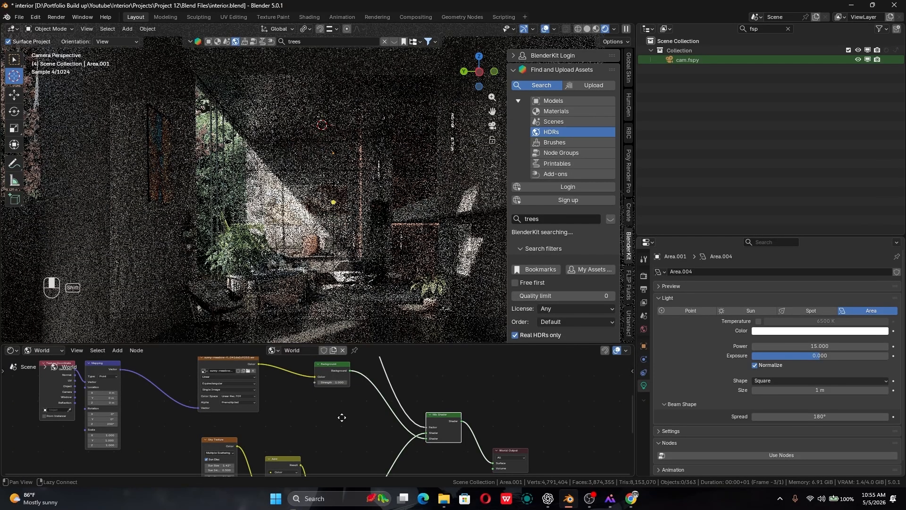
middle_click_drag(342, 417, 371, 399, "shift")
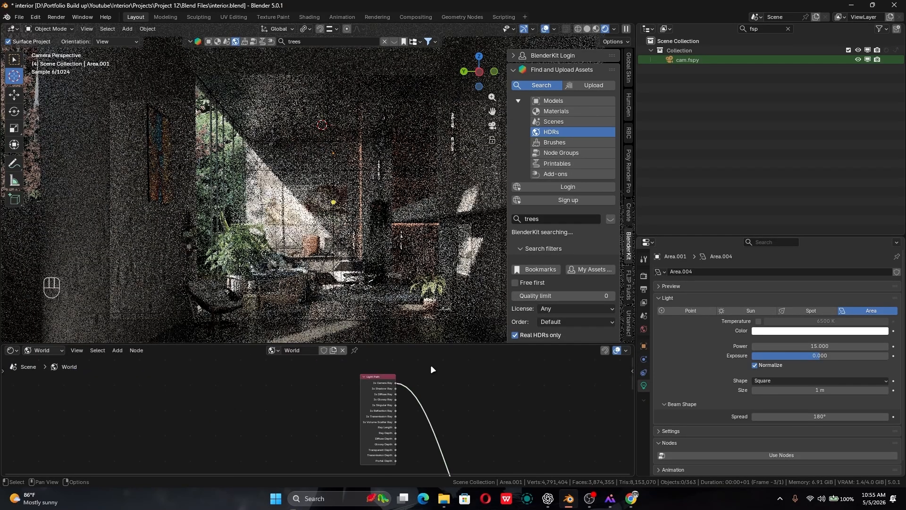